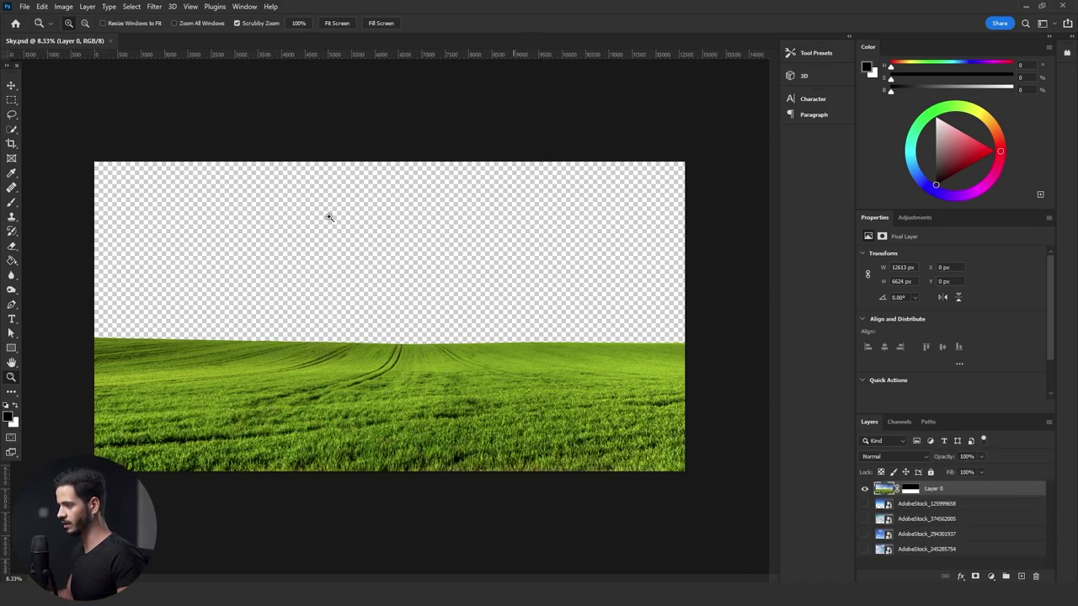
# - Show the AdobeStock_245285754 sky behind the grass field and hide Layer 0 to view the sky on its own
pyautogui.click(924, 549)
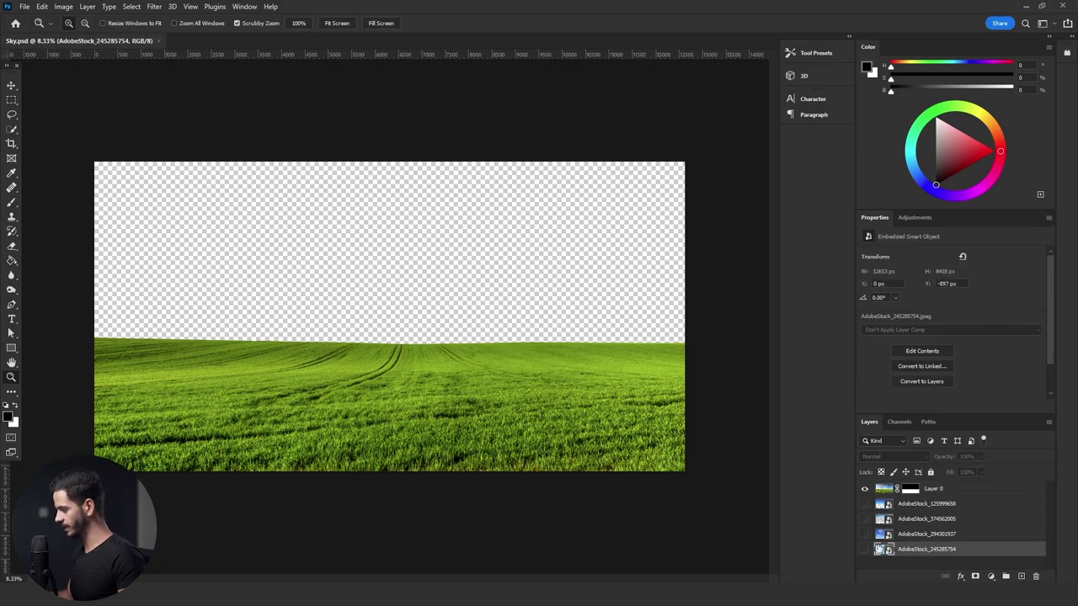
pyautogui.click(864, 549)
pyautogui.click(864, 534)
pyautogui.click(864, 518)
pyautogui.click(864, 519)
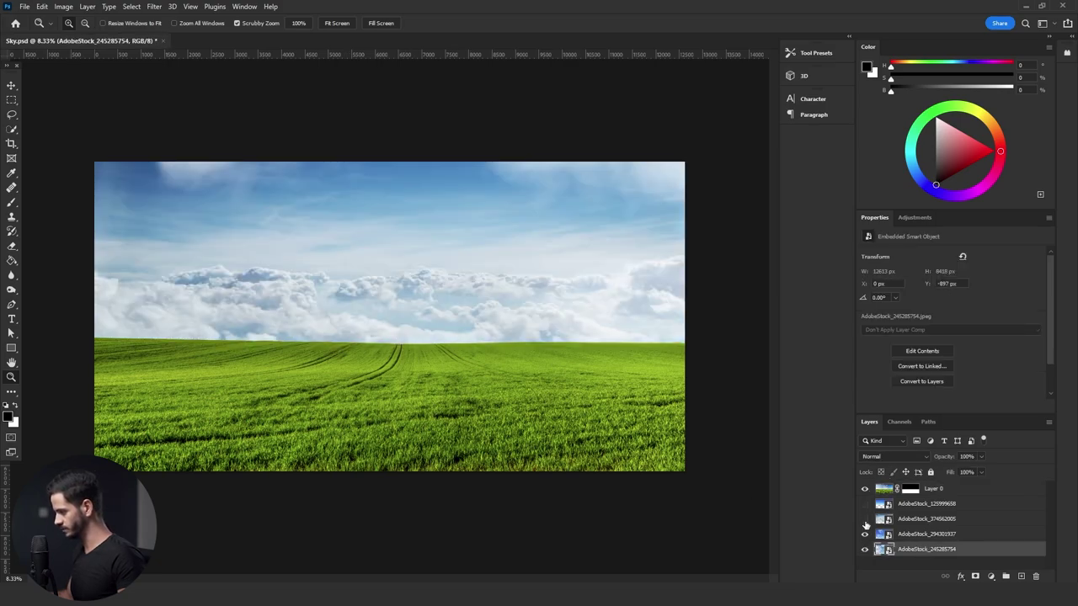
pyautogui.click(864, 534)
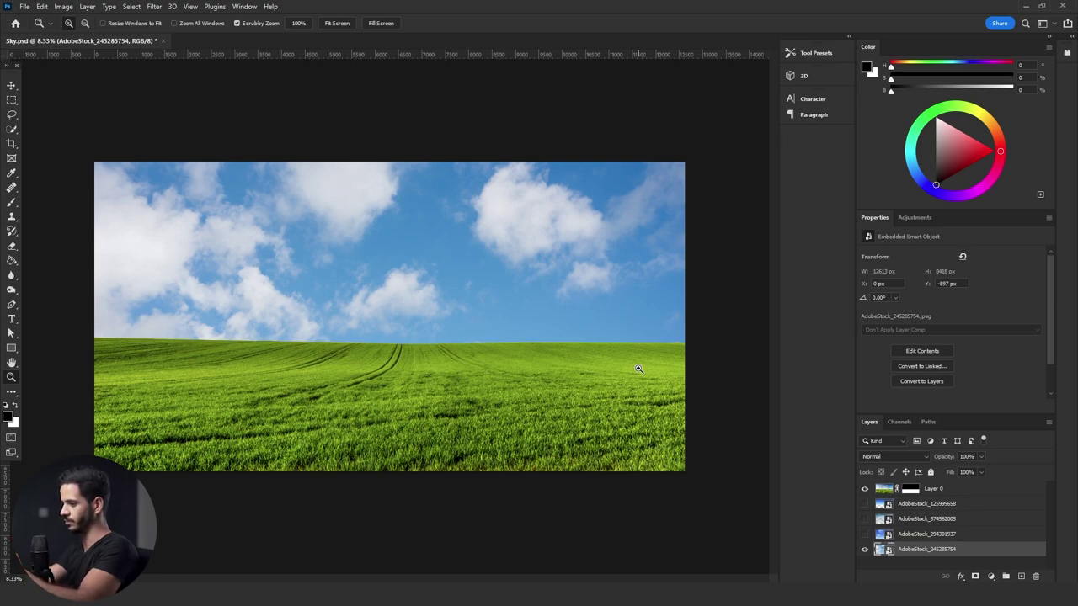
pyautogui.click(863, 489)
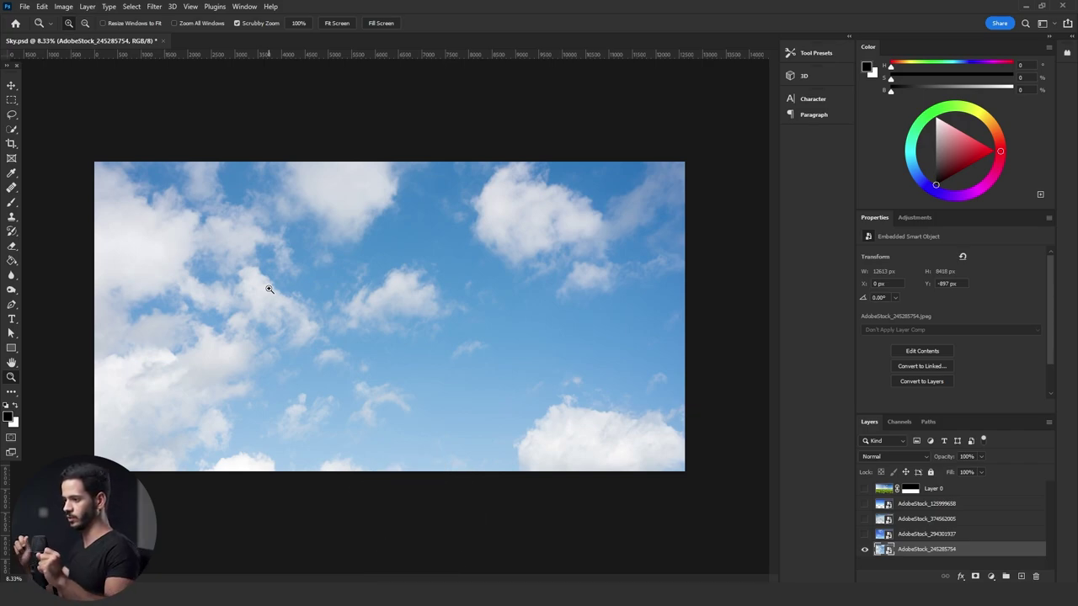
# - Swap the sky for the AdobeStock_294301937 layer and examine it with and without the grass of Layer 0
pyautogui.click(864, 533)
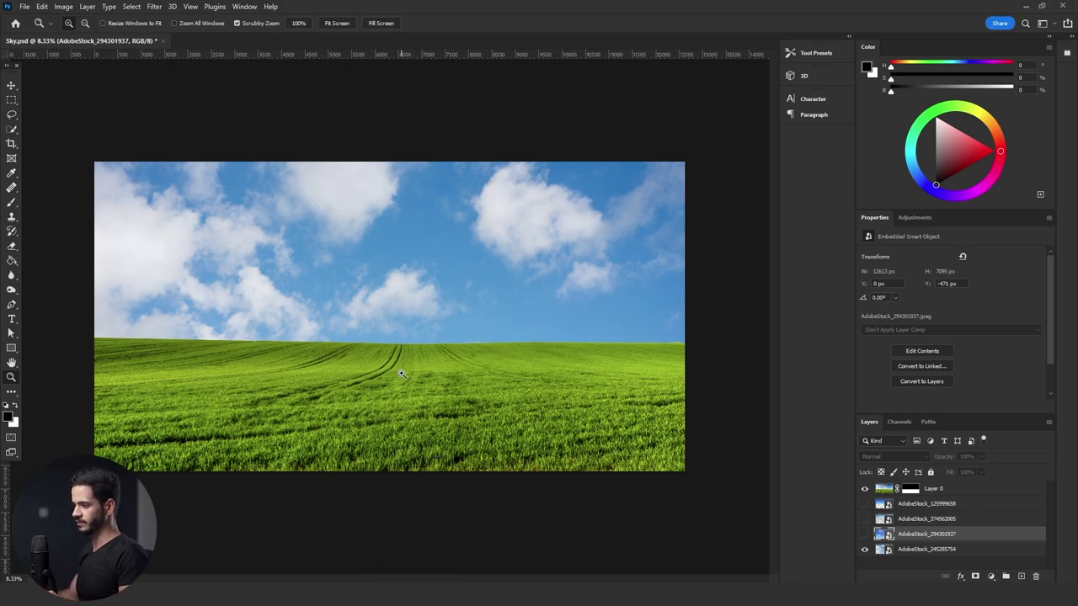
pyautogui.click(864, 549)
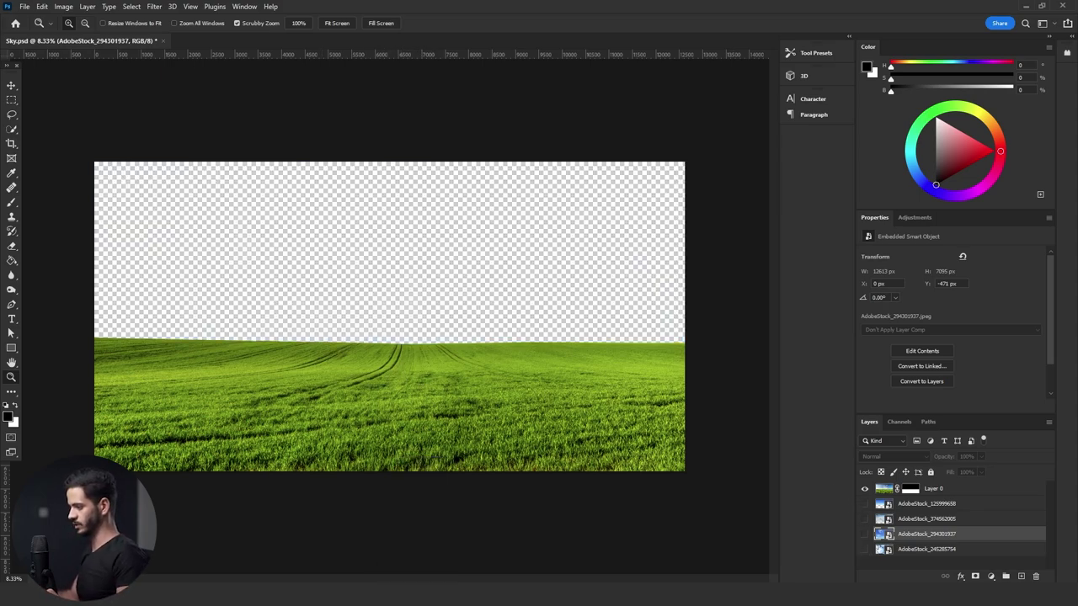
pyautogui.click(864, 534)
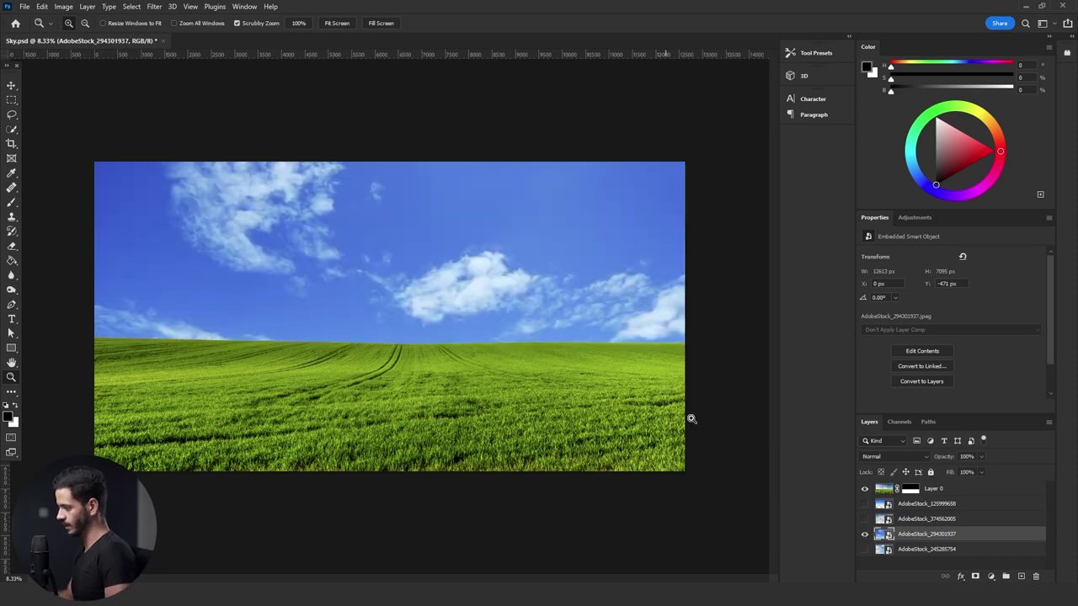
pyautogui.click(864, 489)
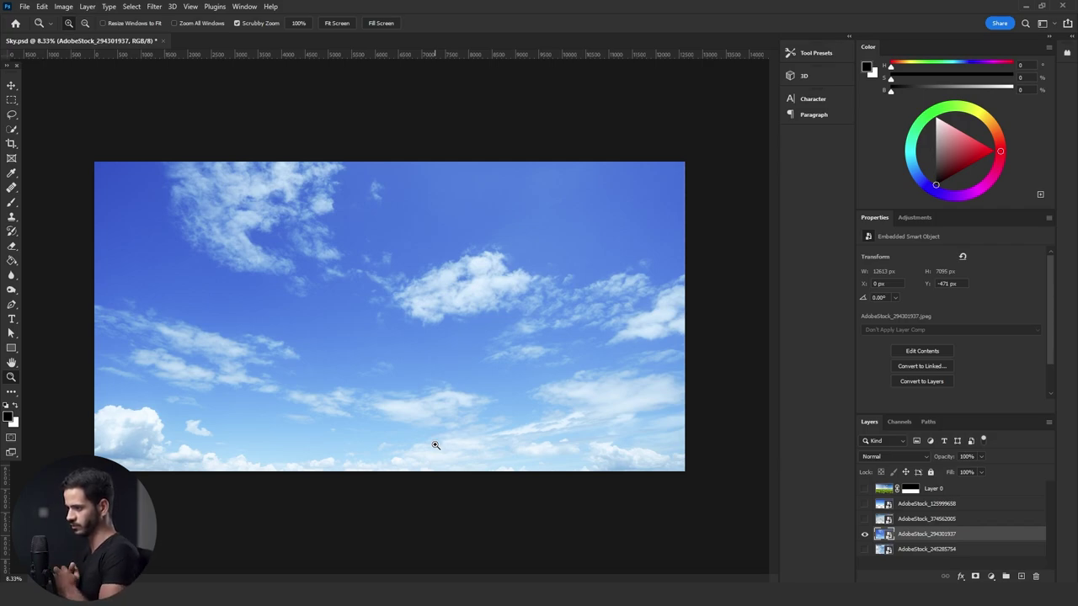
pyautogui.click(864, 488)
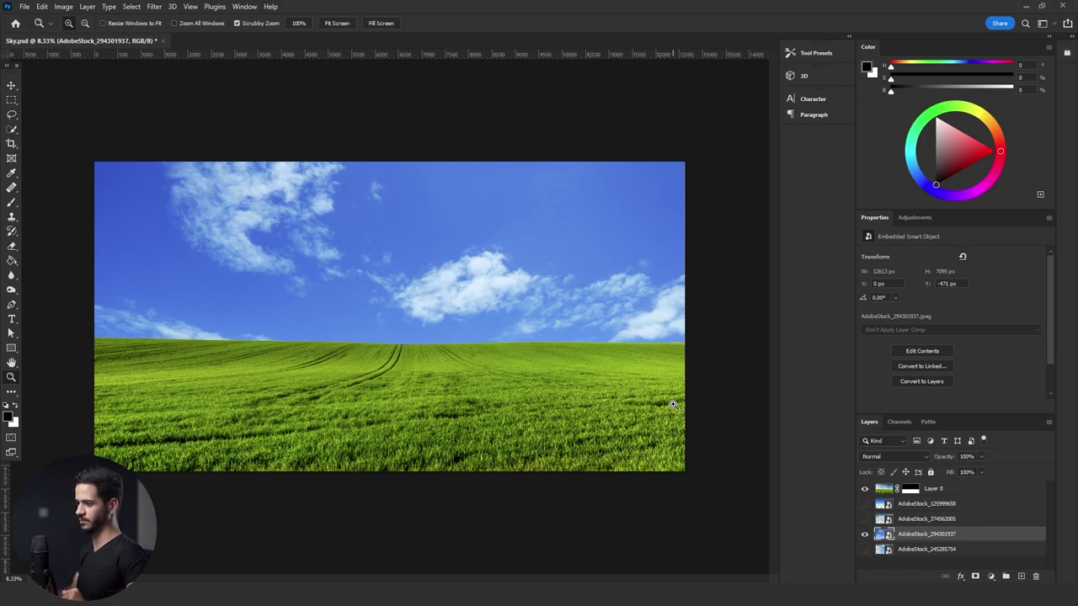
# - Replace the visible sky with the AdobeStock_374562005 layer and view it with Layer 0 hidden and shown again
pyautogui.click(864, 535)
pyautogui.click(864, 520)
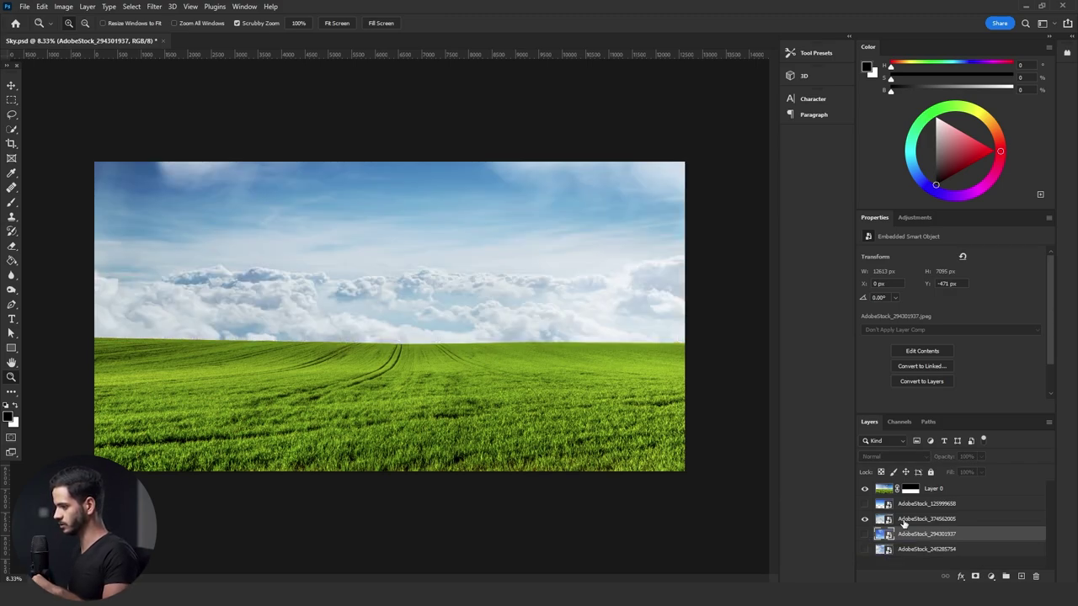
pyautogui.click(906, 522)
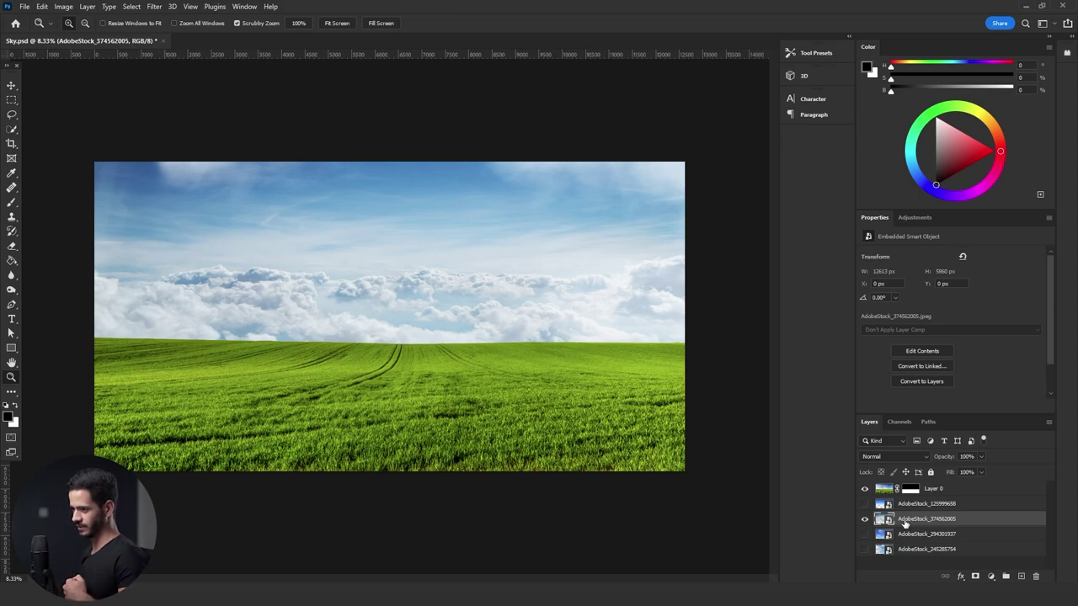
pyautogui.click(865, 489)
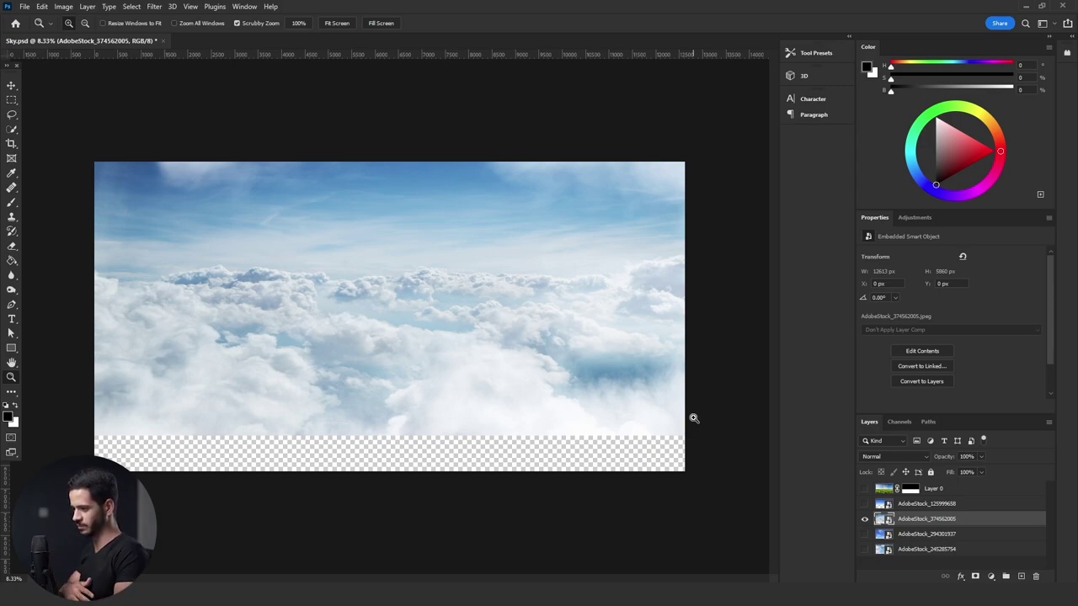
pyautogui.click(864, 489)
pyautogui.click(878, 490)
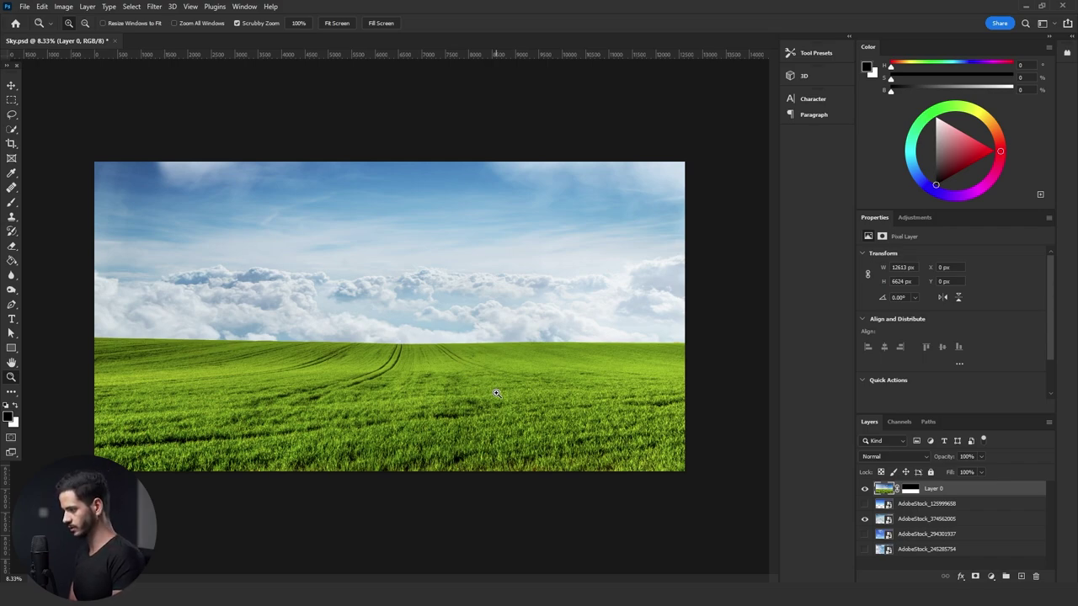
# - Show the AdobeStock_125999658 sky and toggle Layer 0's mask to compare it with the photo's original sky
pyautogui.click(864, 504)
pyautogui.click(901, 506)
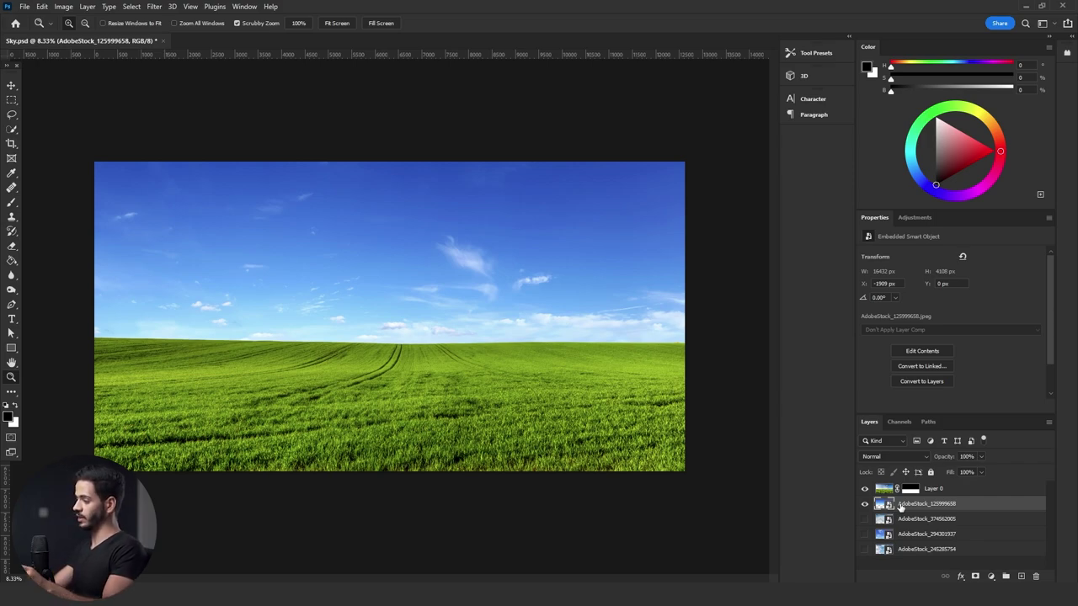
pyautogui.click(913, 491)
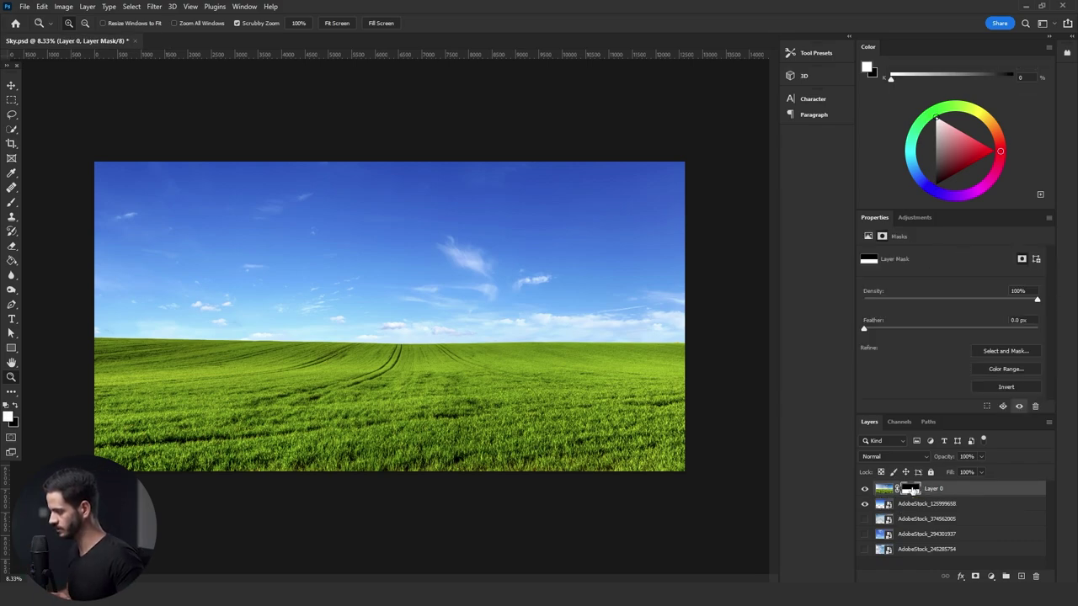
pyautogui.hotkey('ctrl', 'v')
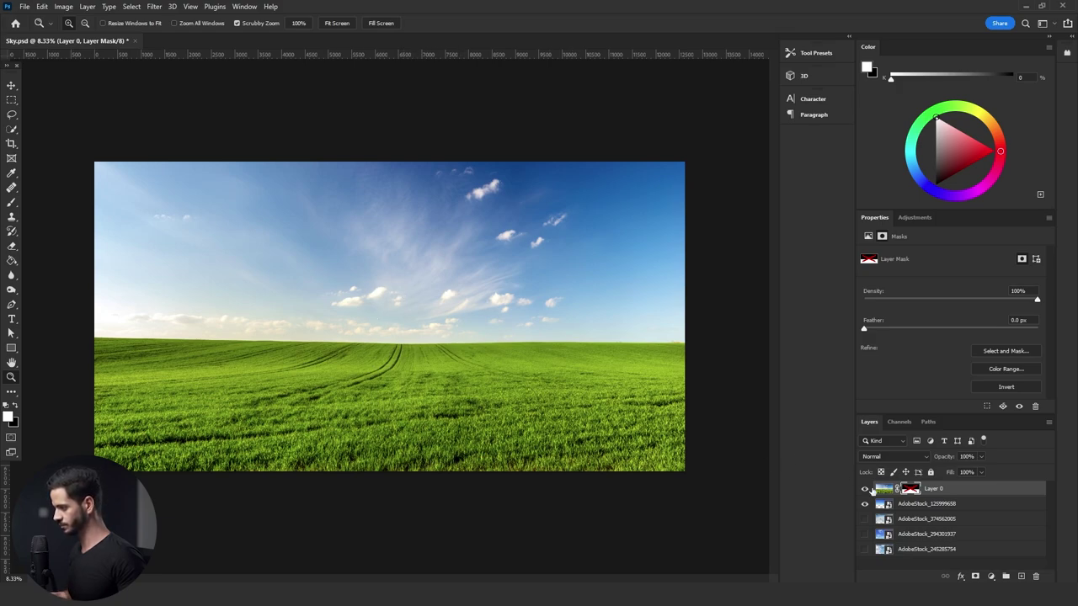
pyautogui.keyDown('shift'); pyautogui.click(910, 491); pyautogui.keyUp('shift')
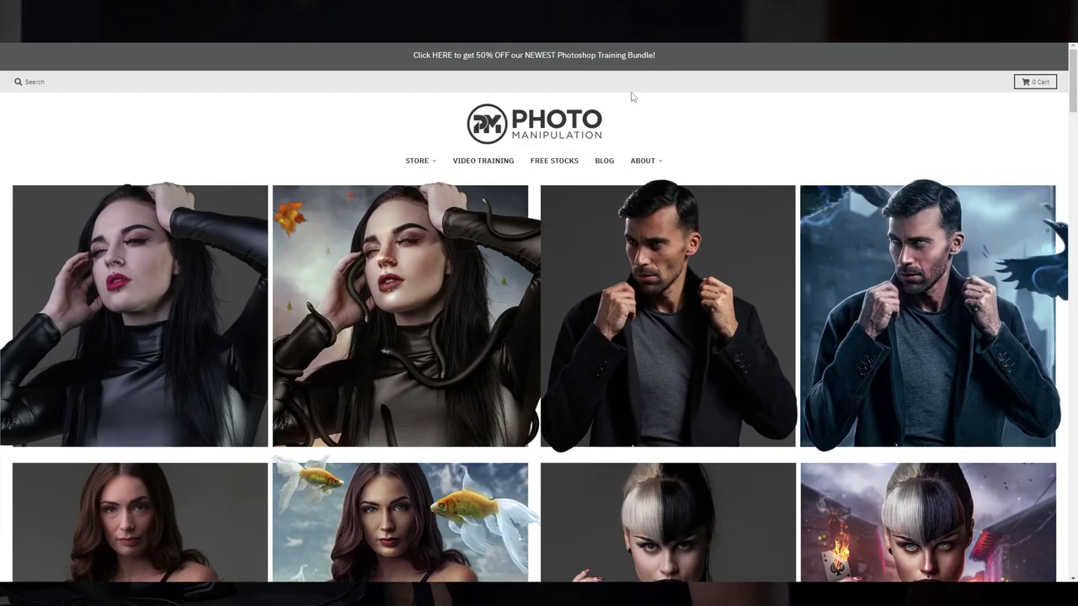
# - Open the Free Stocks page of the Photo Manipulation website
pyautogui.click(564, 162)
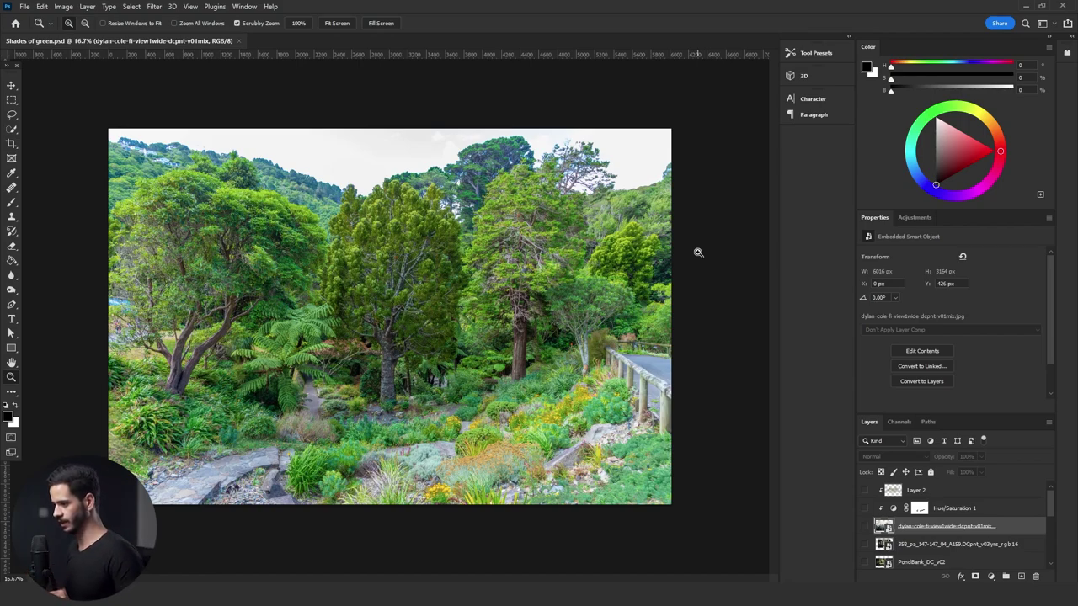
# - In Shades of green.psd, display the Layer 4 colour swatches over the black Layer 5 backdrop, with the Background photo hidden
pyautogui.scroll(-5, 897, 530)
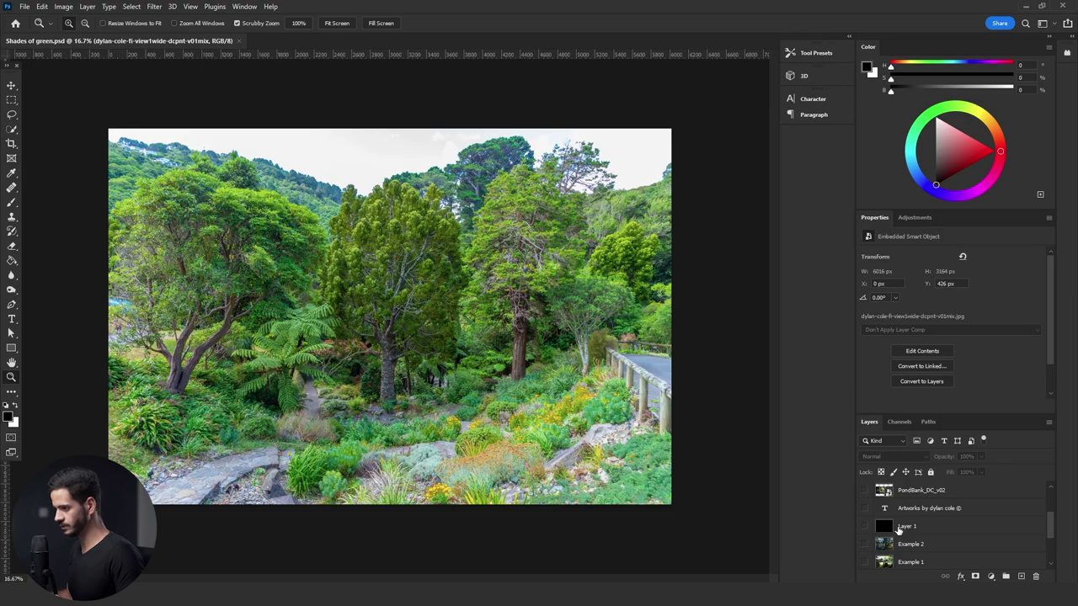
pyautogui.click(926, 560)
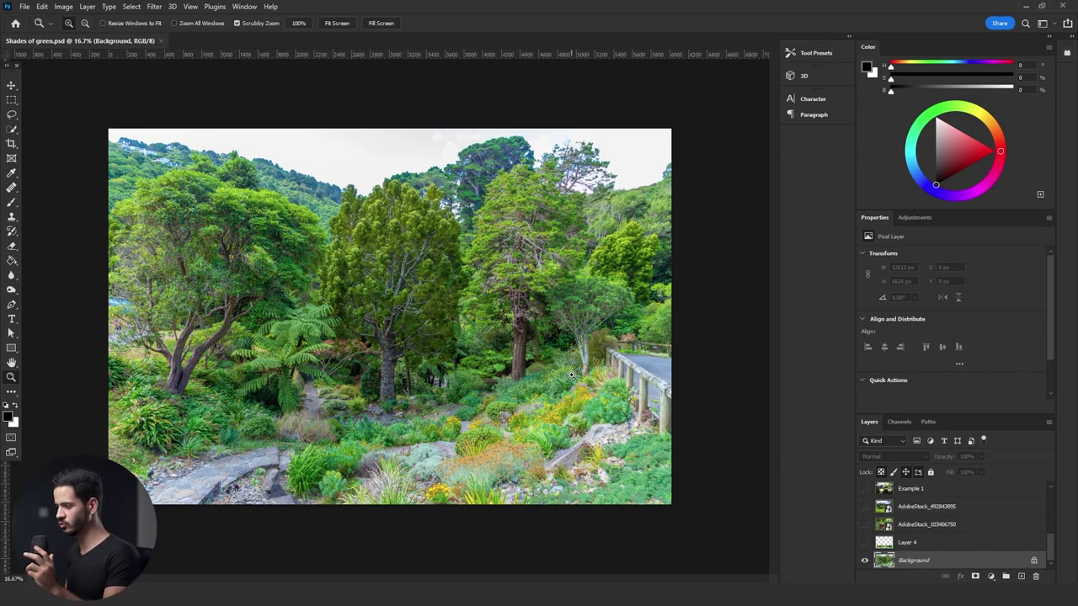
pyautogui.click(901, 492)
pyautogui.click(863, 492)
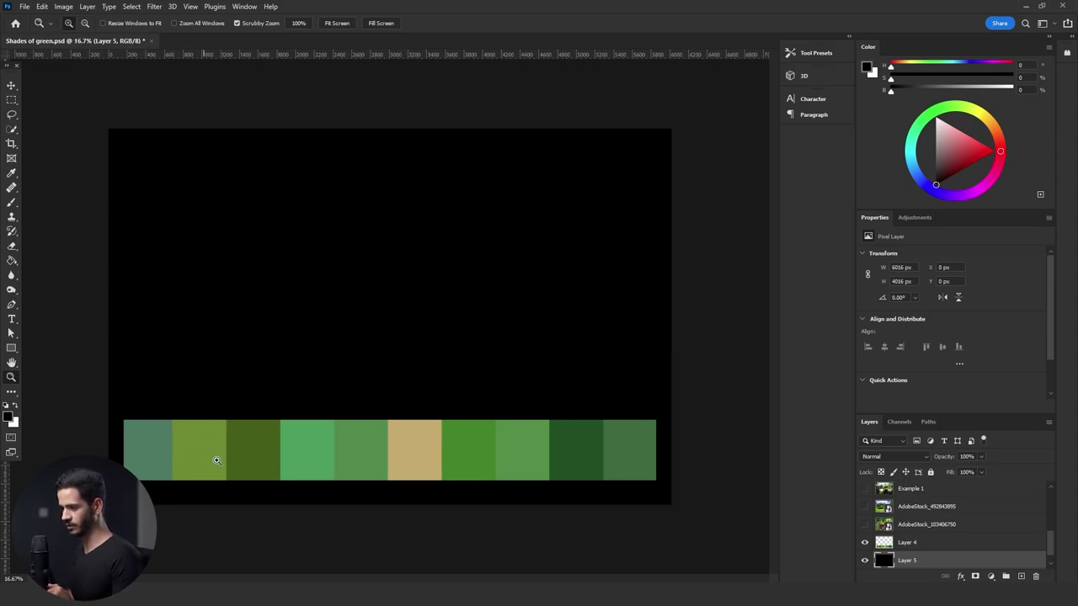
pyautogui.click(886, 543)
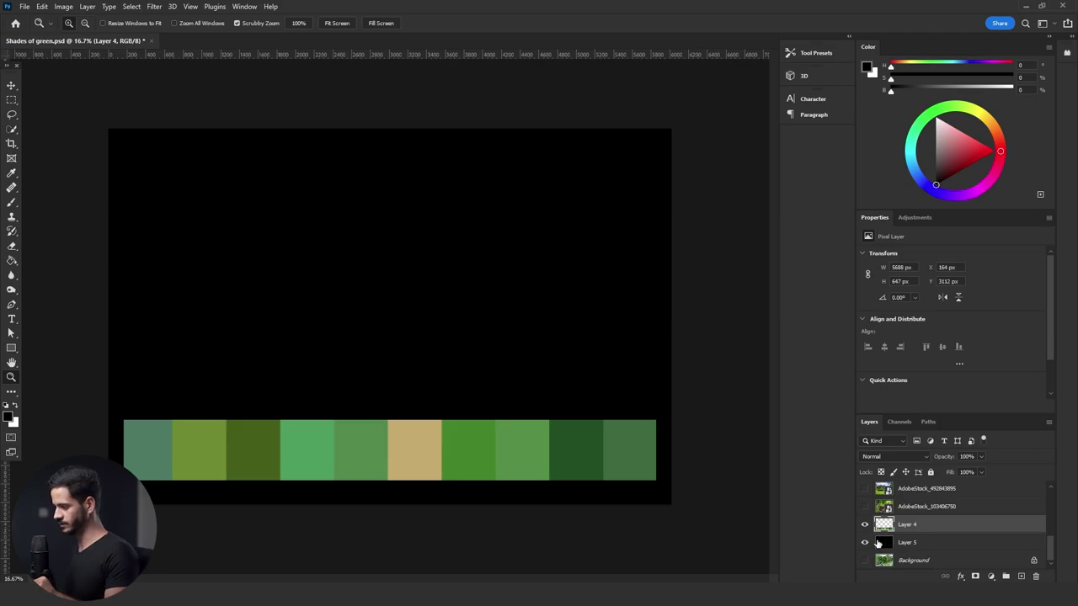
# - Hide black Layer 5, show the Background garden photo behind the swatches, and hide the Layer 4 swatches
pyautogui.click(865, 543)
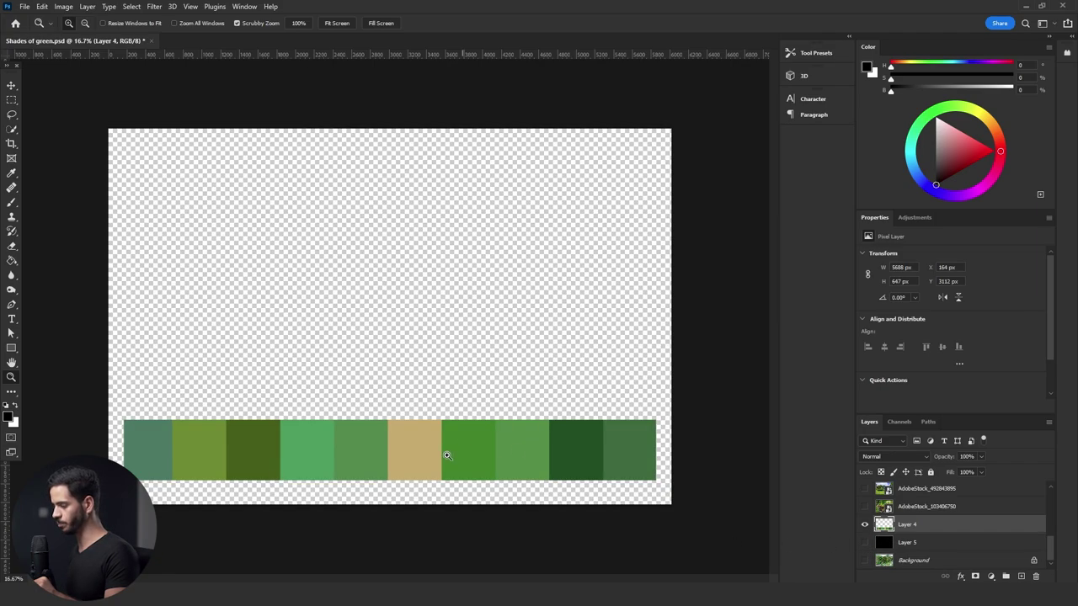
pyautogui.click(865, 560)
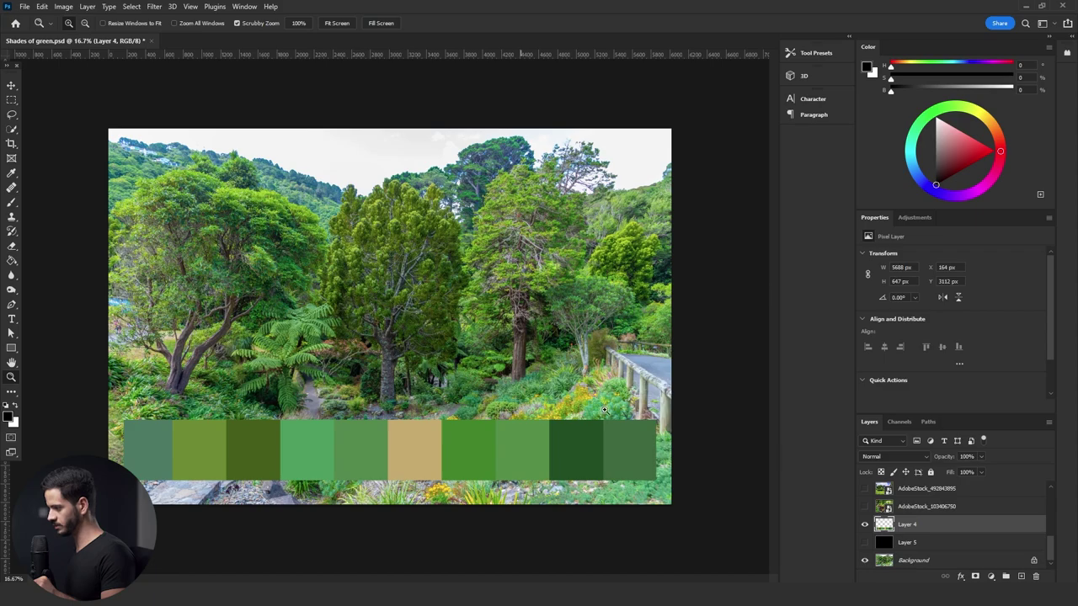
pyautogui.click(864, 524)
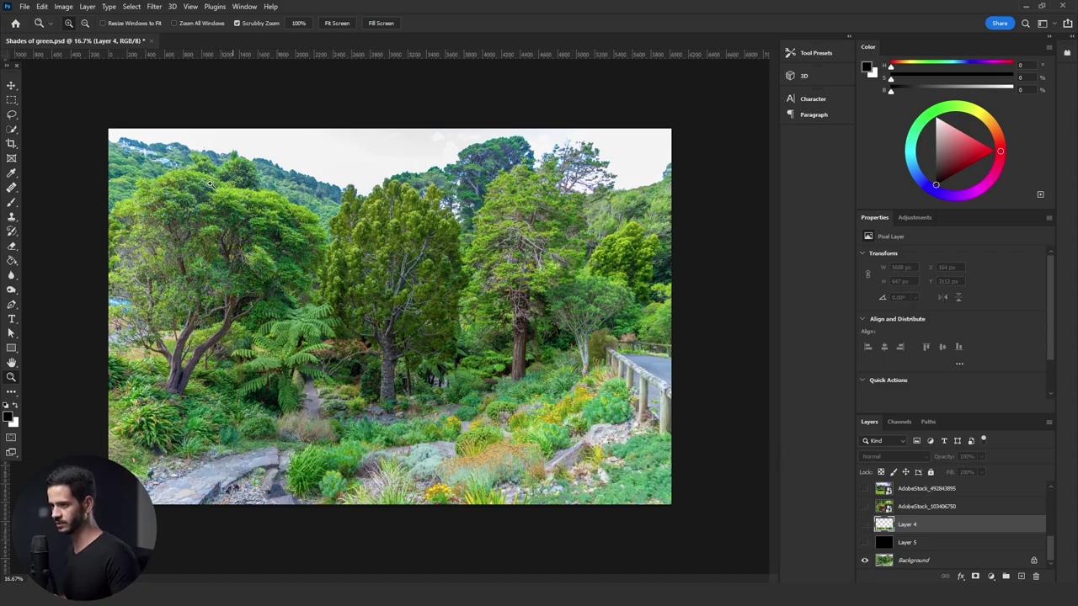
# - Activate the Rectangular Marquee tool and show the Example 2 artwork collage above the garden photo
pyautogui.click(12, 100)
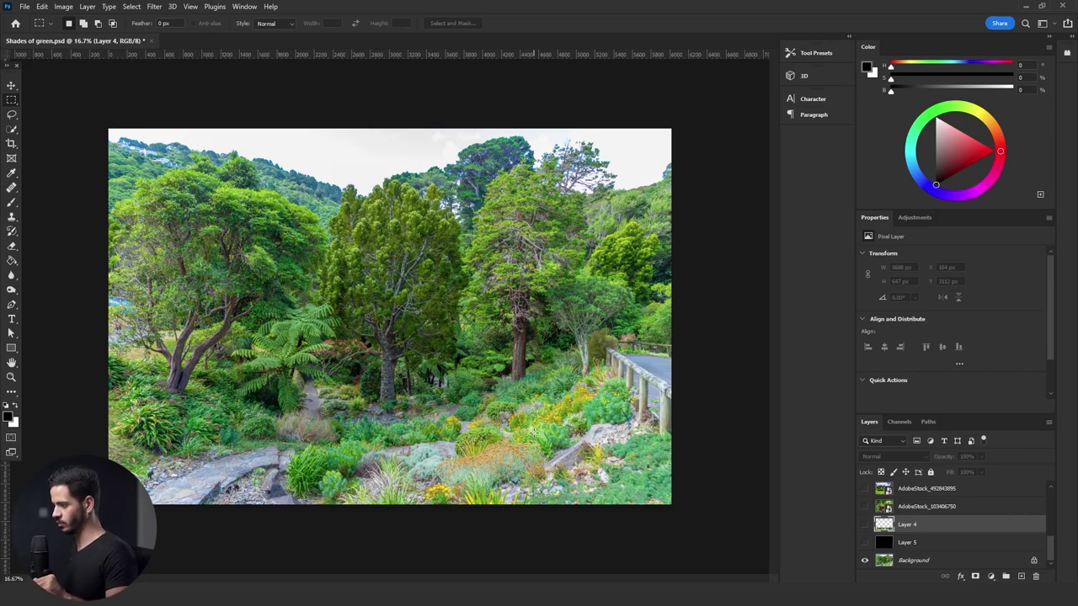
pyautogui.scroll(1, 866, 516)
pyautogui.scroll(2, 867, 515)
pyautogui.click(864, 506)
pyautogui.click(905, 506)
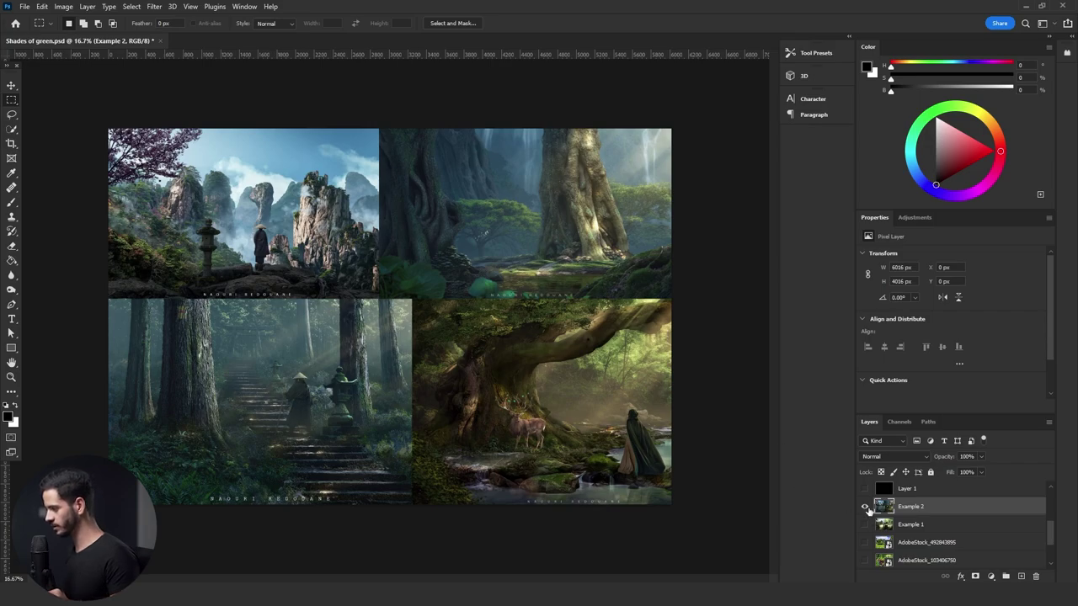
# - Compare the Example 1 and Example 2 collages by showing each one alone, ending with Example 2 visible
pyautogui.click(864, 506)
pyautogui.click(865, 525)
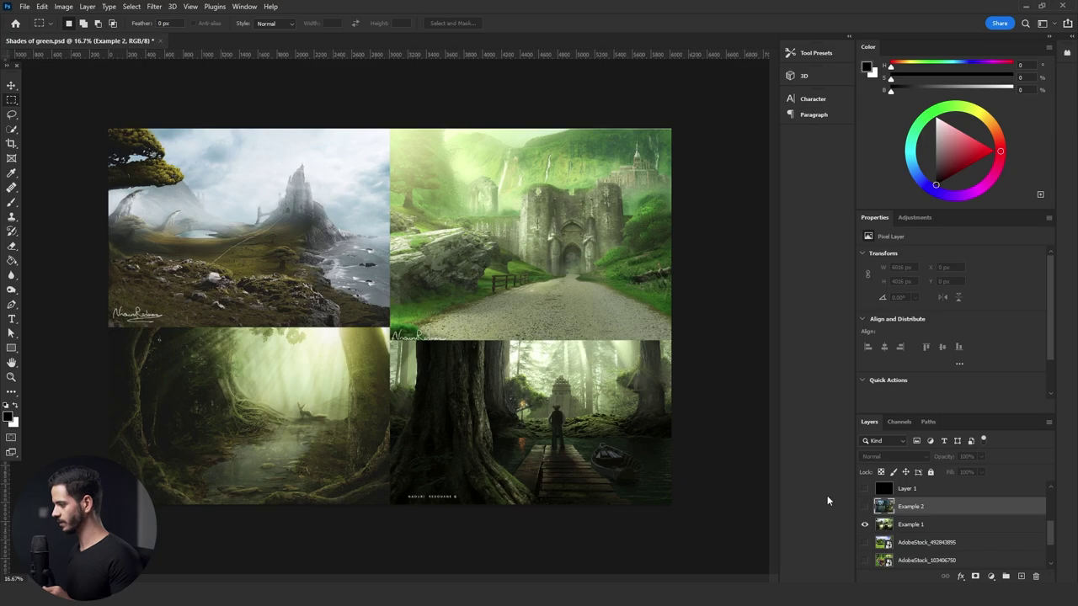
pyautogui.click(864, 506)
pyautogui.click(865, 525)
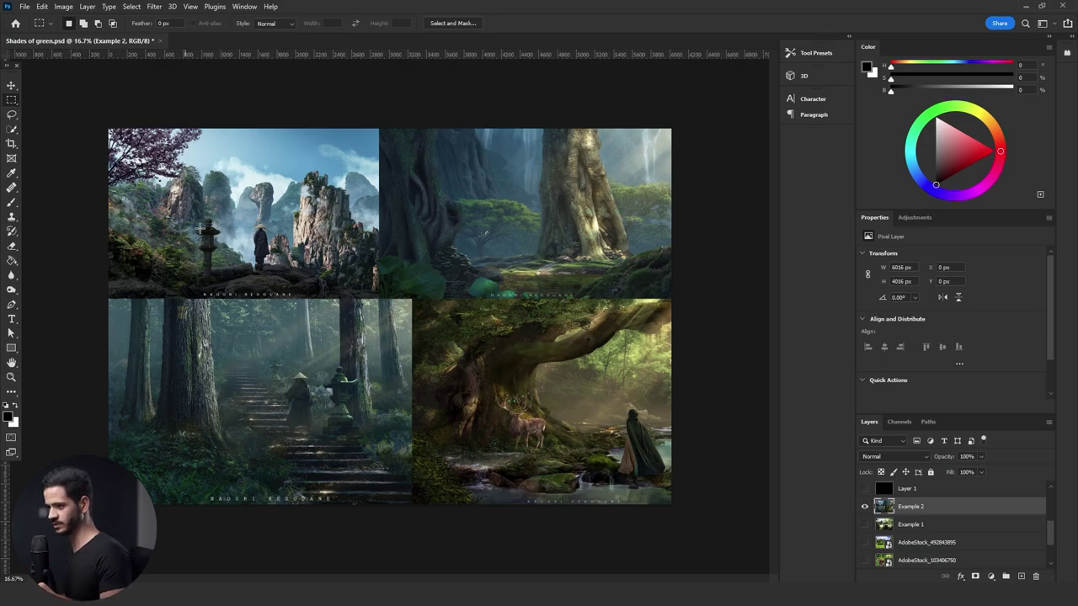
# - Hide Example 2 and show the black Layer 1 backdrop with the artist credit text layer
pyautogui.click(864, 507)
pyautogui.click(865, 489)
pyautogui.click(917, 492)
pyautogui.scroll(1, 882, 527)
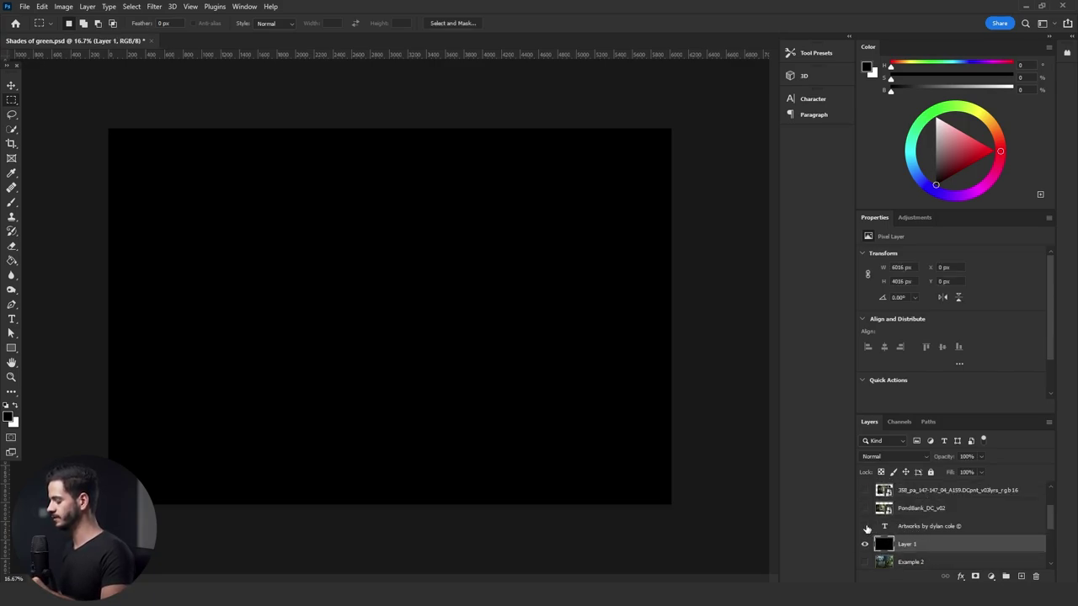
pyautogui.click(866, 527)
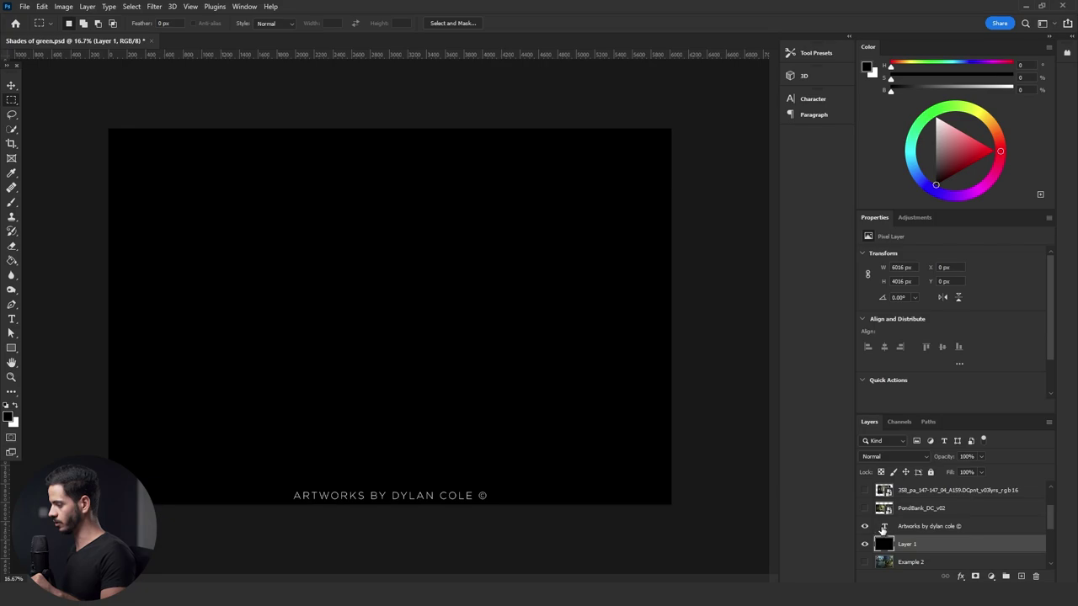
# - Show the PondBank_DC_v02 artwork, examine the greens along the pond bank, and hide the artwork again
pyautogui.scroll(1, 876, 529)
pyautogui.click(876, 527)
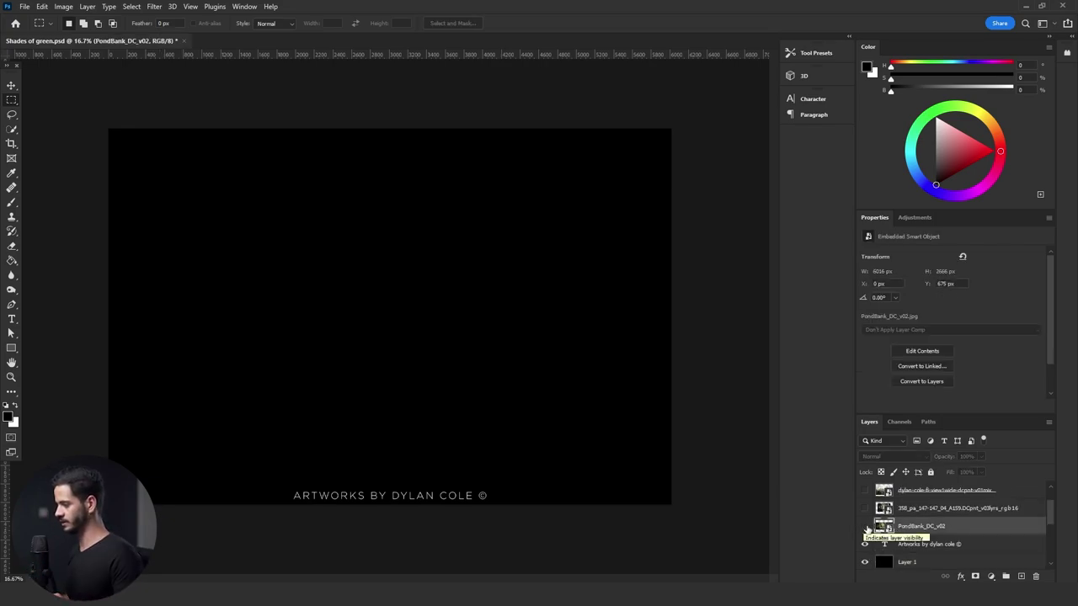
pyautogui.click(865, 527)
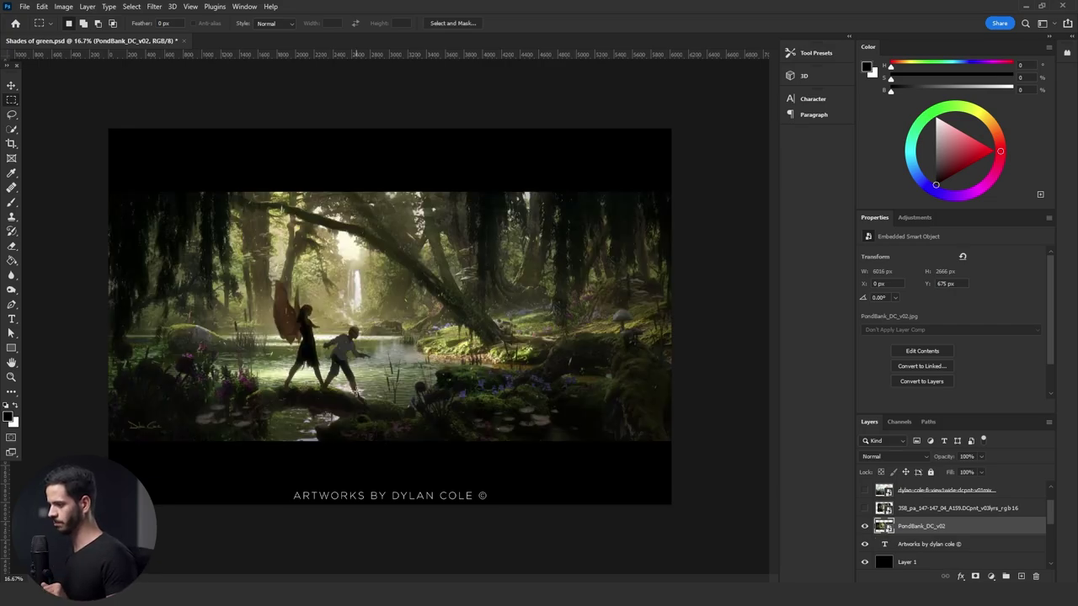
pyautogui.moveTo(425, 329); pyautogui.dragTo(537, 361)
pyautogui.moveTo(576, 327); pyautogui.dragTo(535, 360)
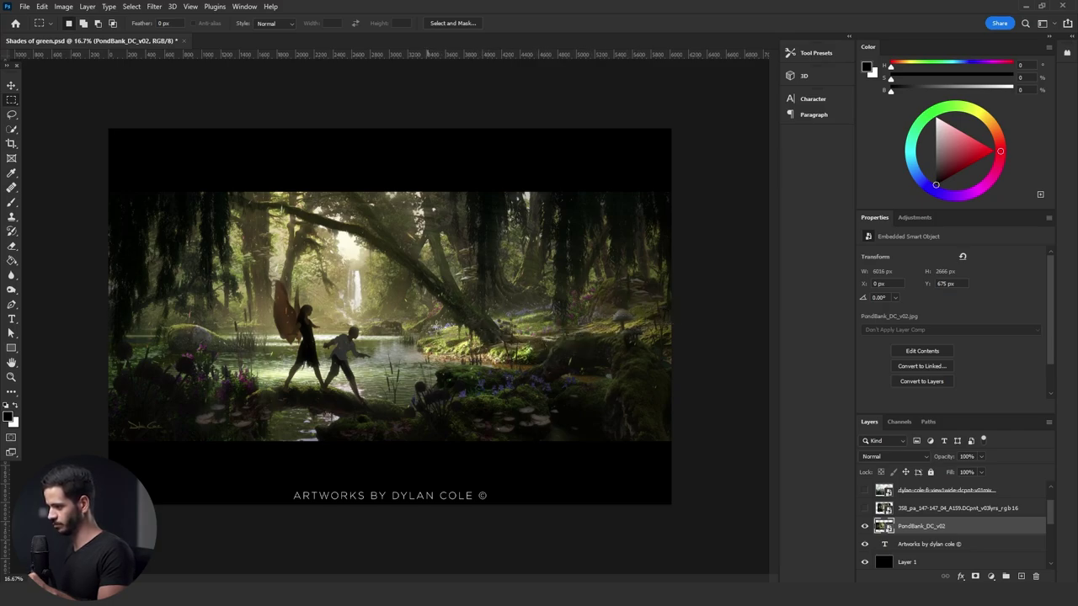
pyautogui.click(864, 526)
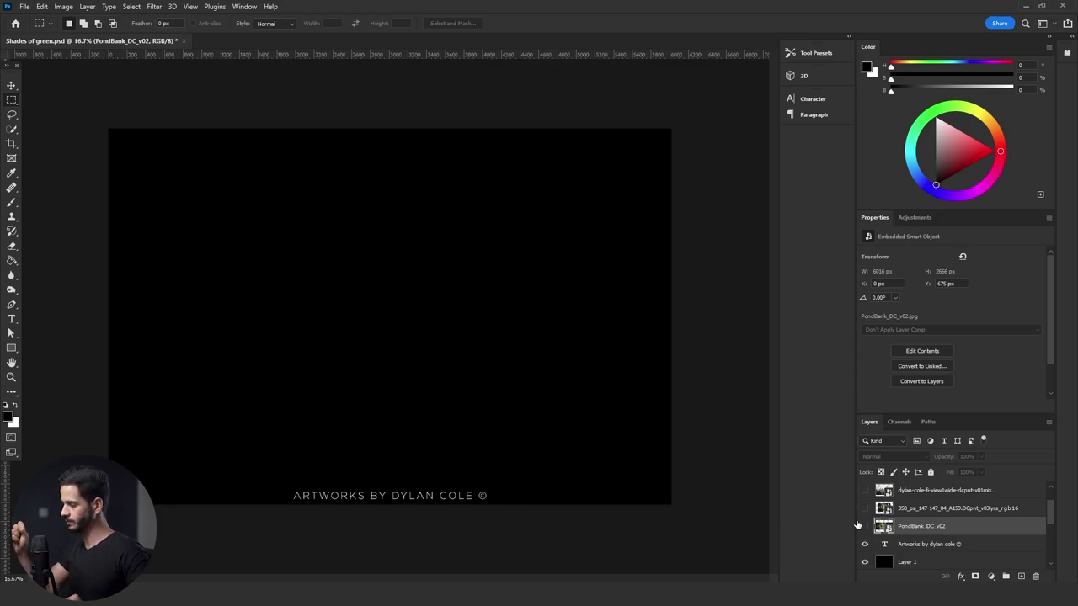
# - Show the mountain valley artwork above the black backdrop and examine how its greens shift with distance
pyautogui.click(864, 490)
pyautogui.click(913, 493)
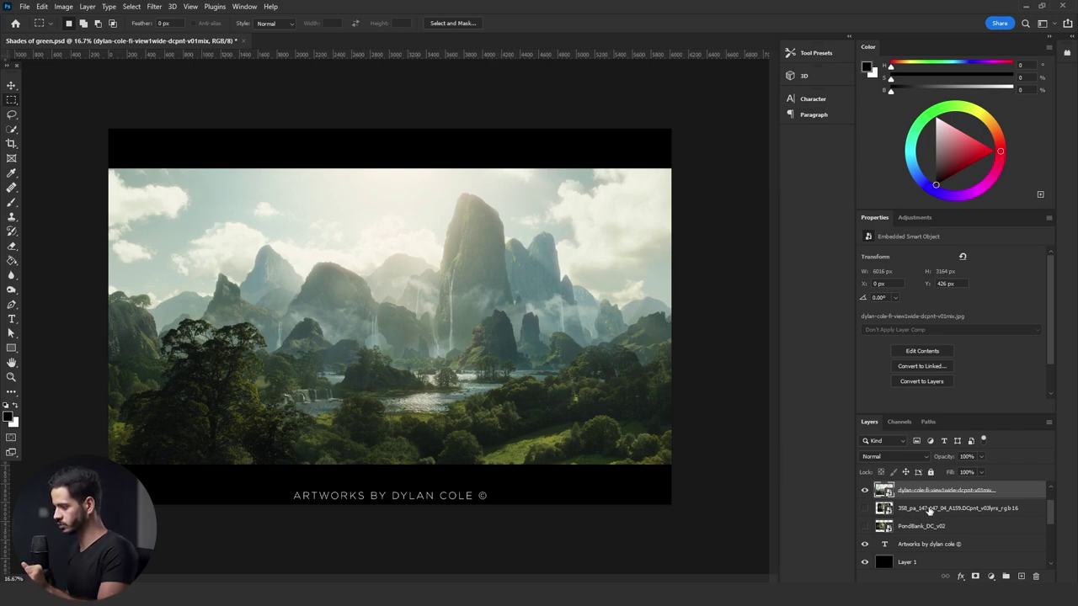
pyautogui.scroll(1, 929, 512)
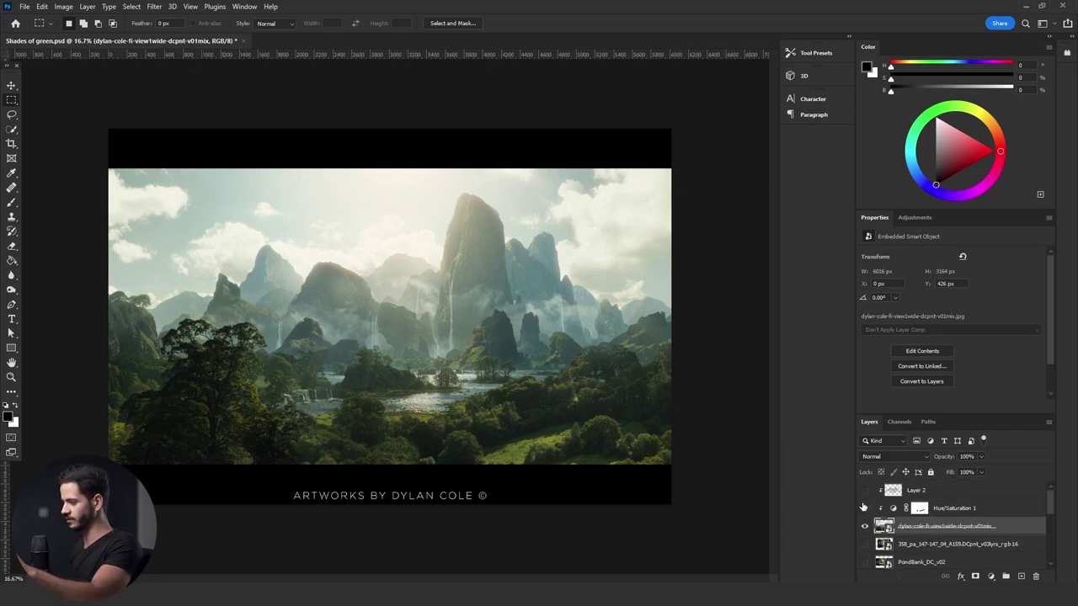
# - Compare the mountain artwork with and without the Hue/Saturation 1 adjustment and Layer 2
pyautogui.moveTo(864, 509); pyautogui.dragTo(865, 490)
pyautogui.click(919, 508)
pyautogui.press('b')
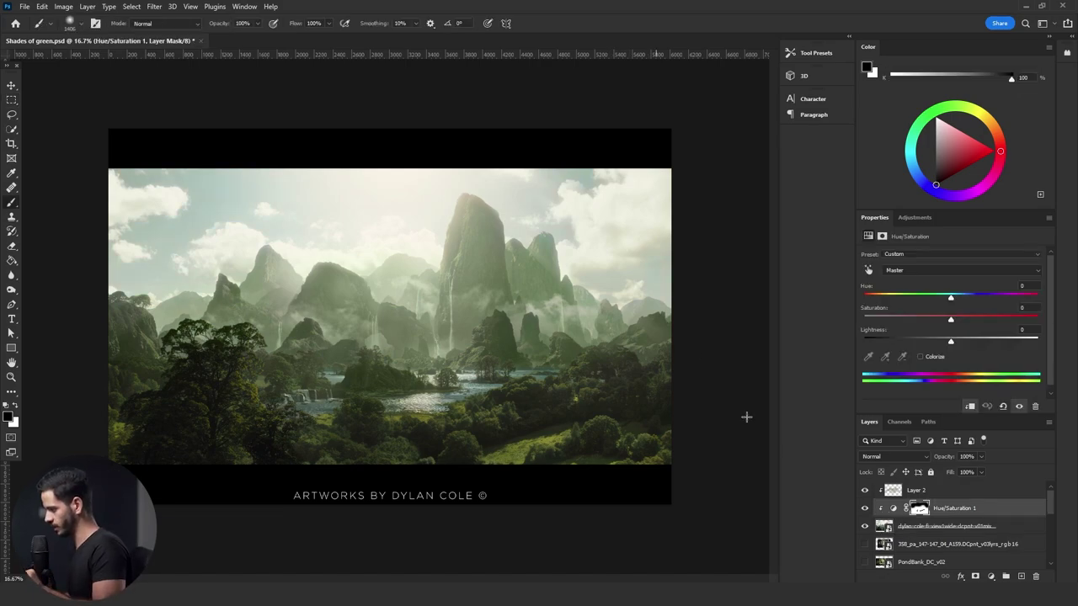
pyautogui.moveTo(864, 509); pyautogui.dragTo(865, 491)
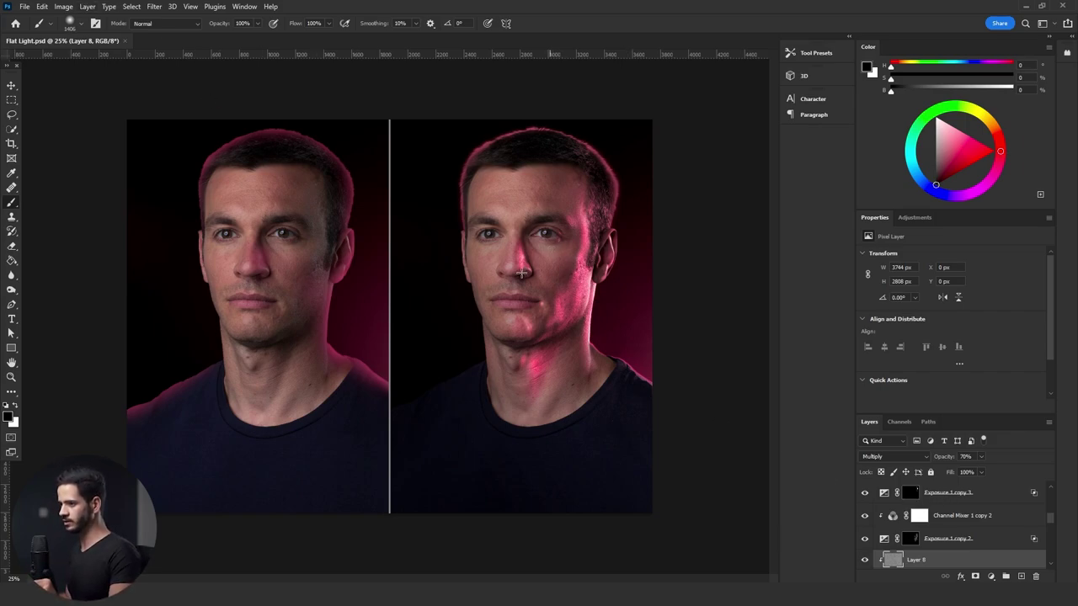
# - In Flat Light.psd, hide the Layer 5 glow and add a new clipped layer directly above Layer 0 copy 2
pyautogui.click(11, 85)
pyautogui.click(295, 257)
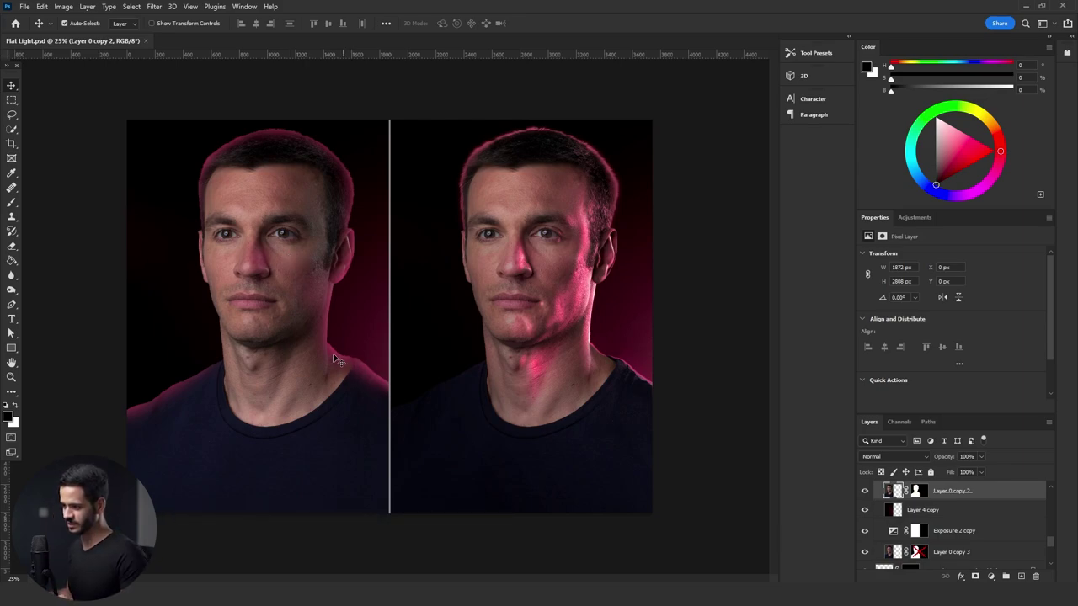
pyautogui.hotkey('ctrl', 'shift', 'alt', 'n')
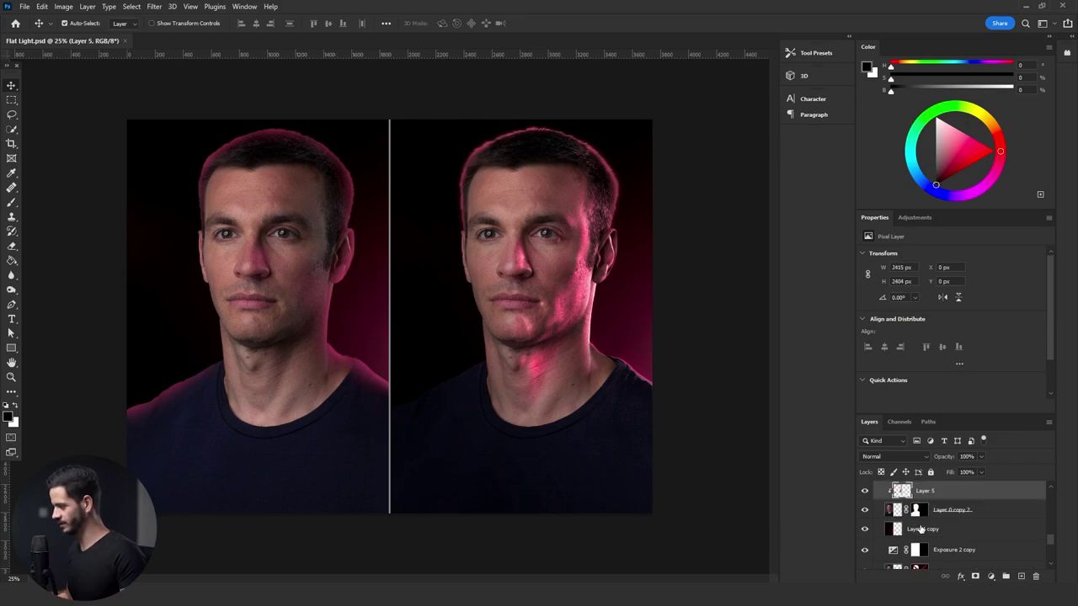
pyautogui.click(864, 490)
pyautogui.click(968, 510)
pyautogui.click(1019, 578)
# - Paint a soft pink glow, using colour sampled from the image, around the left portrait's hair, face edges and shoulders
pyautogui.click(12, 203)
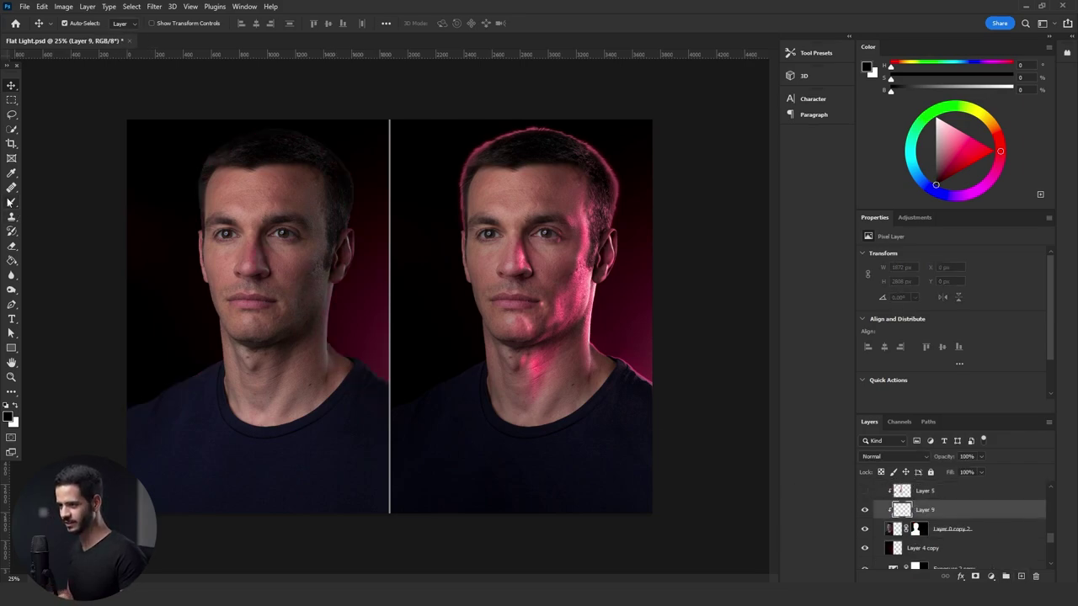
pyautogui.moveTo(325, 301)
pyautogui.mouseDown()
pyautogui.moveTo(250, 304)
pyautogui.moveTo(376, 335)
pyautogui.moveTo(418, 303)
pyautogui.moveTo(374, 362)
pyautogui.mouseUp()
pyautogui.keyDown('alt'); pyautogui.click(421, 294); pyautogui.keyUp('alt')
pyautogui.moveTo(329, 23); pyautogui.dragTo(287, 40)
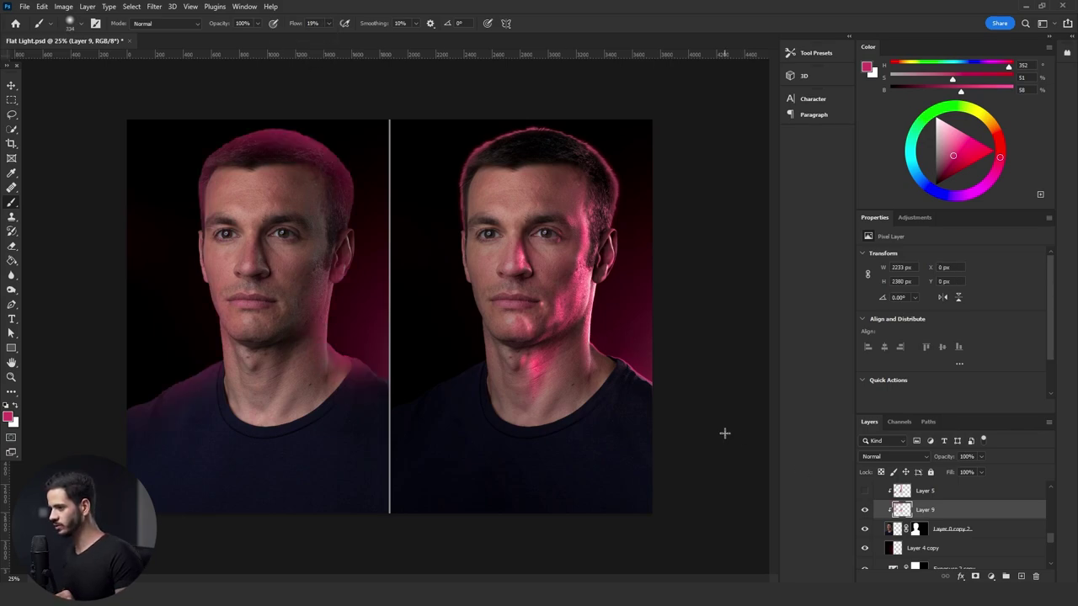
# - Use Blend If on the left portrait's pink glow layer to split the Underlying Layer shadow range to 0 / 58
pyautogui.click(11, 376)
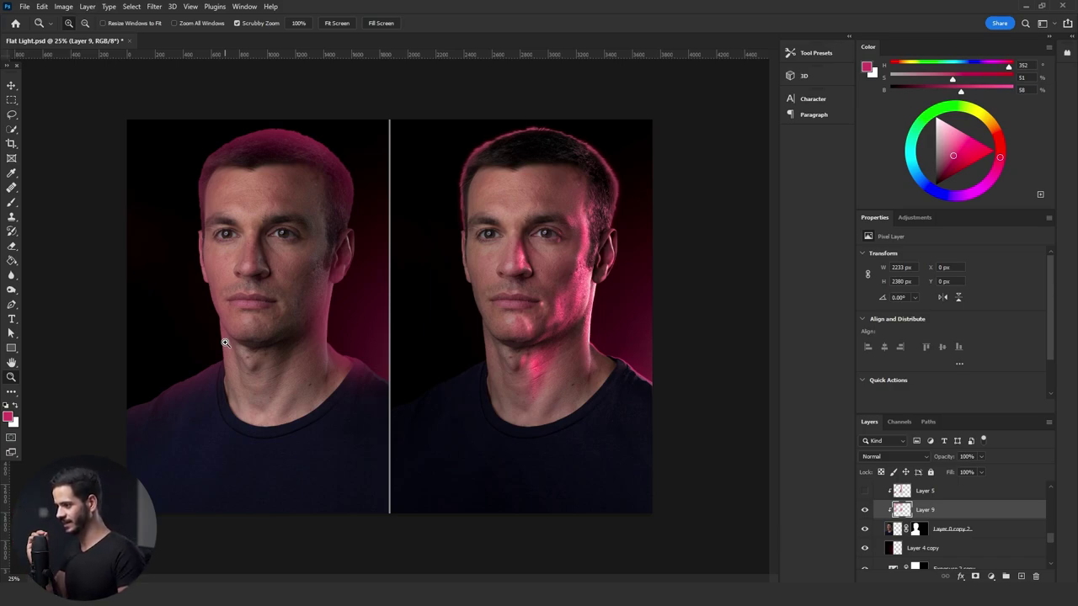
pyautogui.press('v')
pyautogui.click(332, 331)
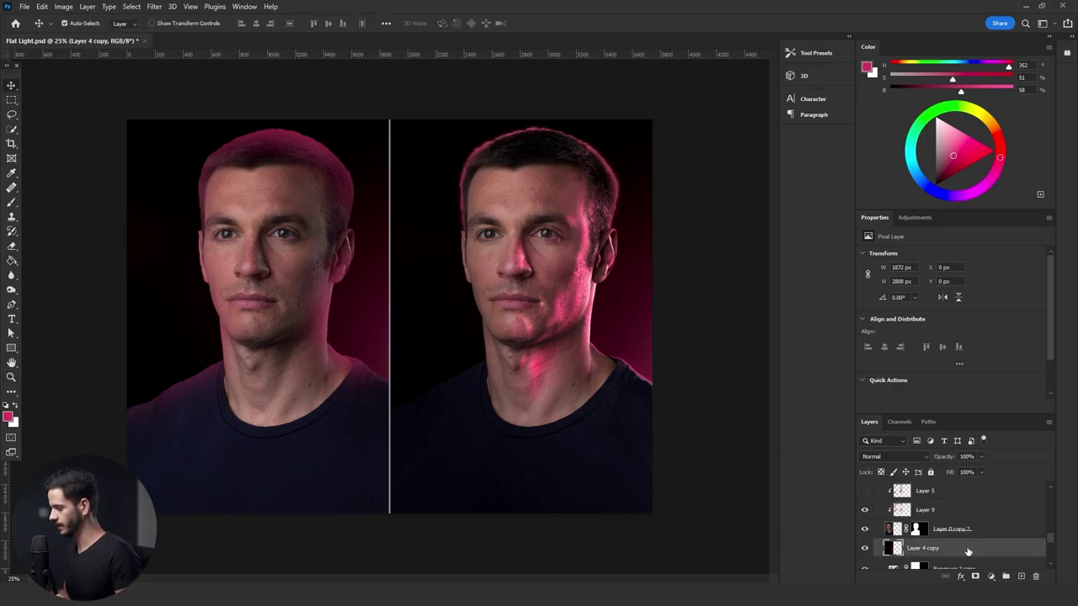
pyautogui.click(962, 511)
pyautogui.doubleClick(968, 513)
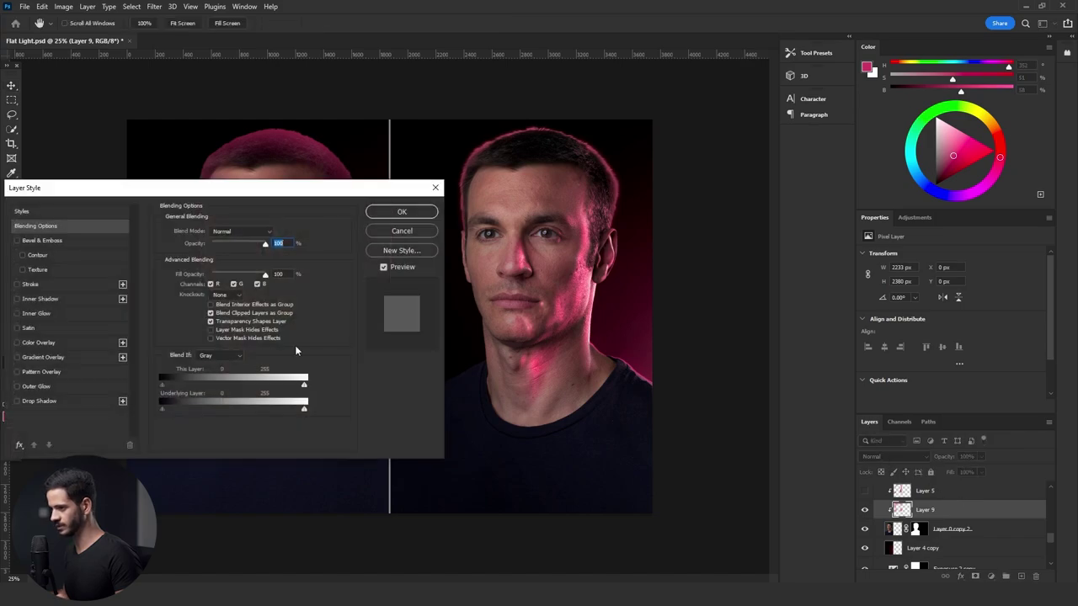
pyautogui.moveTo(257, 185); pyautogui.dragTo(844, 145)
pyautogui.moveTo(749, 363); pyautogui.dragTo(782, 362)
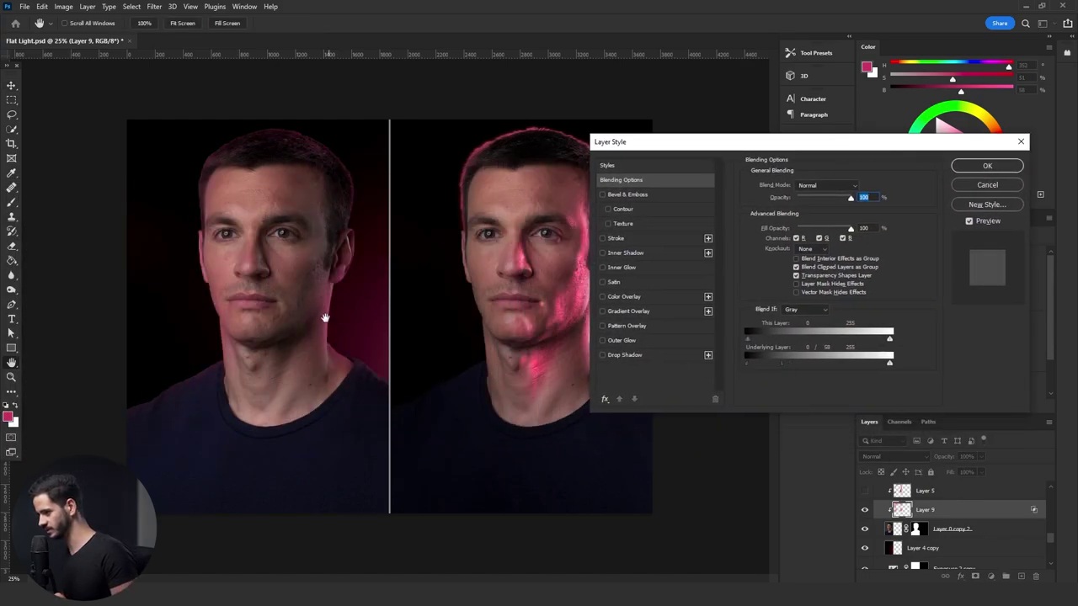
pyautogui.click(985, 166)
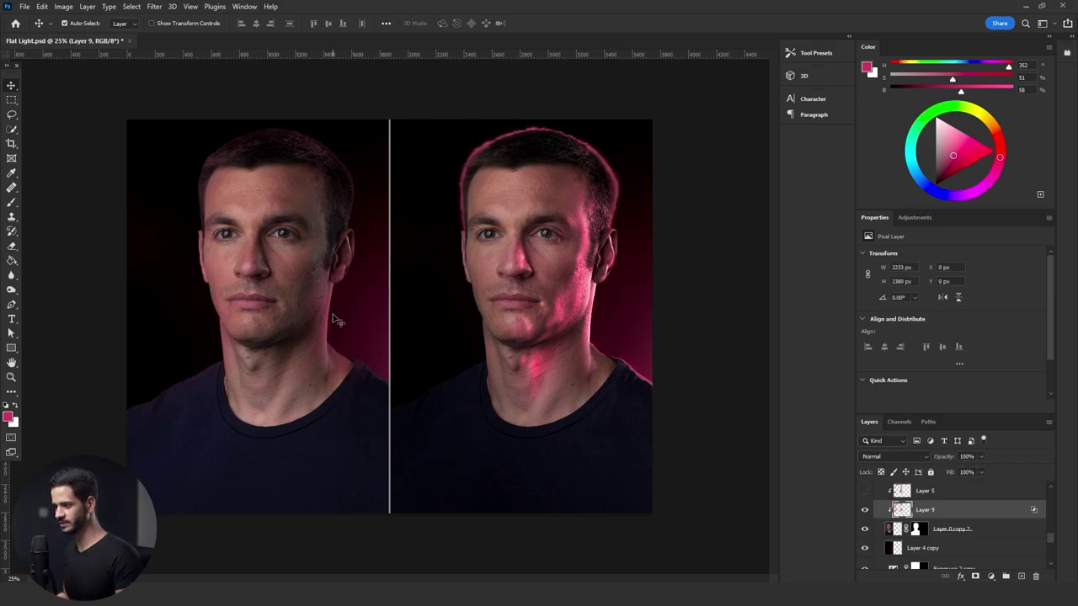
# - Hide the left portrait's pink glow layer and add a new empty layer above Channel Mixer 1
pyautogui.click(864, 509)
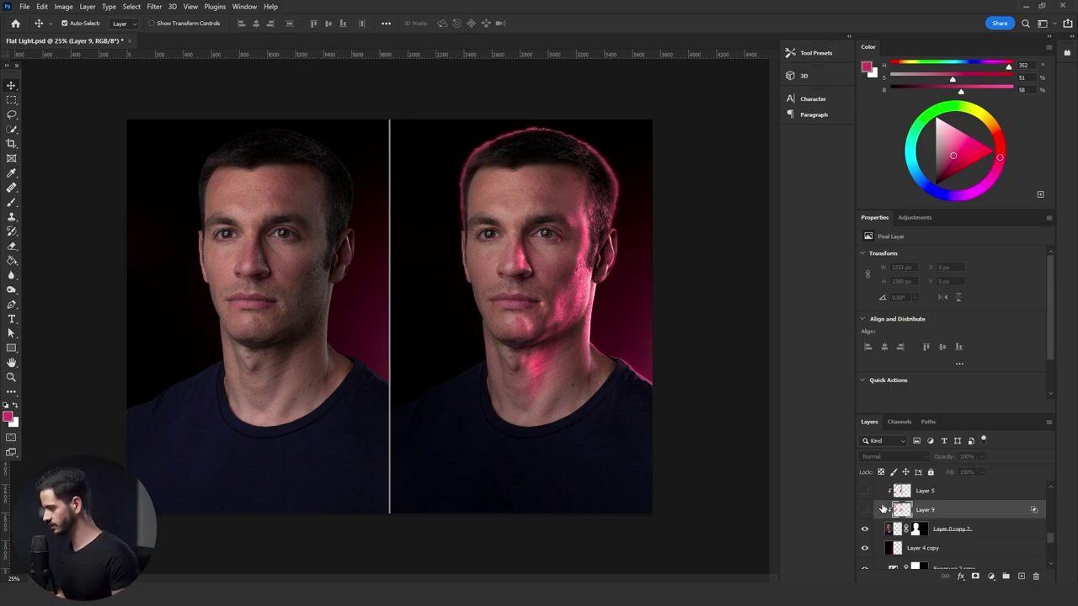
pyautogui.hotkey('alt', '.')
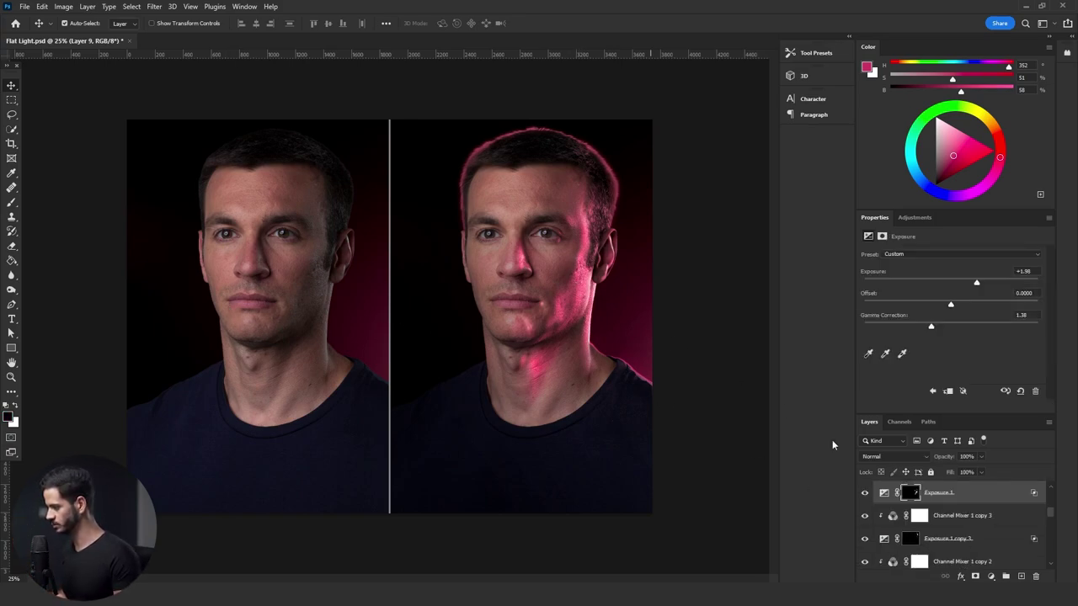
pyautogui.scroll(2, 952, 522)
pyautogui.click(970, 509)
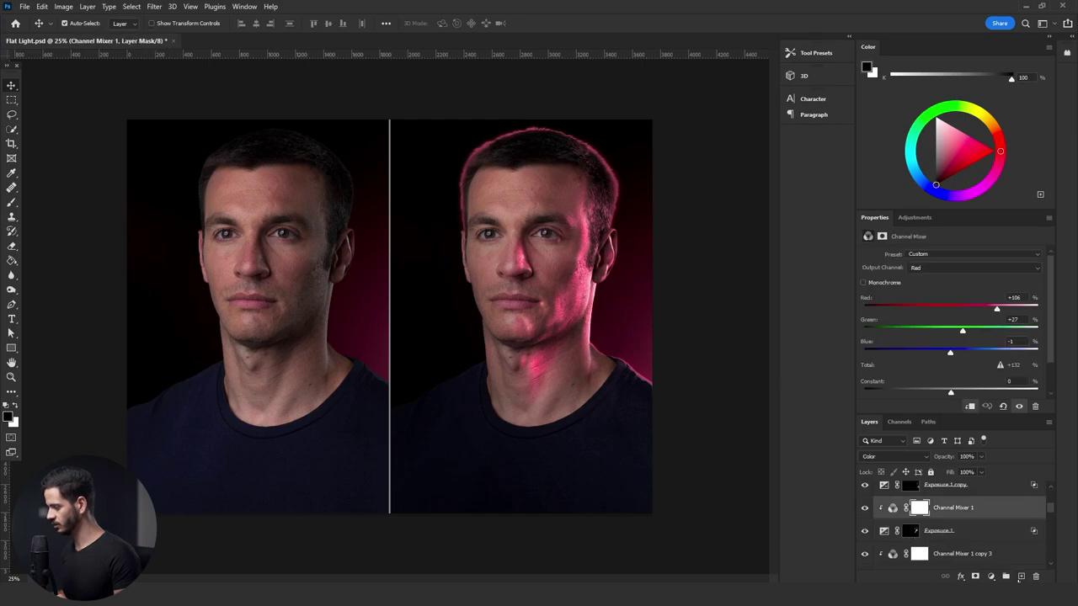
pyautogui.hotkey('ctrl', 'shift', 'alt', 'n')
# - Set up a soft brush with a flattened elliptical tip, 4% flow and a 10° angle for the right portrait's face
pyautogui.press('b')
pyautogui.click(69, 23)
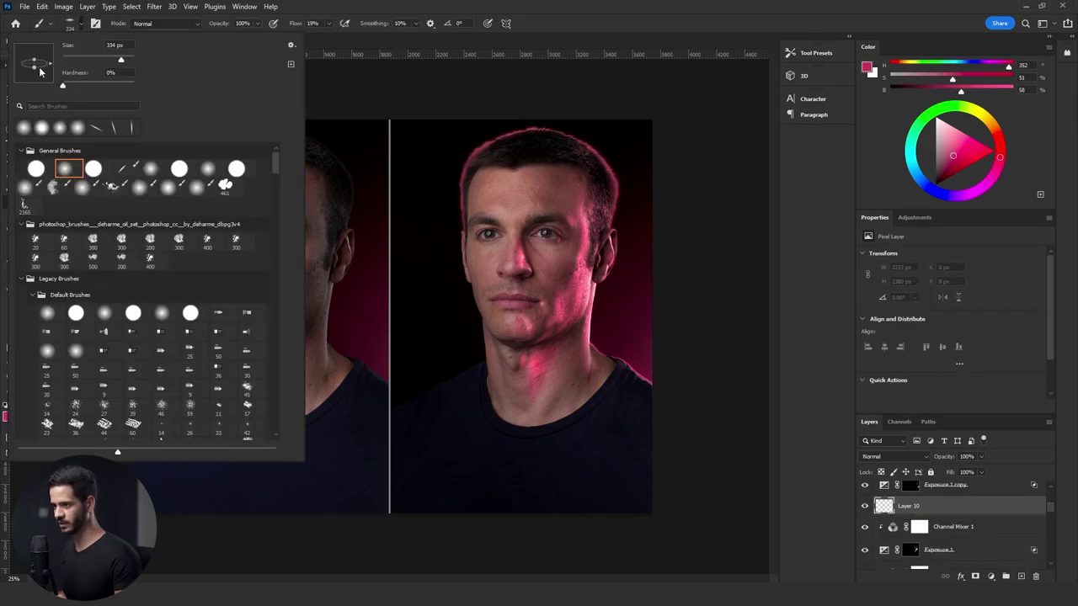
pyautogui.click(539, 294)
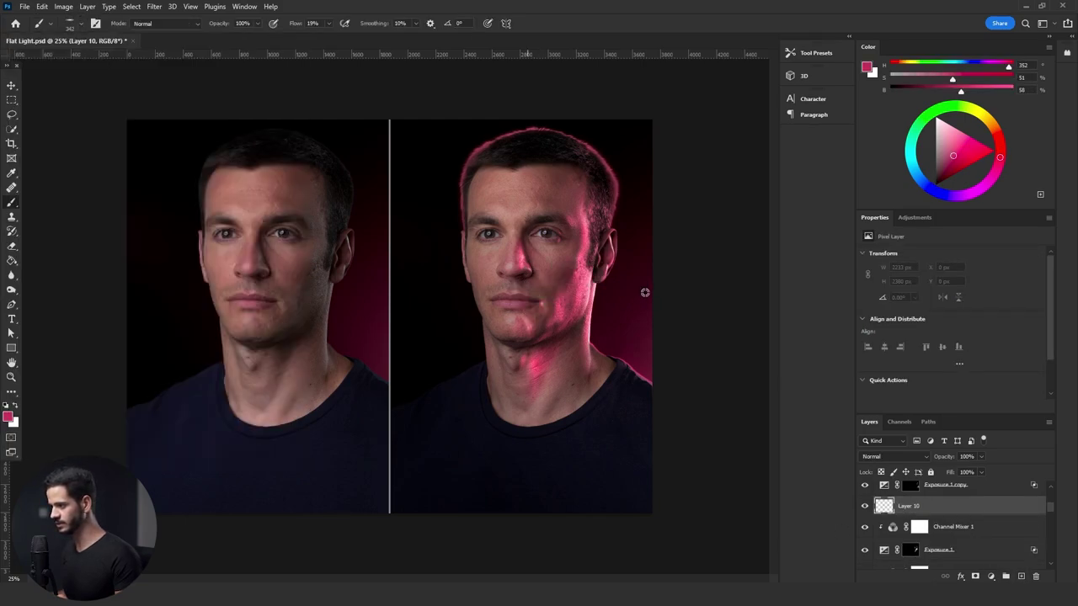
pyautogui.scroll(5, 645, 289)
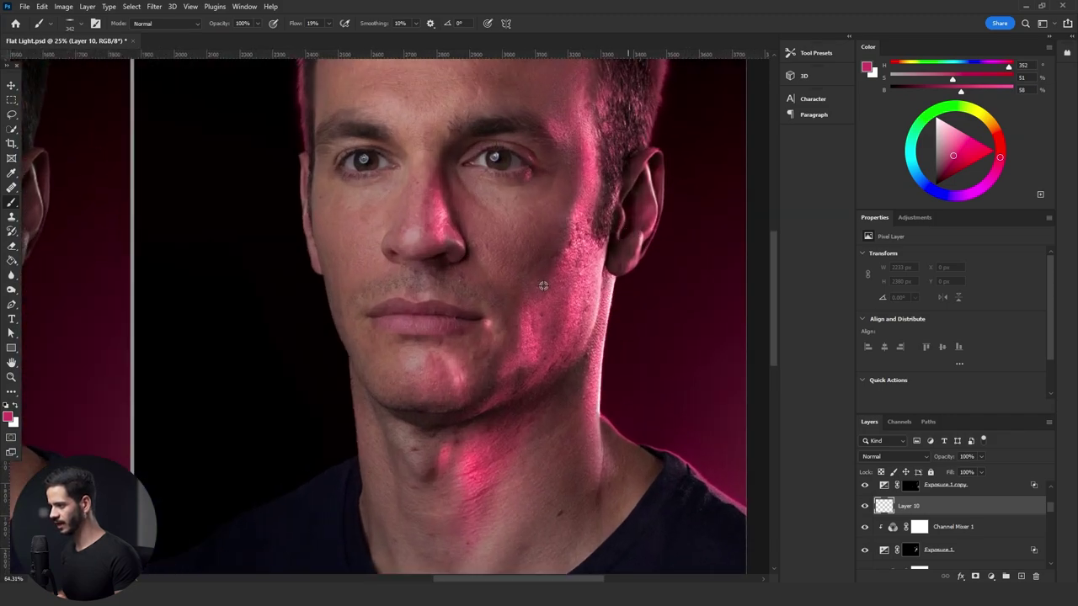
pyautogui.scroll(2, 612, 202)
pyautogui.hotkey('shift', '0')
pyautogui.hotkey('shift', '4')
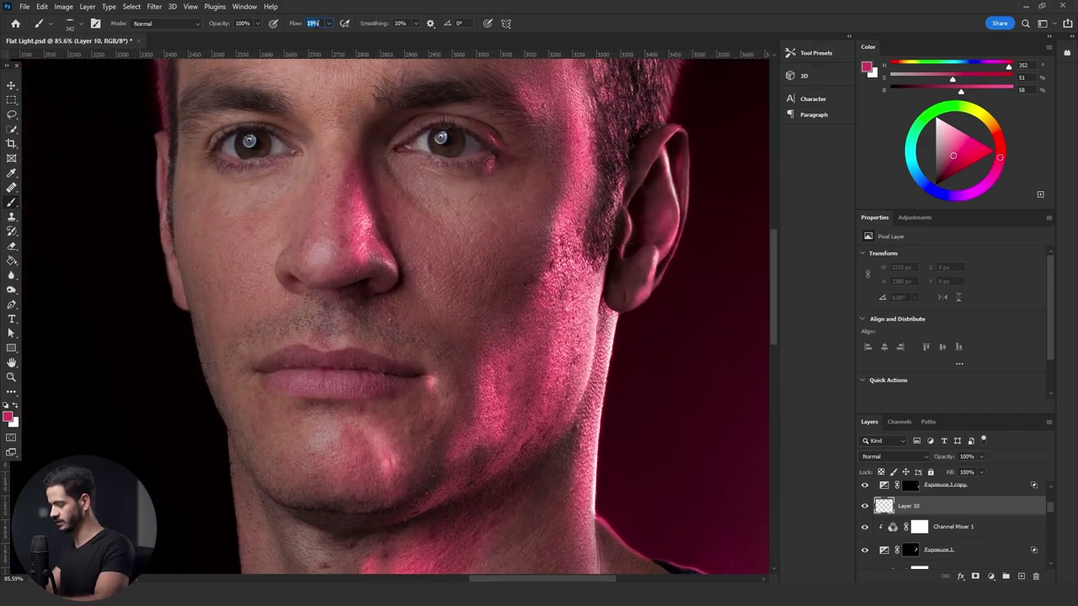
pyautogui.hotkey('shift', 'Left')
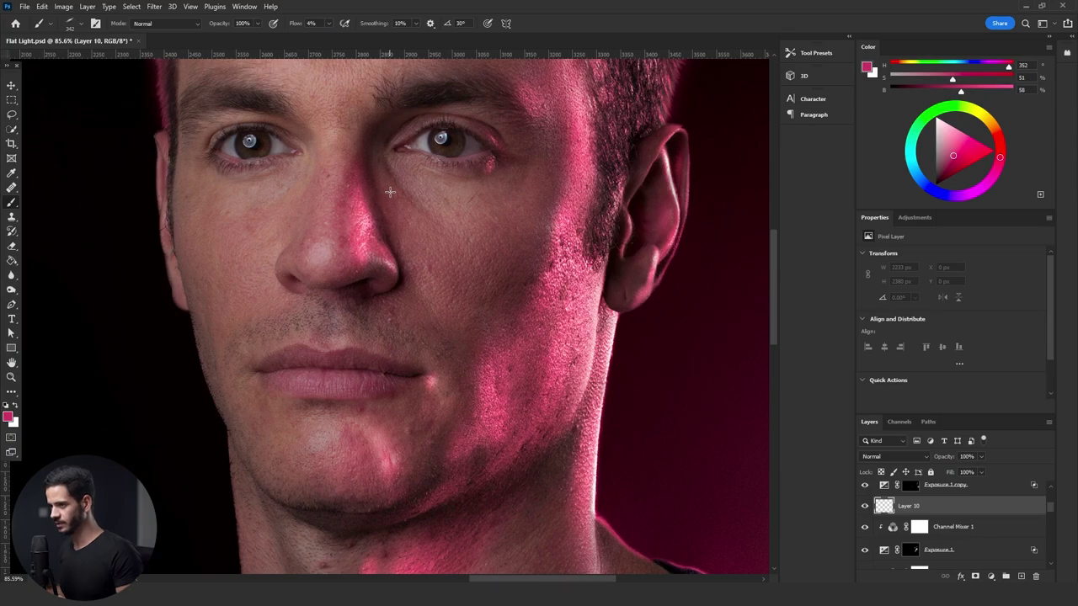
# - Narrow and resize the elliptical brush tip and rotate it to 75°
pyautogui.moveTo(357, 308); pyautogui.dragTo(378, 308)
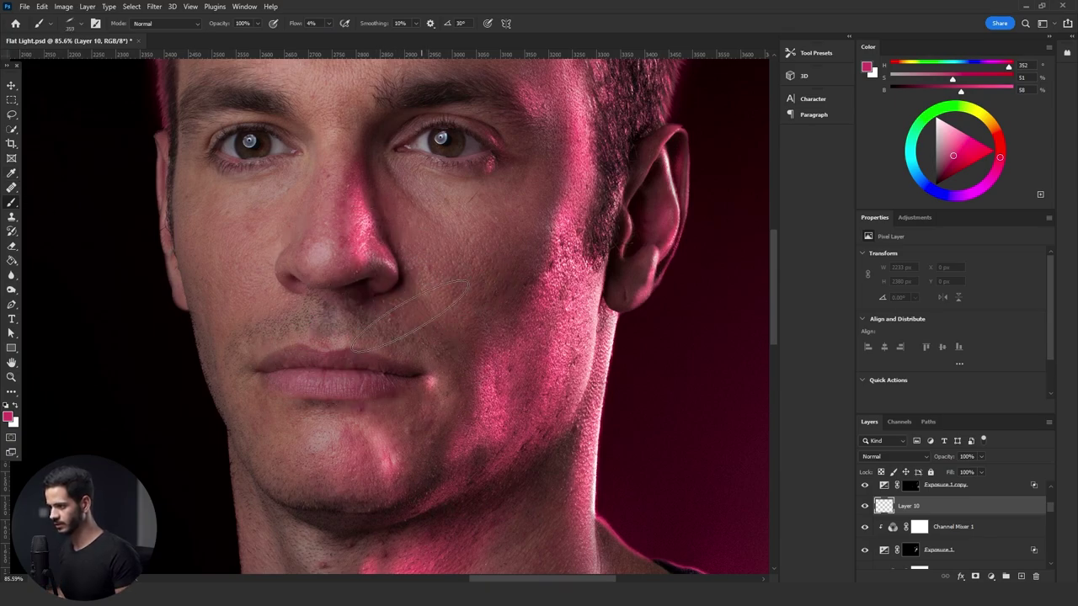
pyautogui.hotkey('shift', 'Left')
pyautogui.hotkey('shift', 'Left')
pyautogui.hotkey('shift', 'Left')
pyautogui.moveTo(439, 339); pyautogui.dragTo(393, 337)
pyautogui.click(74, 26)
pyautogui.moveTo(46, 70); pyautogui.dragTo(37, 57)
pyautogui.click(458, 270)
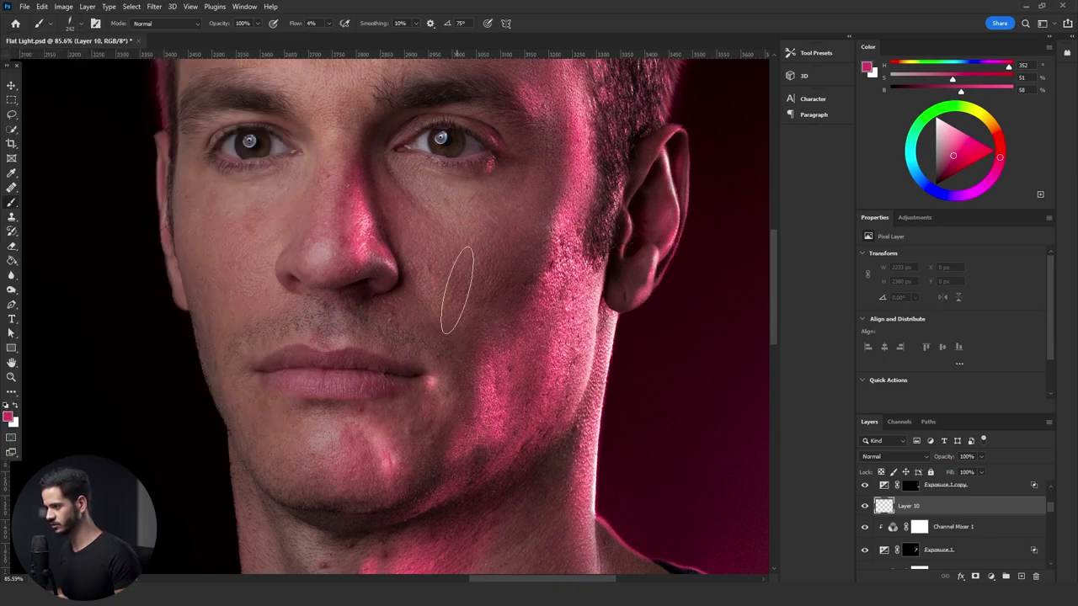
# - Paint soft pink highlights along the right portrait's cheek and jaw, with the brush at 45° and the colour's brightness raised to 69%
pyautogui.moveTo(458, 301)
pyautogui.mouseDown()
pyautogui.moveTo(480, 300)
pyautogui.moveTo(474, 312)
pyautogui.mouseUp()
pyautogui.hotkey('shift', 'Right')
pyautogui.hotkey('shift', 'Right')
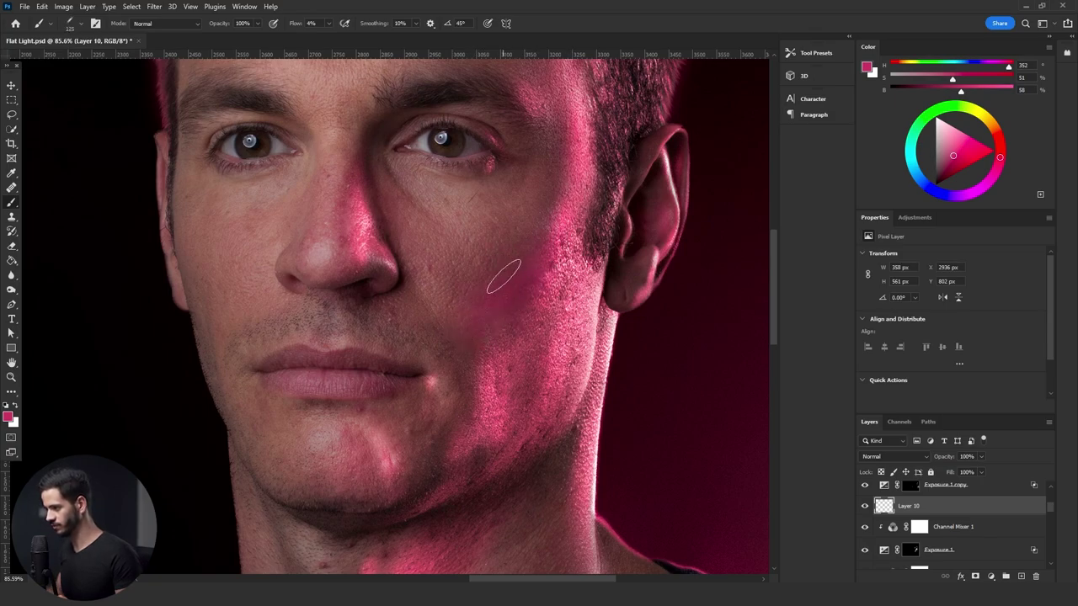
pyautogui.moveTo(961, 91); pyautogui.dragTo(974, 91)
pyautogui.moveTo(517, 327)
pyautogui.mouseDown()
pyautogui.moveTo(547, 263)
pyautogui.moveTo(539, 277)
pyautogui.mouseUp()
pyautogui.moveTo(505, 446)
pyautogui.mouseDown()
pyautogui.moveTo(553, 423)
pyautogui.moveTo(548, 416)
pyautogui.mouseUp()
pyautogui.moveTo(529, 457)
pyautogui.mouseDown()
pyautogui.moveTo(453, 483)
pyautogui.moveTo(508, 411)
pyautogui.moveTo(496, 453)
pyautogui.moveTo(460, 473)
pyautogui.moveTo(542, 415)
pyautogui.mouseUp()
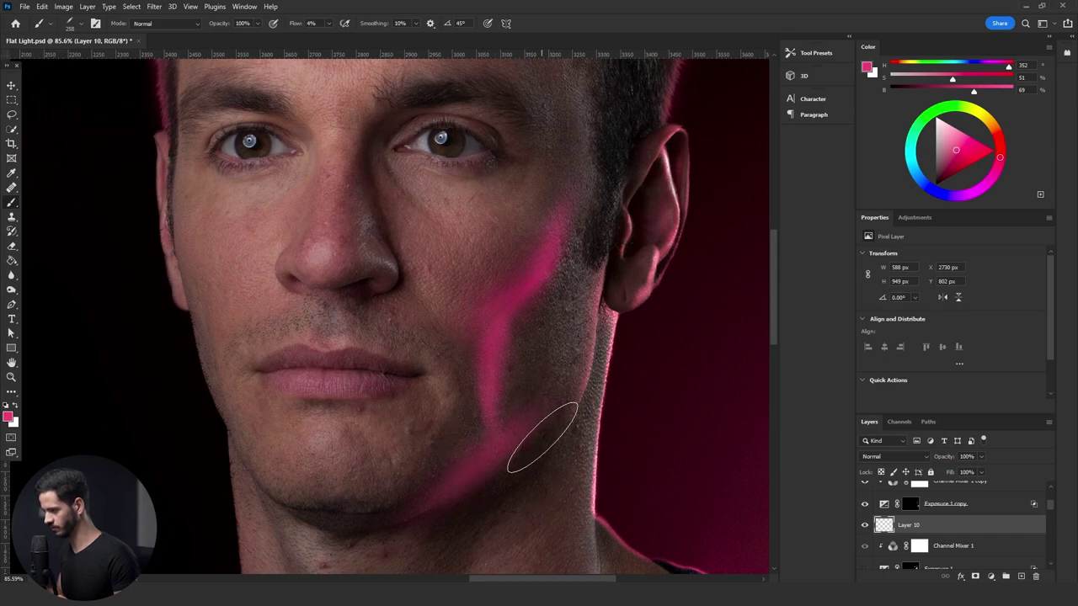
# - Turn the painted pink highlights white by raising their Lightness to the maximum with Hue/Saturation
pyautogui.scroll(-5, 698, 380)
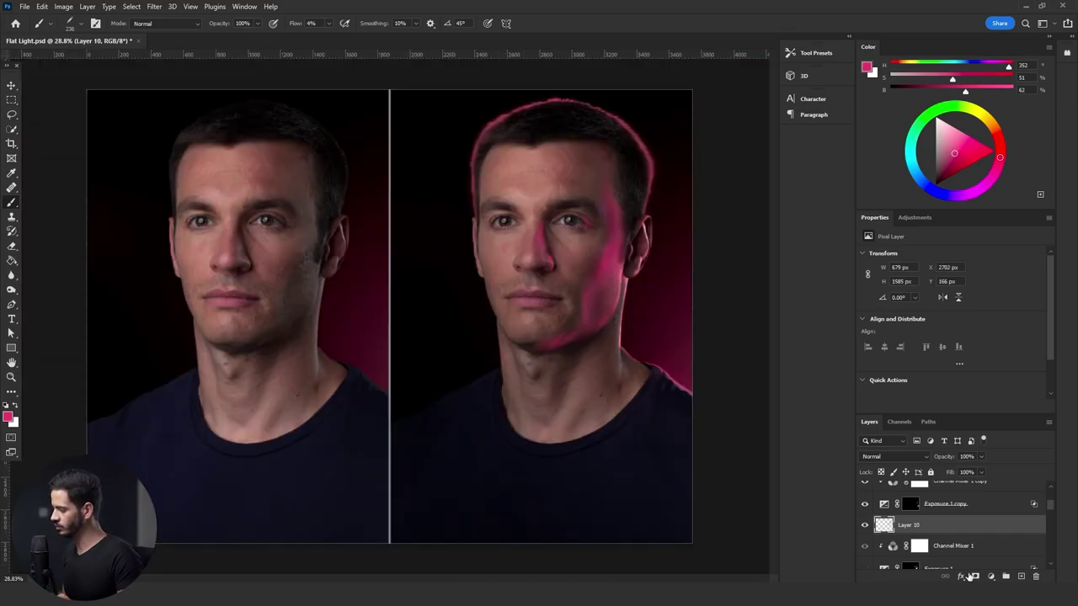
pyautogui.hotkey('ctrl', 'u')
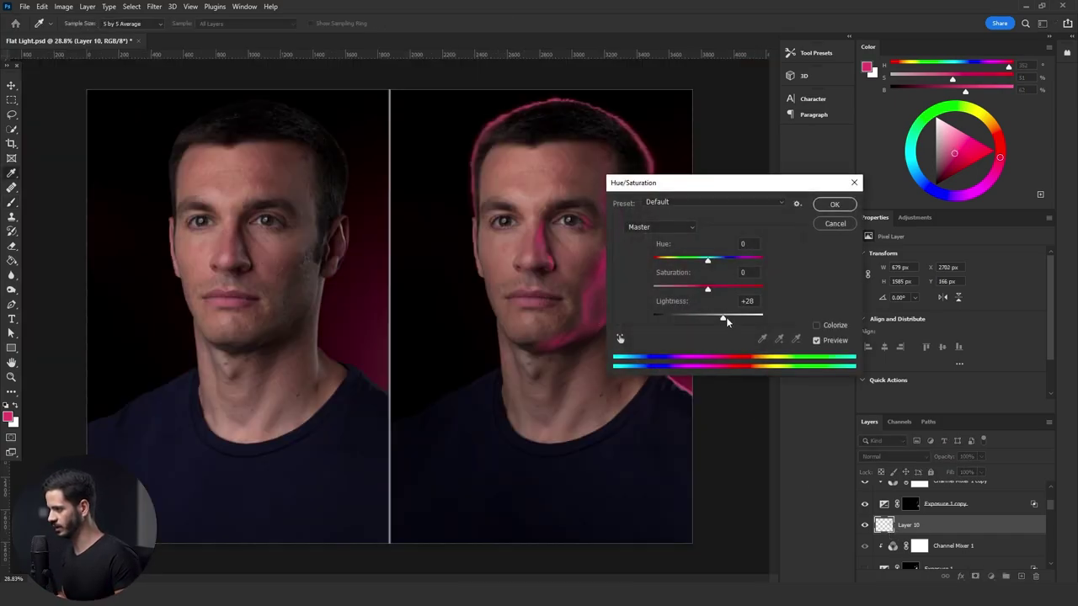
pyautogui.moveTo(707, 316); pyautogui.dragTo(763, 317)
pyautogui.click(832, 204)
# - Add a black-filled layer below the white highlights and merge it with the highlight layer
pyautogui.click(950, 547)
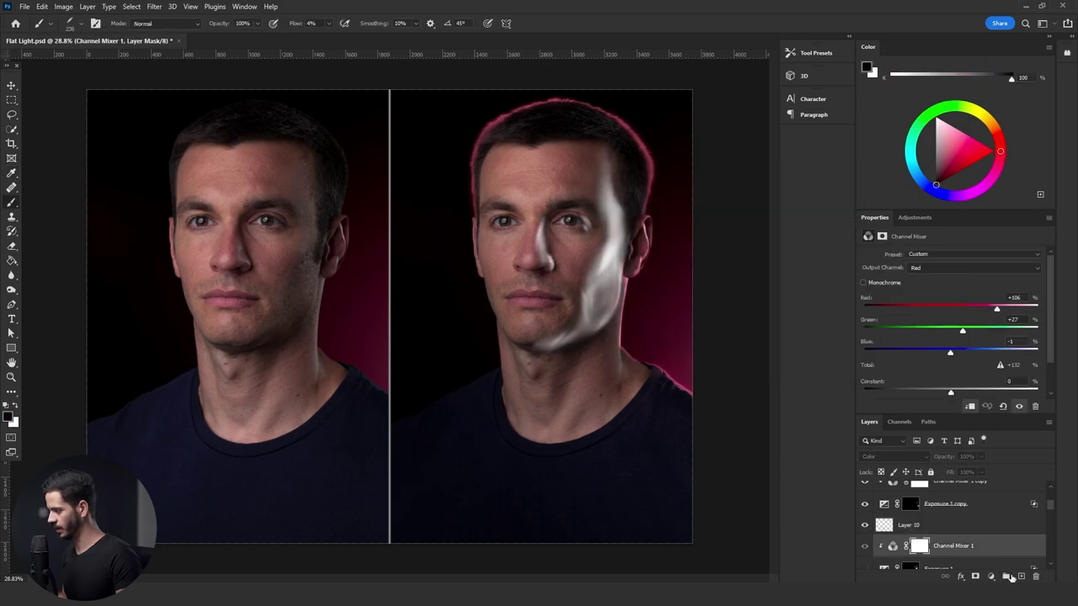
pyautogui.click(1006, 576)
pyautogui.hotkey('shift', 'F5')
pyautogui.click(574, 286)
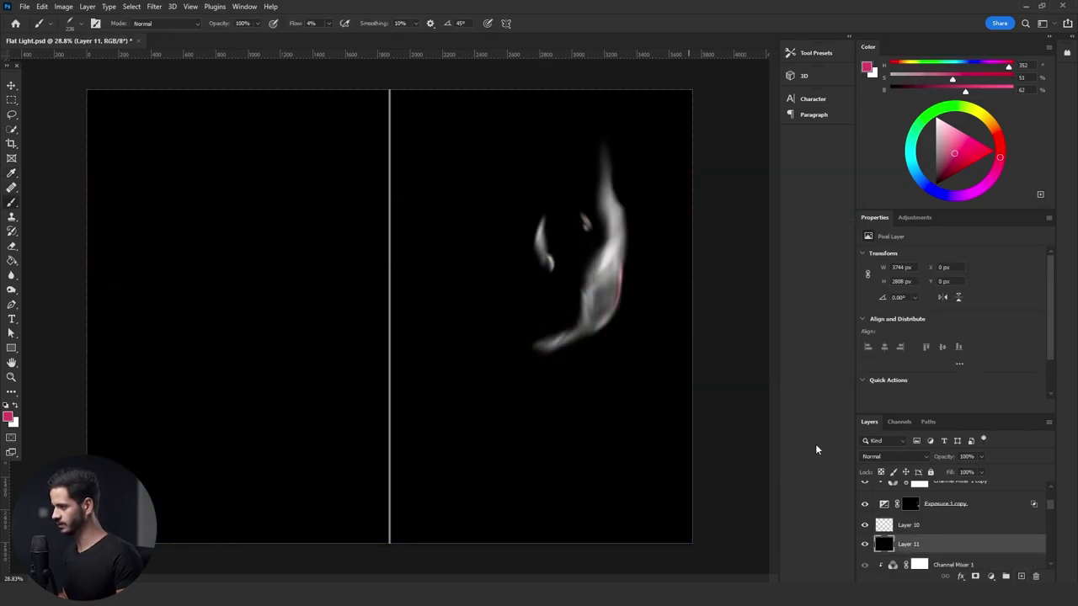
pyautogui.keyDown('shift'); pyautogui.click(920, 527); pyautogui.keyUp('shift')
pyautogui.hotkey('ctrl', 'e')
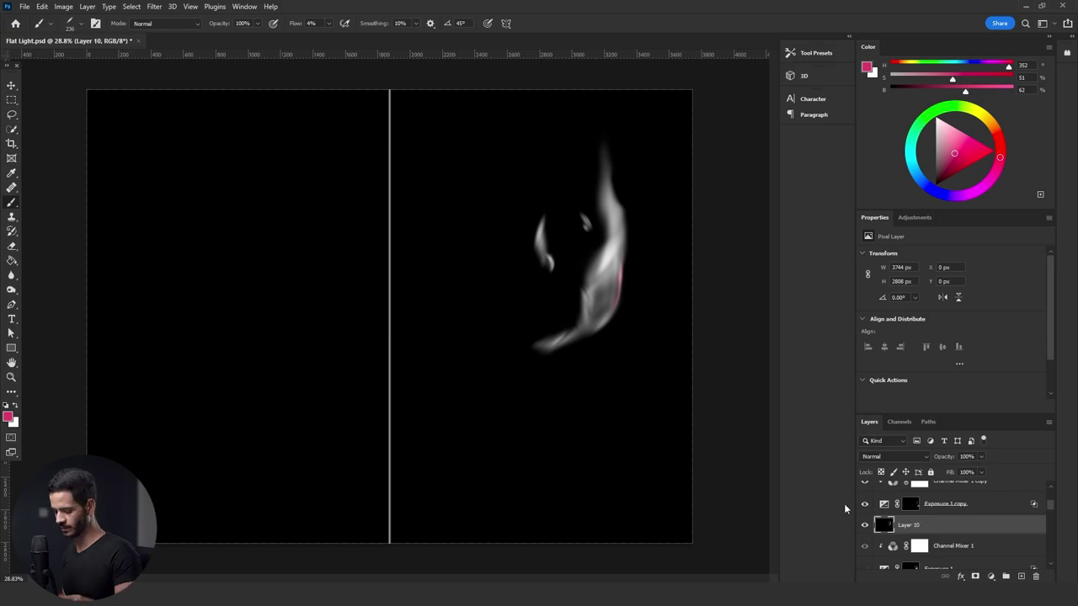
# - Set the merged highlight layer's Saturation to -100 with Hue/Saturation
pyautogui.hotkey('ctrl', 'u')
pyautogui.moveTo(707, 288); pyautogui.dragTo(653, 288)
pyautogui.moveTo(721, 180); pyautogui.dragTo(848, 196)
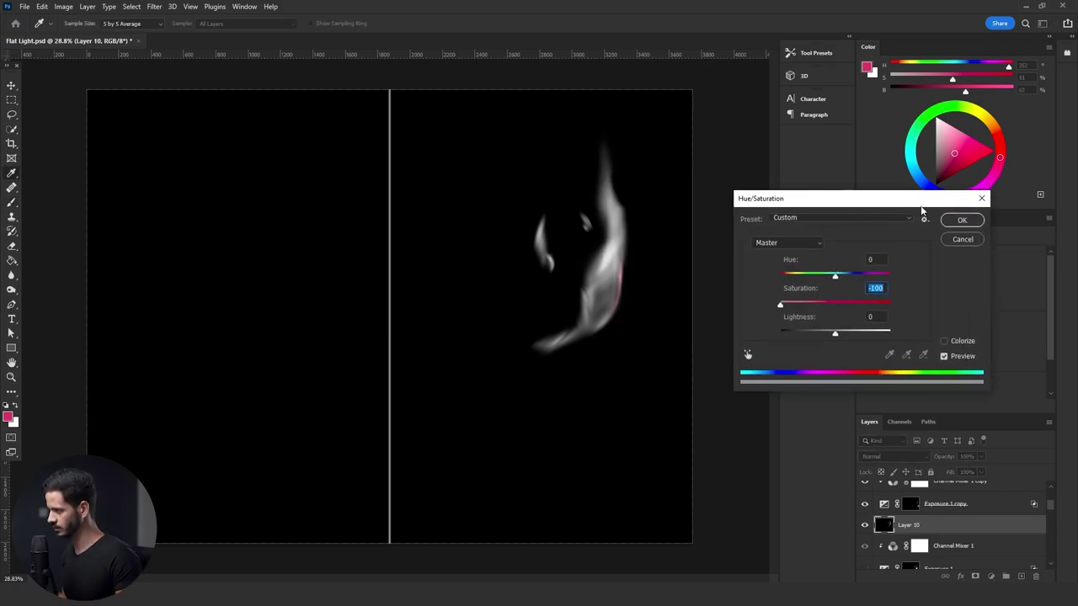
pyautogui.click(962, 219)
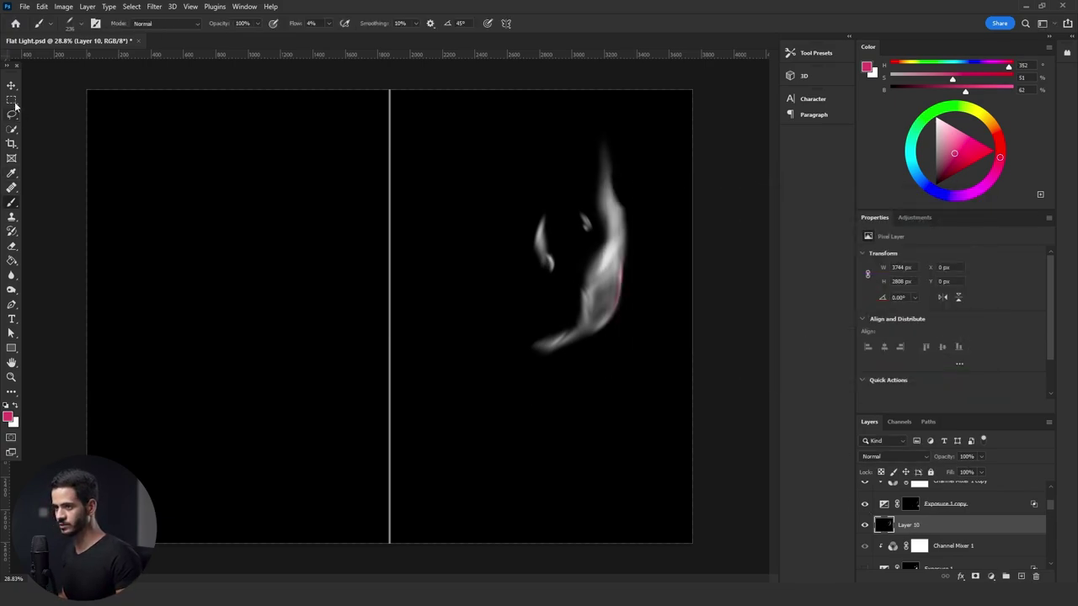
# - Hide the merged highlight layer and add an Exposure adjustment above Channel Mixer 1, using the black-and-white highlights as its mask
pyautogui.press('m')
pyautogui.hotkey('ctrl', 'a')
pyautogui.click(864, 524)
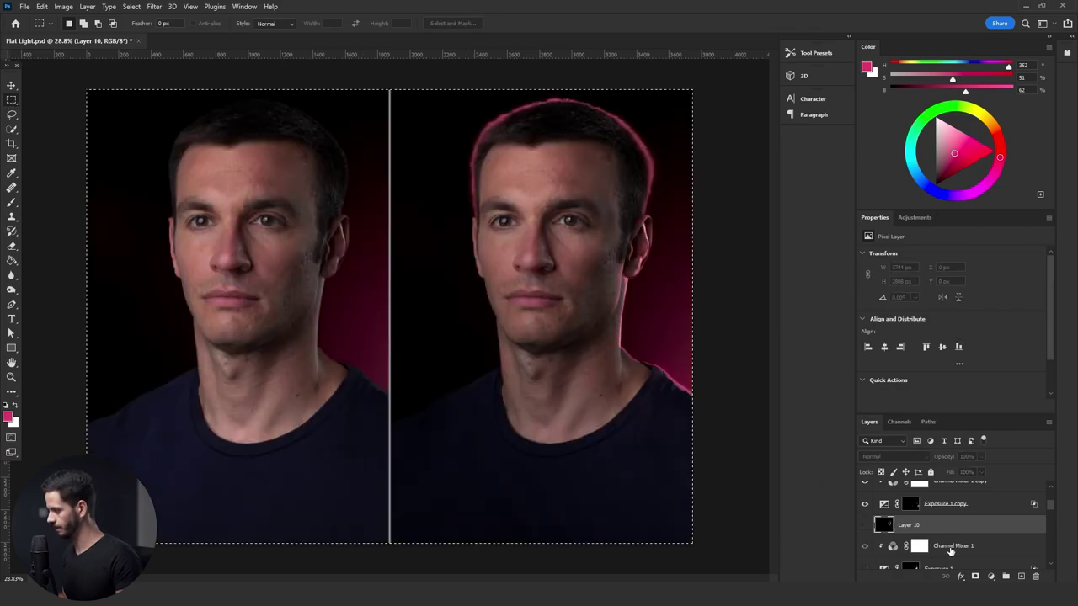
pyautogui.click(918, 546)
pyautogui.click(990, 576)
pyautogui.click(1010, 441)
pyautogui.hotkey('ctrl', 'i')
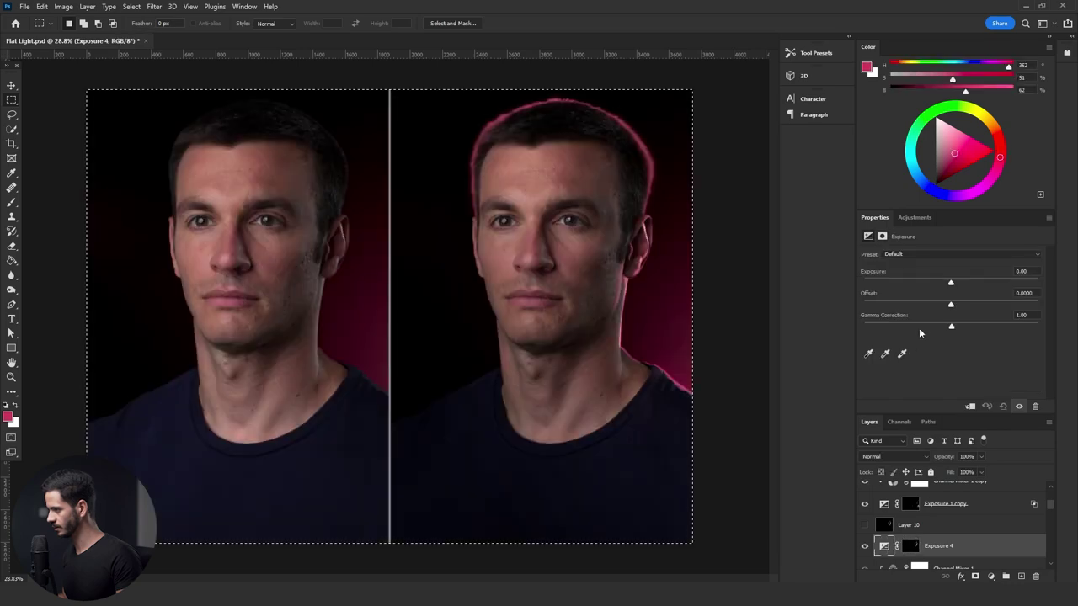
# - Set the masked adjustment's Exposure to +3.48 and clear the canvas selection
pyautogui.moveTo(951, 282); pyautogui.dragTo(997, 284)
pyautogui.hotkey('ctrl', 'd')
pyautogui.click(12, 113)
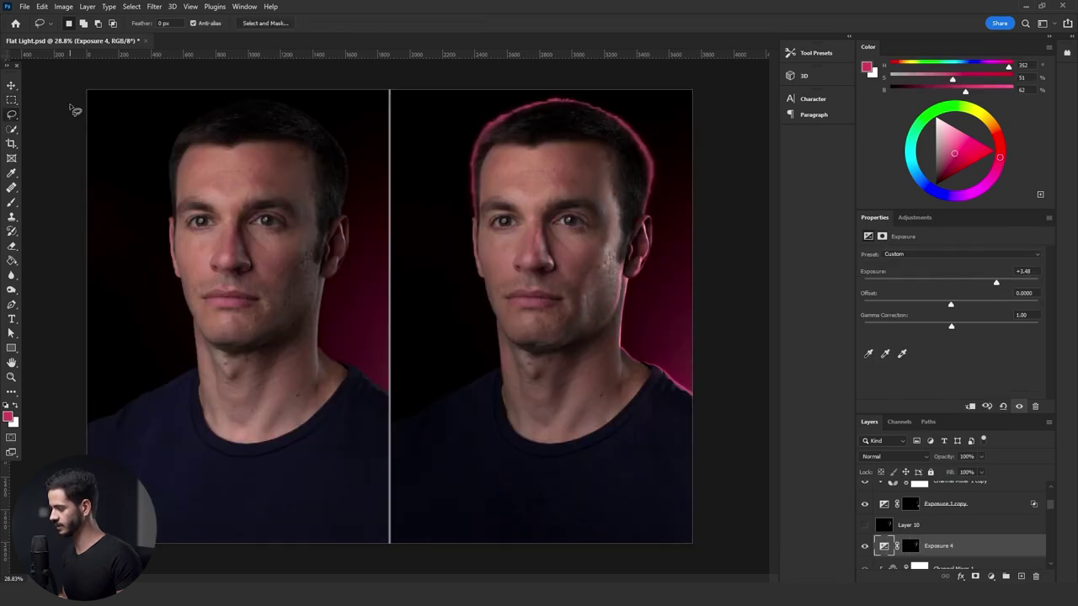
# - Add a Channel Mixer adjustment above Exposure 4, clip it to that layer, and set its blend mode to Color
pyautogui.click(997, 578)
pyautogui.click(950, 550)
pyautogui.keyDown('alt'); pyautogui.click(946, 552); pyautogui.keyUp('alt')
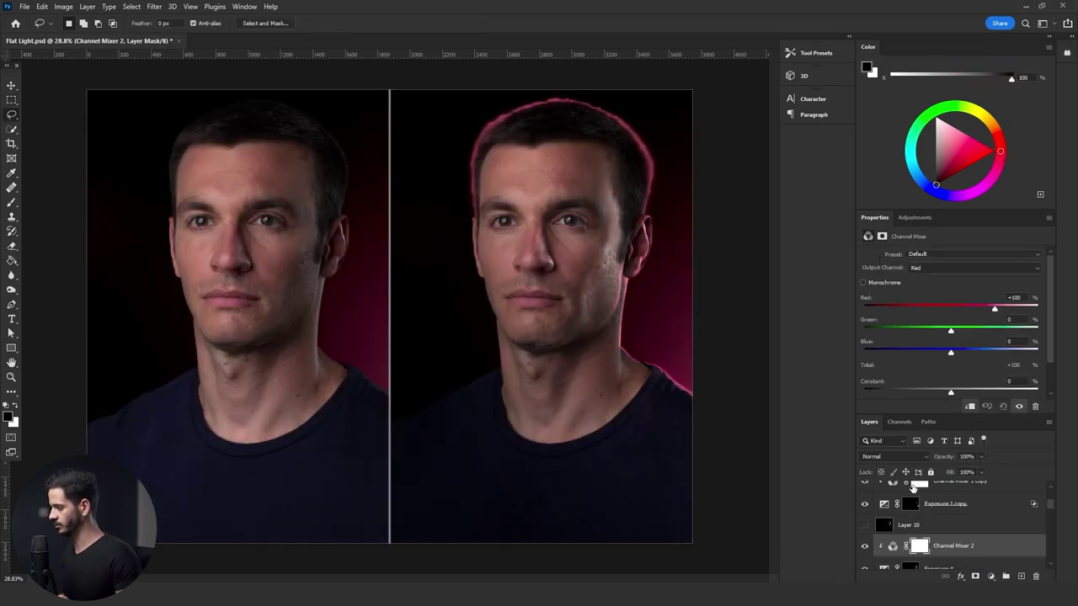
pyautogui.click(892, 456)
pyautogui.click(880, 566)
# - Tint the highlights pink in Channel Mixer 2: Red output Red +133 and Green +12, Green output Green and Blue output Blue about +66
pyautogui.moveTo(997, 310); pyautogui.dragTo(1009, 309)
pyautogui.moveTo(951, 330); pyautogui.dragTo(956, 330)
pyautogui.click(943, 269)
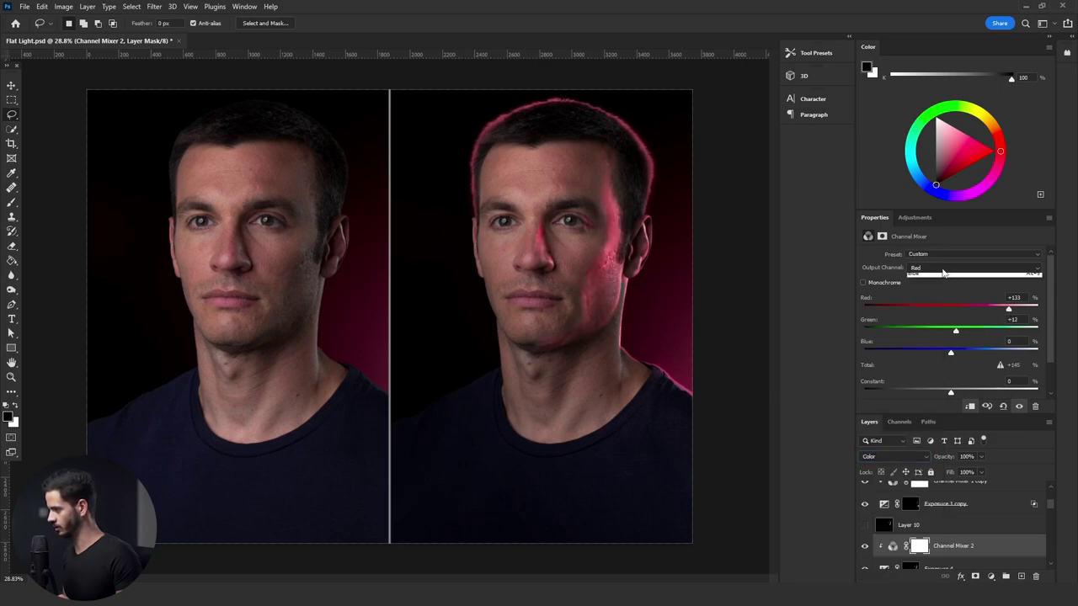
pyautogui.click(948, 287)
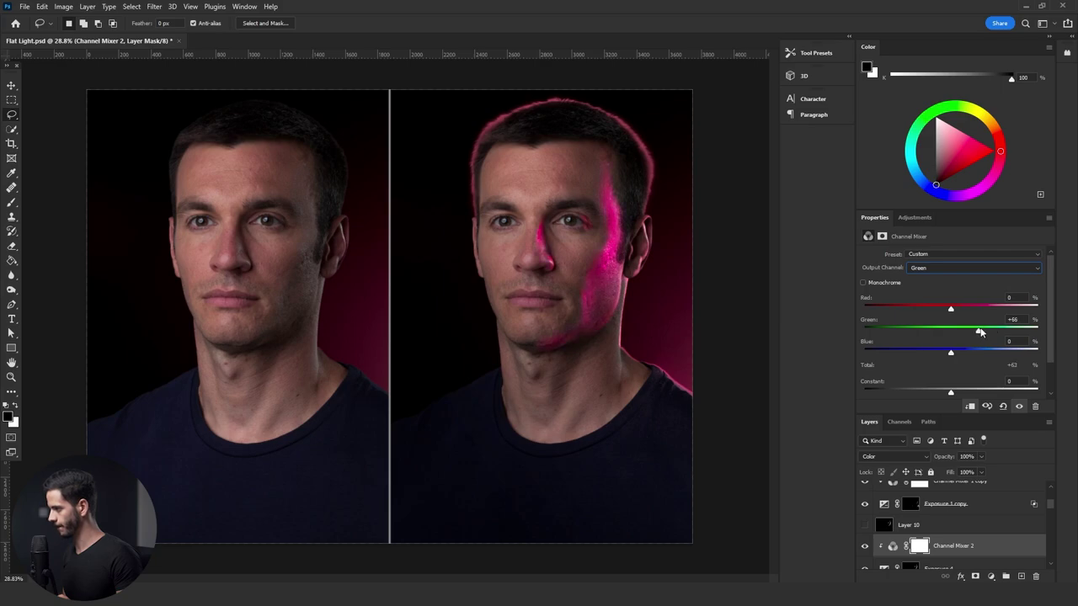
pyautogui.click(951, 268)
pyautogui.click(952, 296)
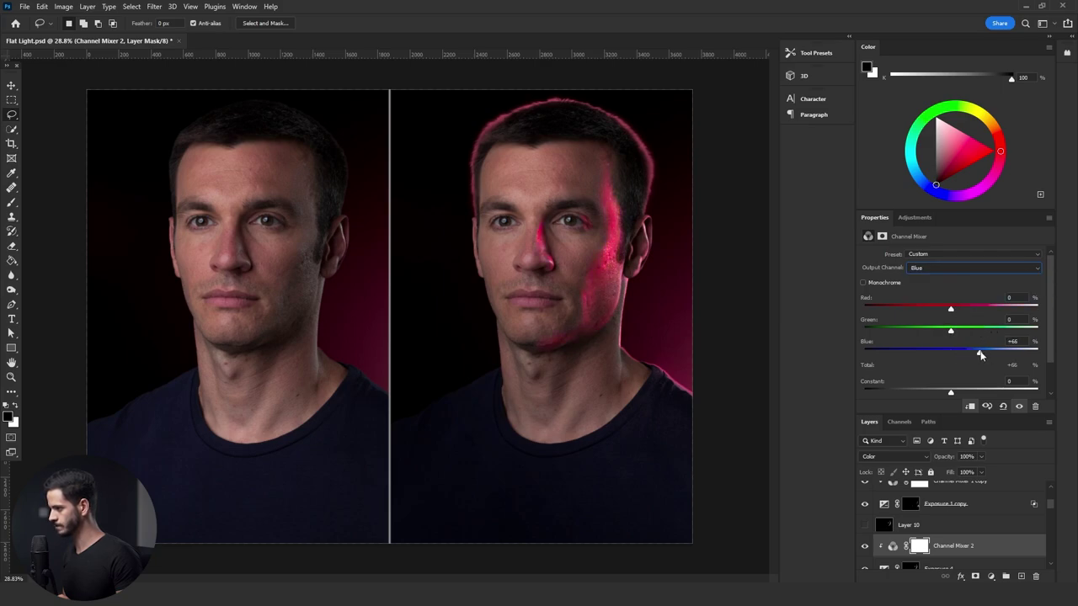
# - Try underlying-layer Blend If ranges and different channels in Channel Mixer 2's blending options, and apply the settings
pyautogui.click(995, 545)
pyautogui.doubleClick(985, 536)
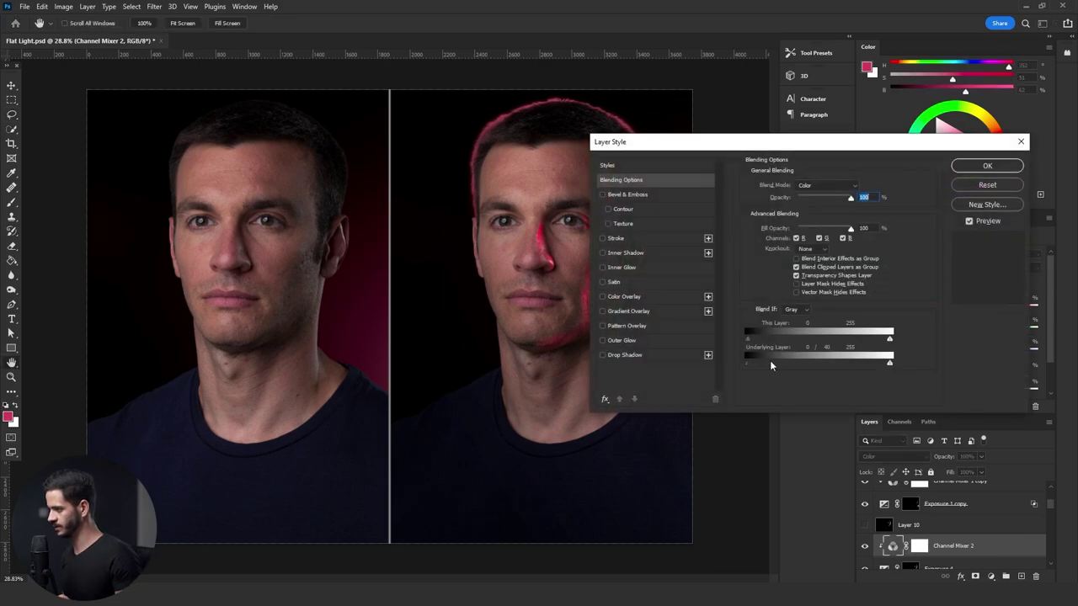
pyautogui.moveTo(788, 361); pyautogui.dragTo(780, 362)
pyautogui.moveTo(828, 140); pyautogui.dragTo(902, 141)
pyautogui.moveTo(891, 362); pyautogui.dragTo(777, 360)
pyautogui.click(868, 311)
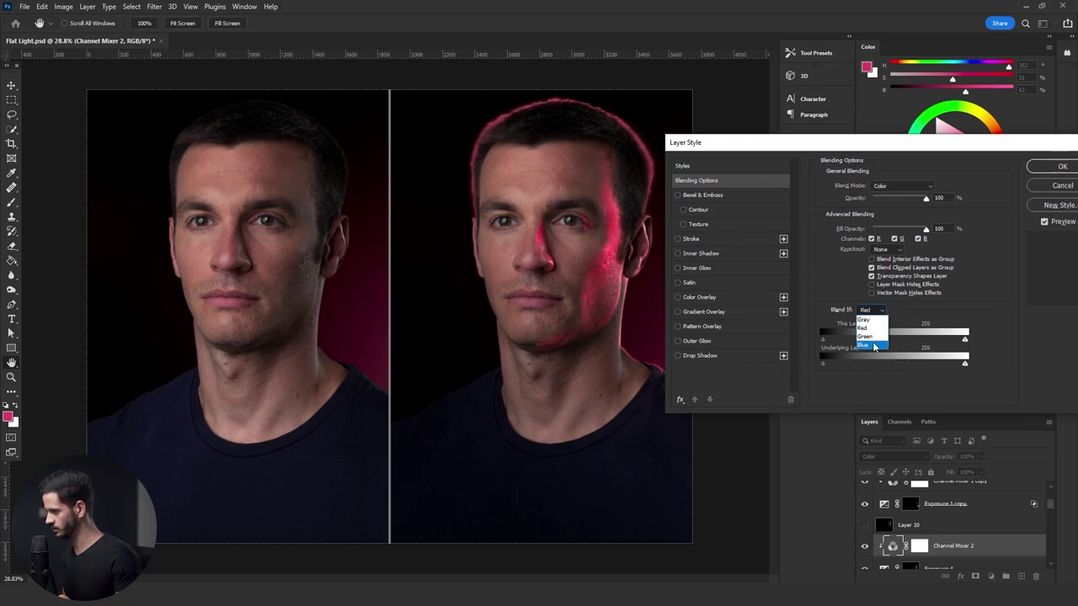
pyautogui.click(873, 349)
pyautogui.click(1059, 167)
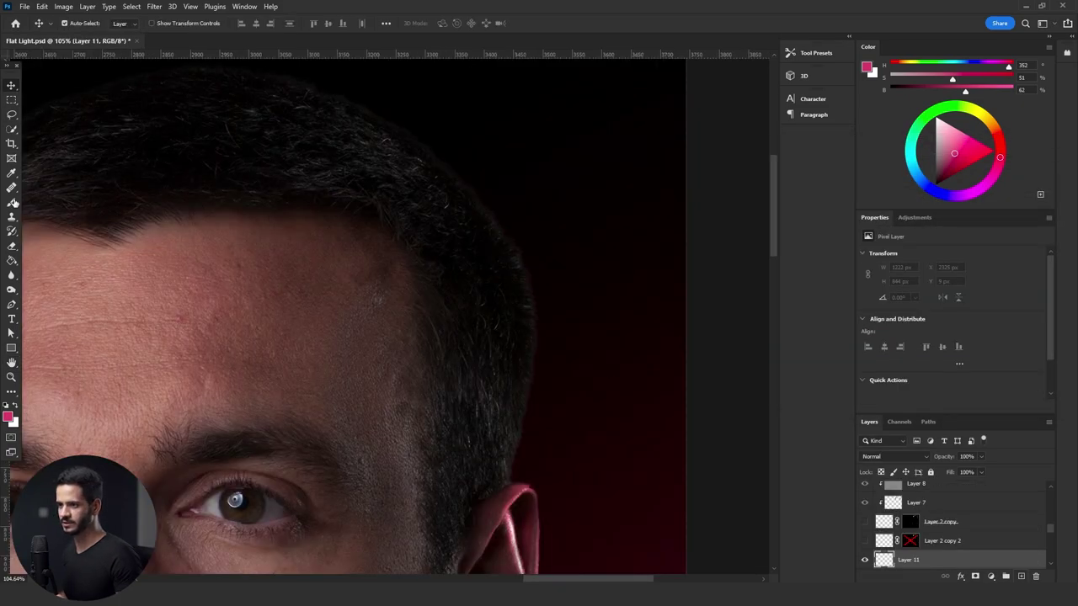
# - Activate the Brush tool with its thin, angled soft tip and open the Brush Settings beside the head
pyautogui.rightClick(14, 203)
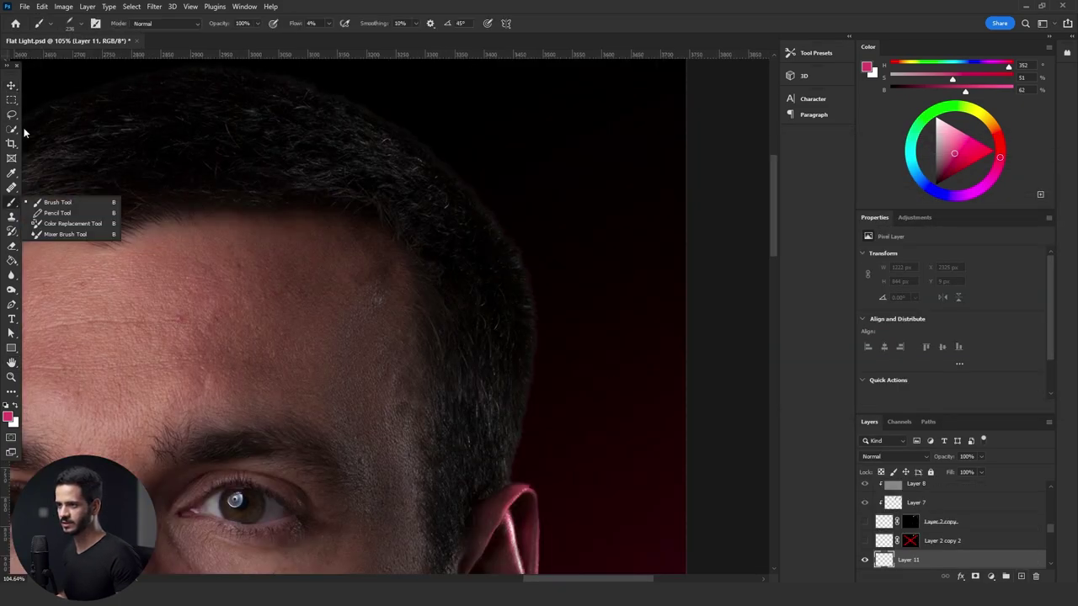
pyautogui.click(68, 199)
pyautogui.click(40, 23)
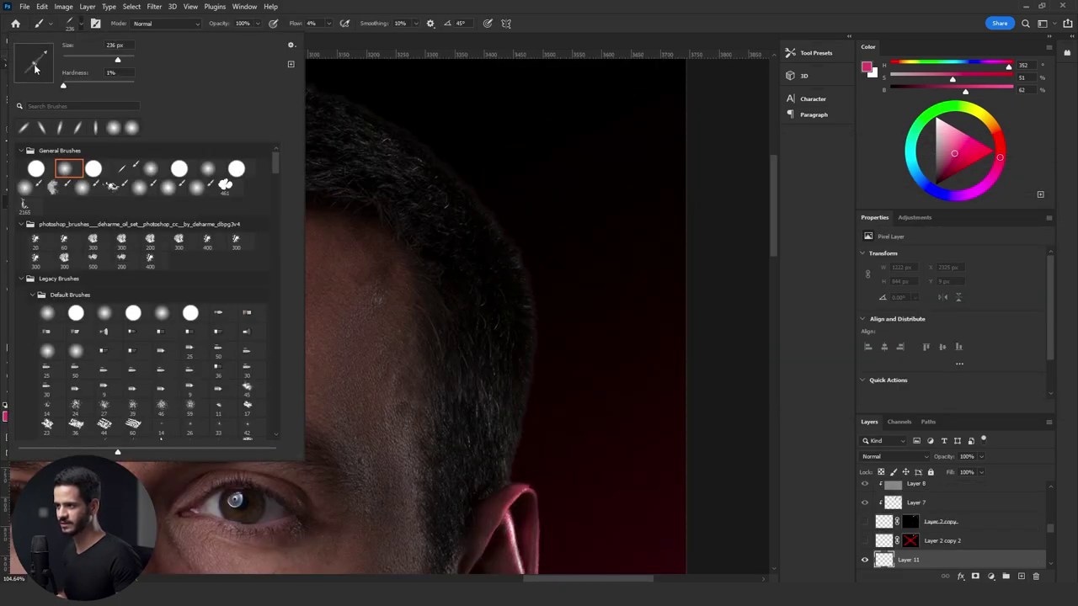
pyautogui.click(425, 305)
pyautogui.press('F5')
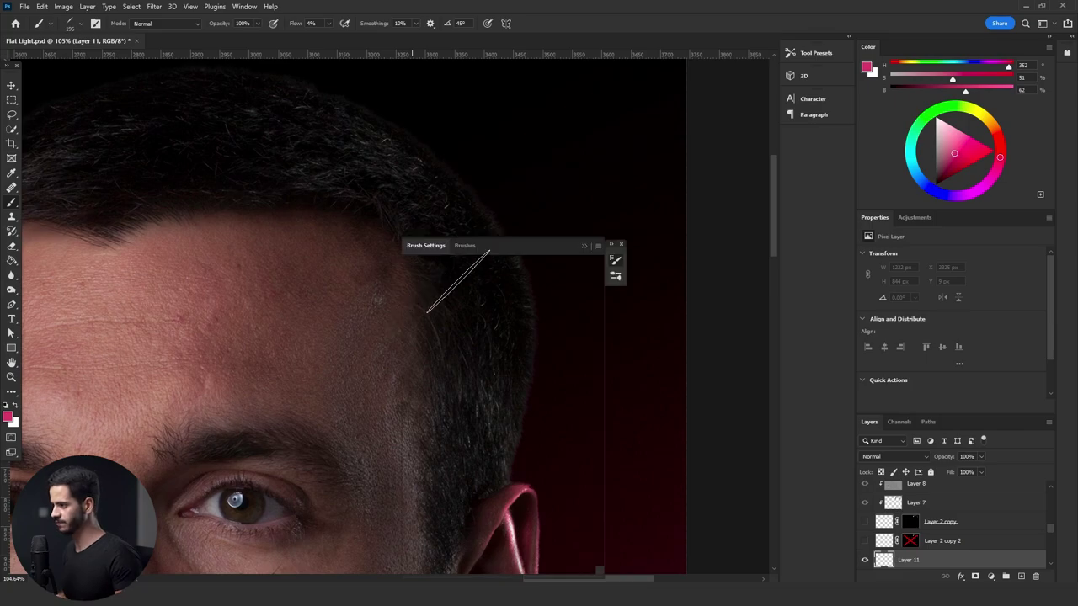
pyautogui.moveTo(528, 248); pyautogui.dragTo(678, 174)
# - Set the brush's Shape Dynamics to 100% Size Jitter with a slight Angle Jitter for varied hair strands
pyautogui.click(596, 224)
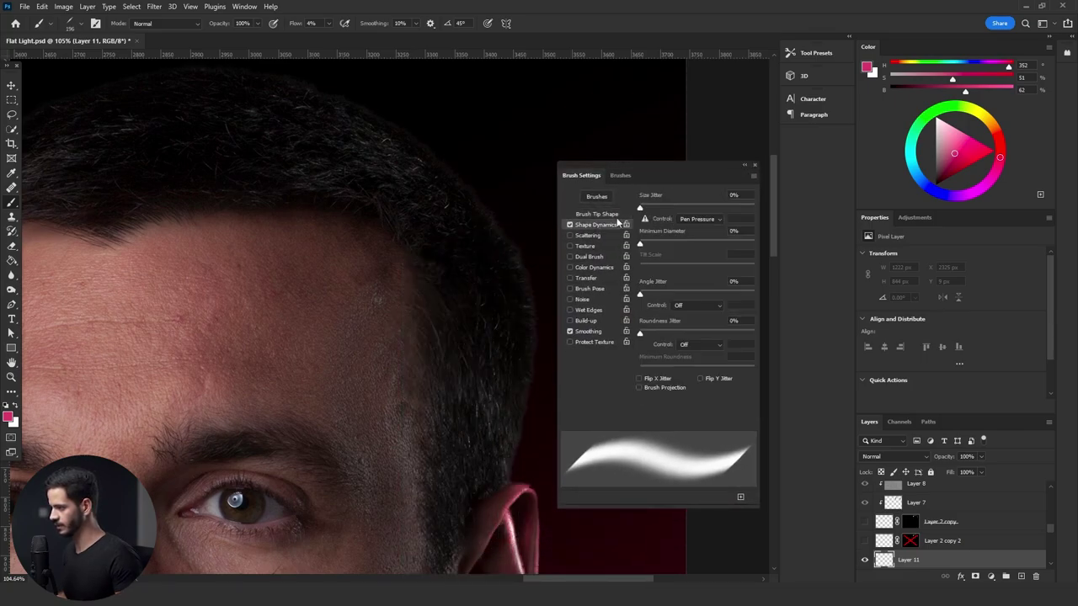
pyautogui.moveTo(647, 206); pyautogui.dragTo(757, 212)
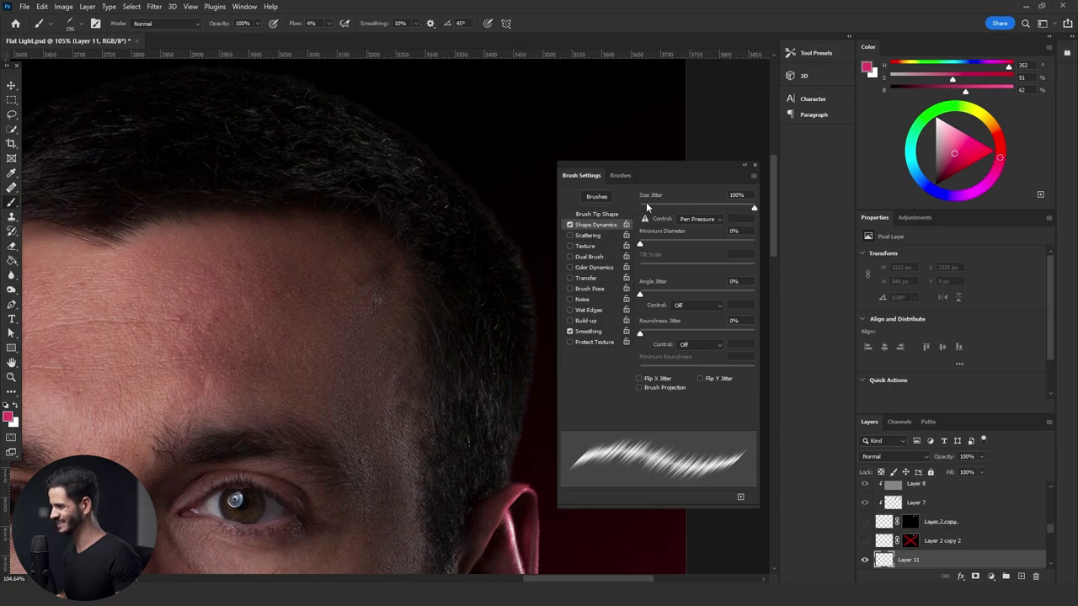
pyautogui.moveTo(643, 296)
pyautogui.mouseDown()
pyautogui.moveTo(655, 296)
pyautogui.moveTo(645, 296)
pyautogui.mouseUp()
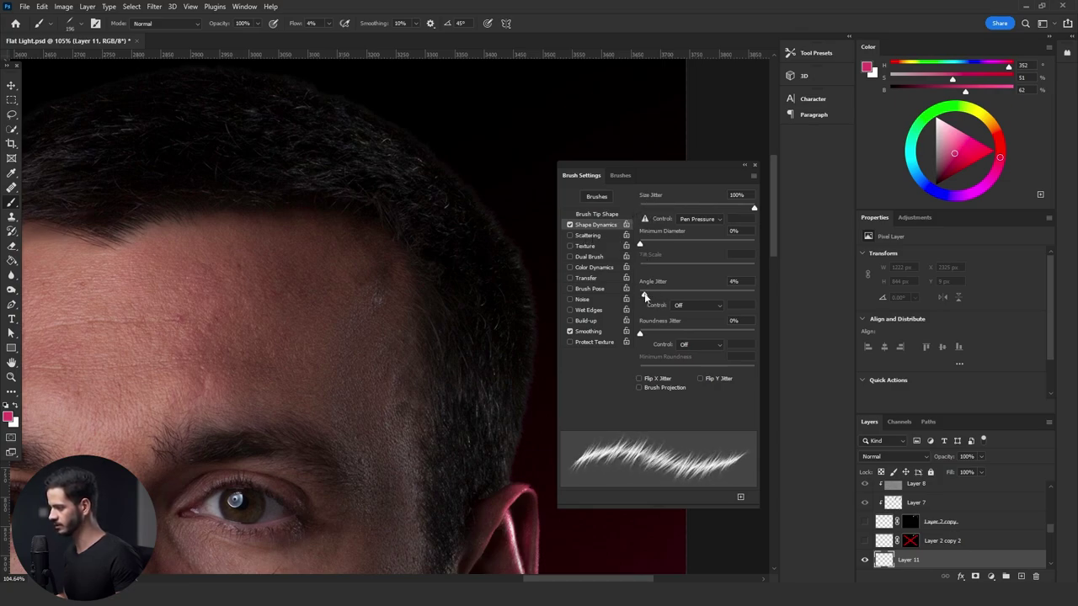
# - Enable Scattering at about 39% and Transfer with a raised Flow Jitter for the hair brush
pyautogui.click(590, 235)
pyautogui.moveTo(644, 210); pyautogui.dragTo(655, 195)
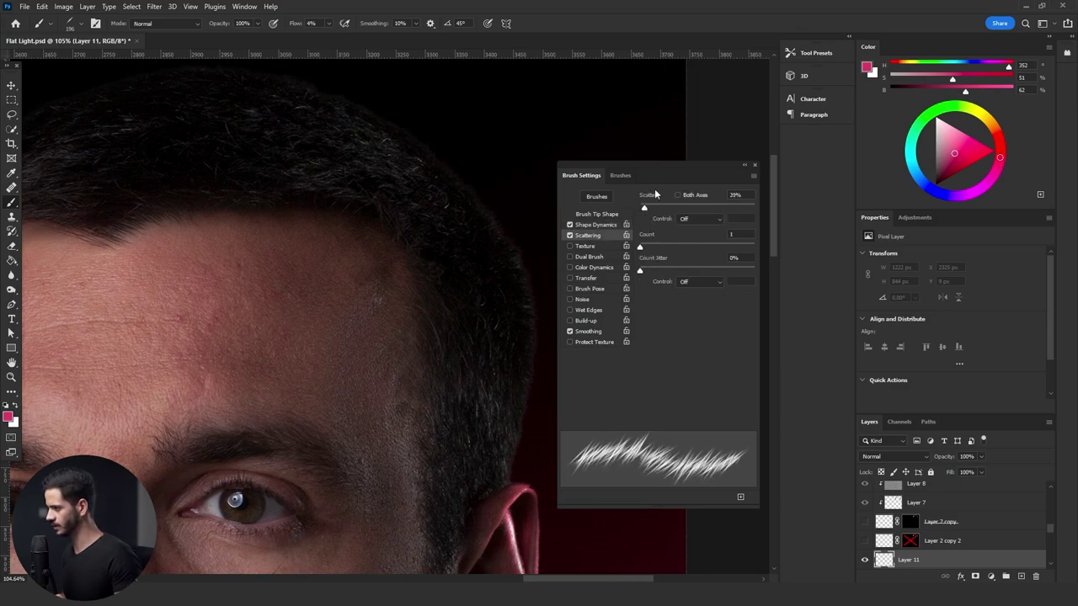
pyautogui.click(587, 278)
pyautogui.moveTo(665, 262); pyautogui.dragTo(744, 260)
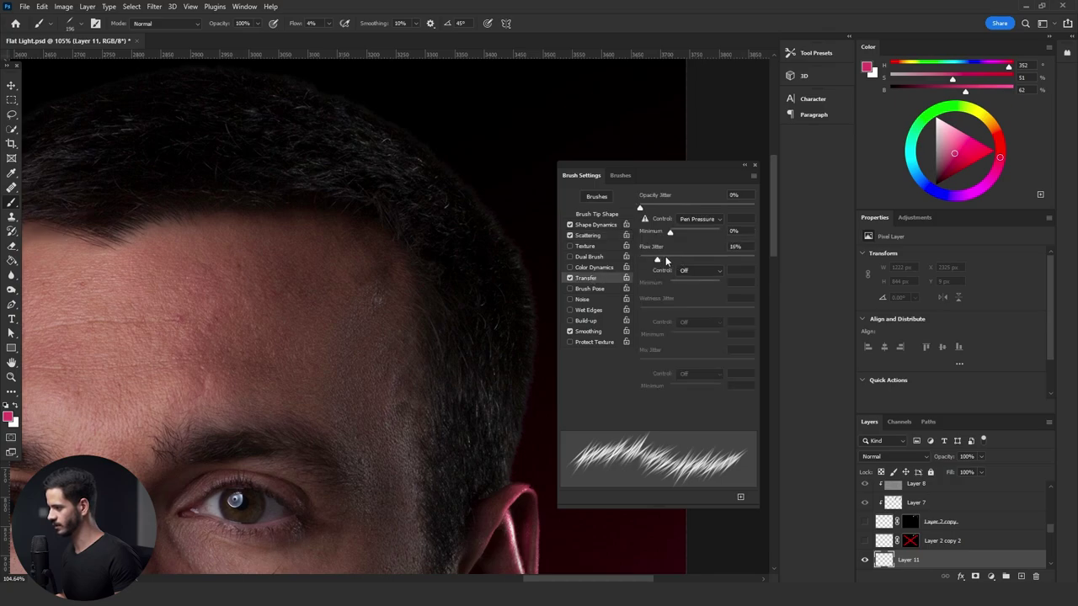
pyautogui.click(744, 166)
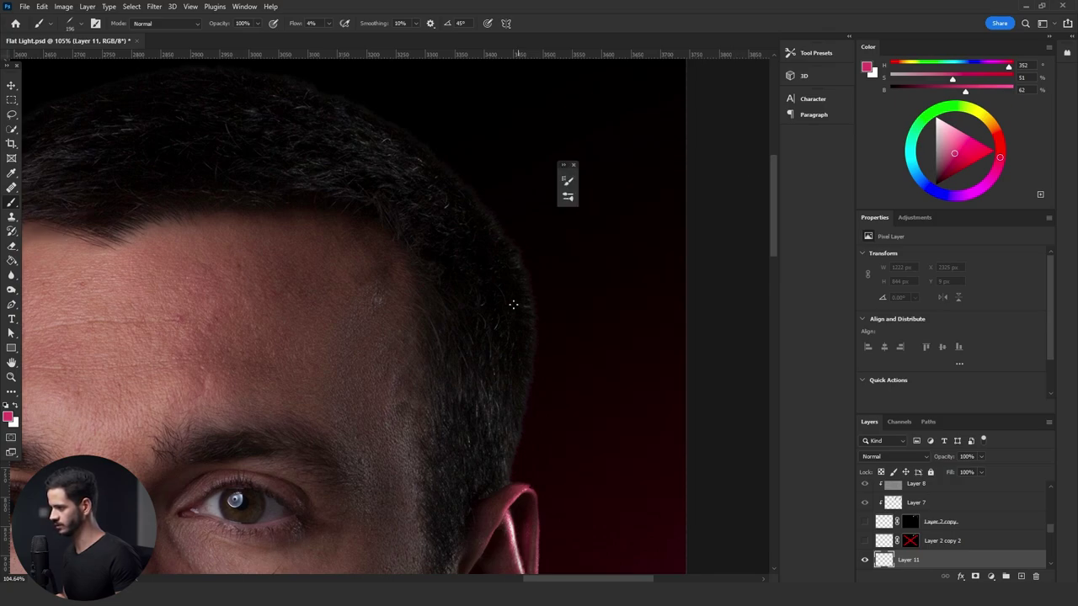
# - Paint a pink hair rim light on Layer 11 from above the ear toward the crown, rotating the brush angle to follow the contour
pyautogui.moveTo(553, 311)
pyautogui.mouseDown()
pyautogui.moveTo(530, 323)
pyautogui.moveTo(538, 318)
pyautogui.moveTo(527, 412)
pyautogui.moveTo(516, 449)
pyautogui.moveTo(512, 433)
pyautogui.moveTo(505, 445)
pyautogui.mouseUp()
pyautogui.hotkey('shift', 'Right')
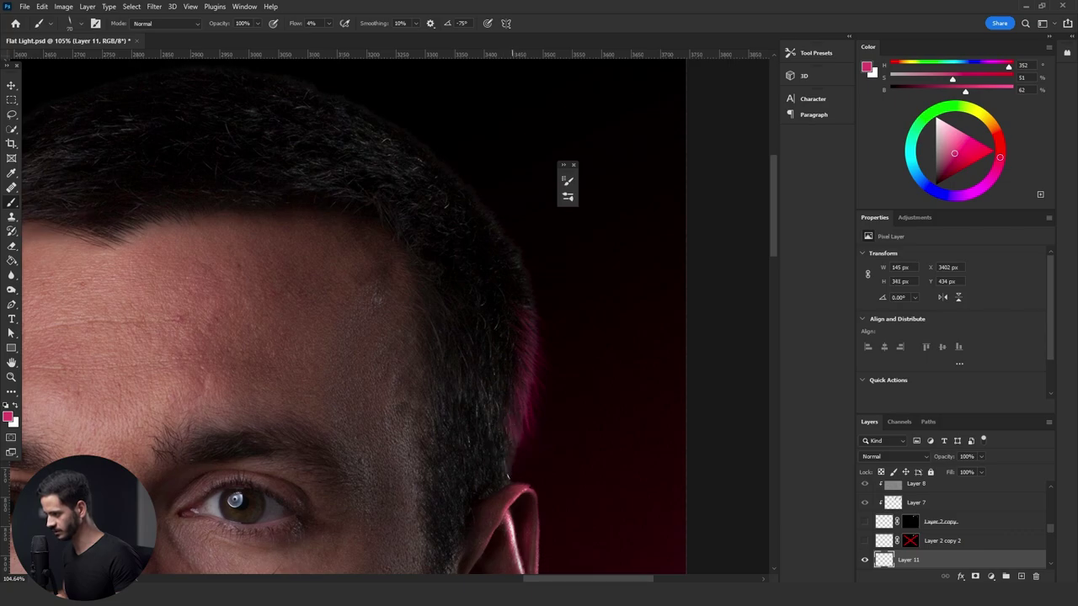
pyautogui.hotkey('shift', 'Left')
pyautogui.hotkey('shift', 'Left')
pyautogui.hotkey('shift', 'Left')
pyautogui.hotkey('shift', 'Left')
pyautogui.moveTo(535, 358); pyautogui.dragTo(469, 197)
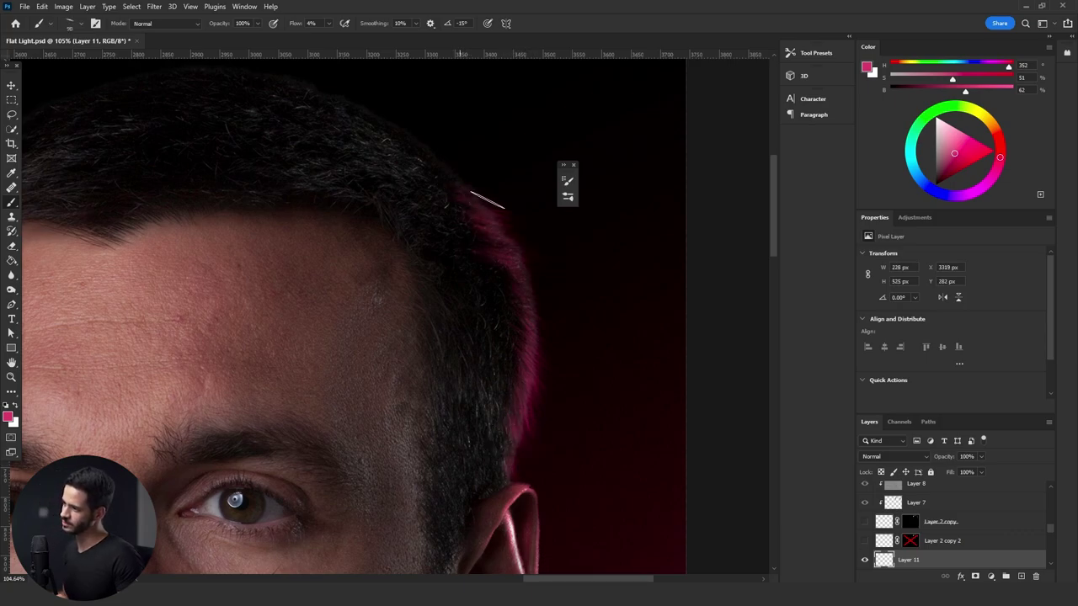
pyautogui.moveTo(415, 169); pyautogui.dragTo(425, 164)
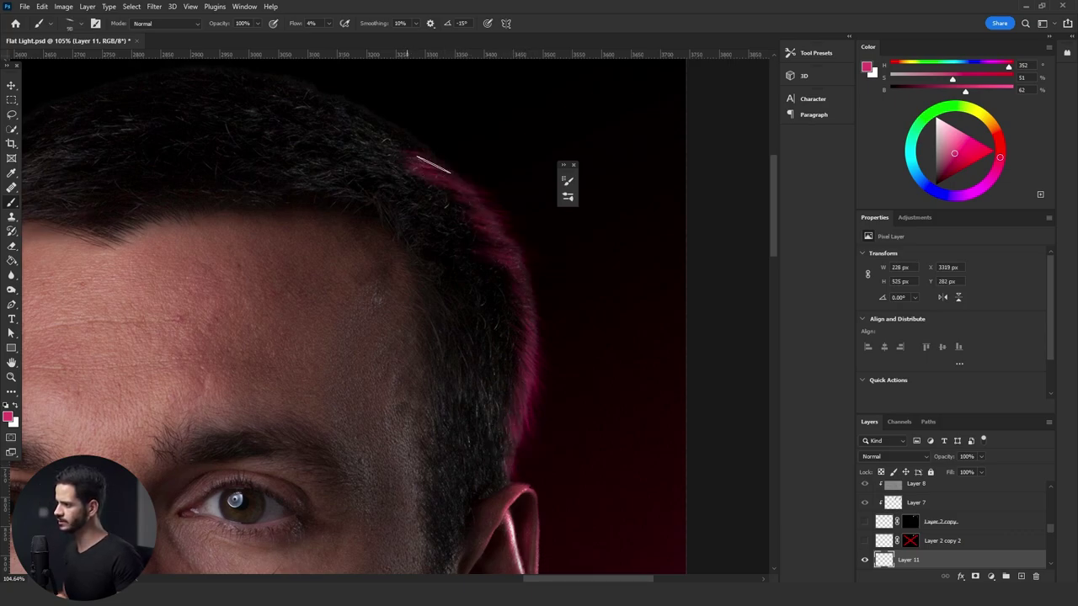
pyautogui.scroll(-4, 459, 171)
pyautogui.scroll(4, 513, 221)
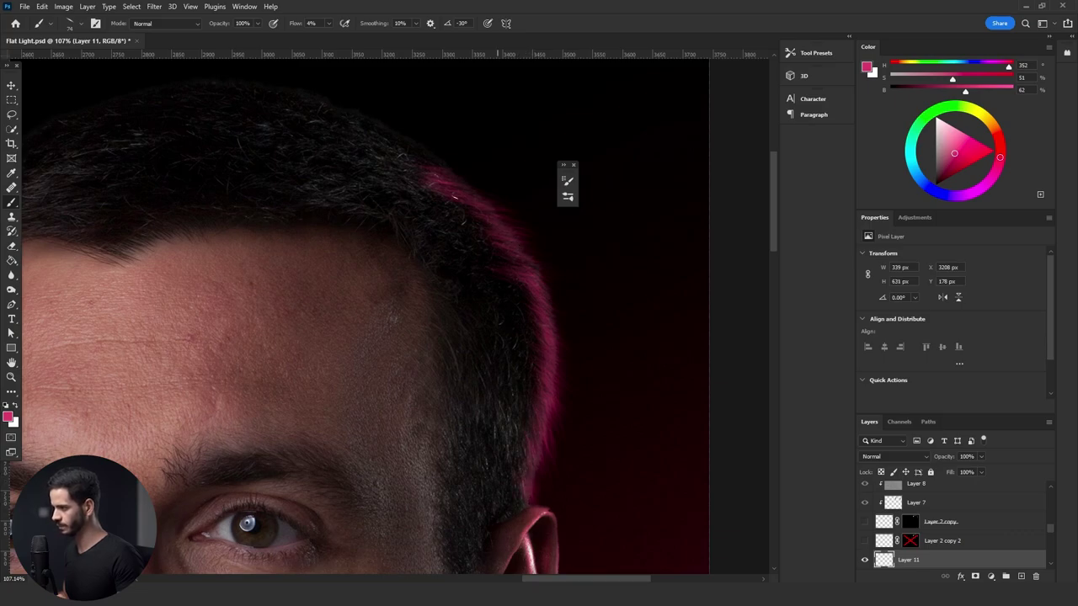
# - Hide the painted hair light on Layer 11 and show the Layer 2 copy rim light
pyautogui.scroll(-5, 455, 195)
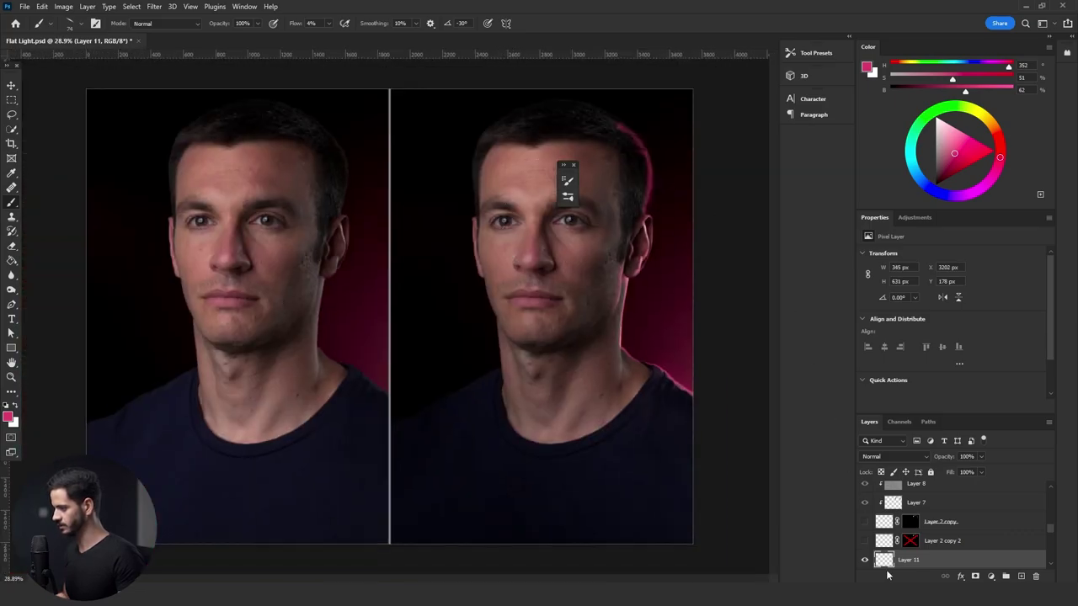
pyautogui.click(865, 560)
pyautogui.click(865, 521)
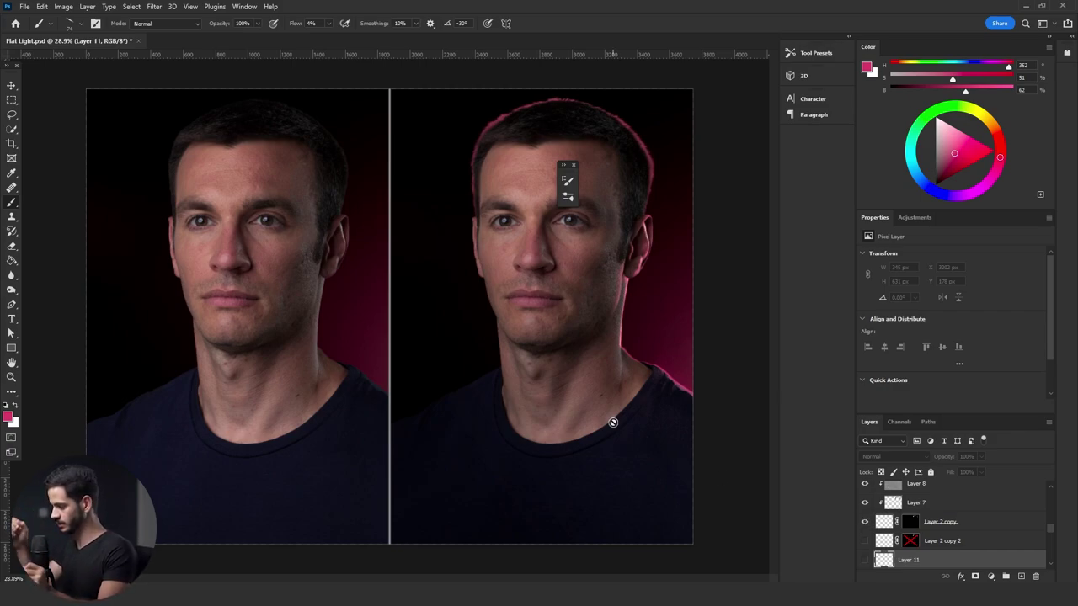
# - Switch the visibility of Layer 9 and Layer 5 in Group 1 to compare the pink light on the first portrait
pyautogui.scroll(6, 992, 534)
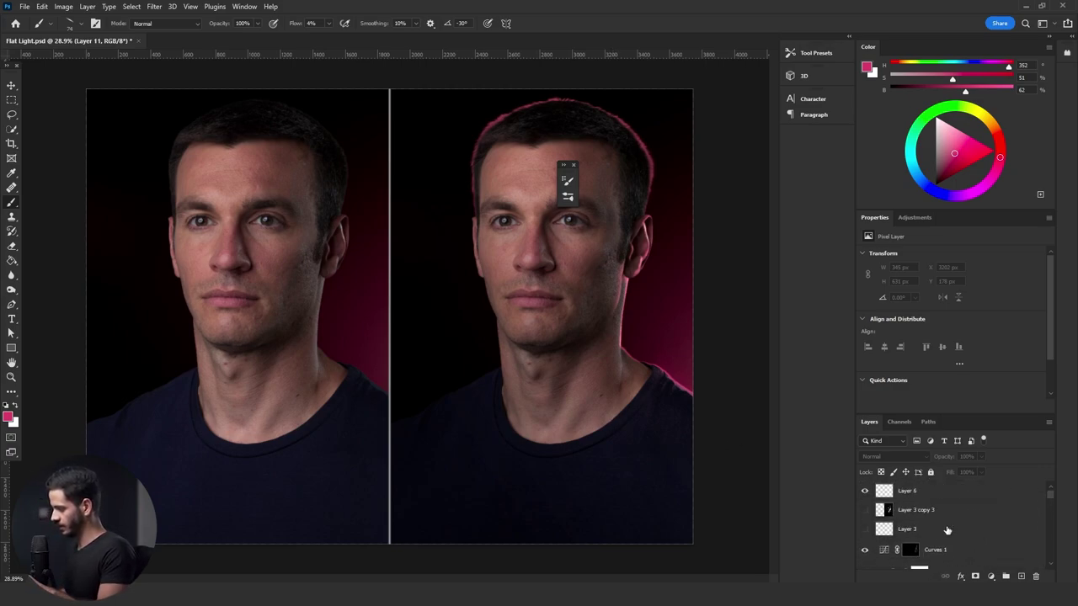
pyautogui.scroll(-5, 893, 529)
pyautogui.click(864, 549)
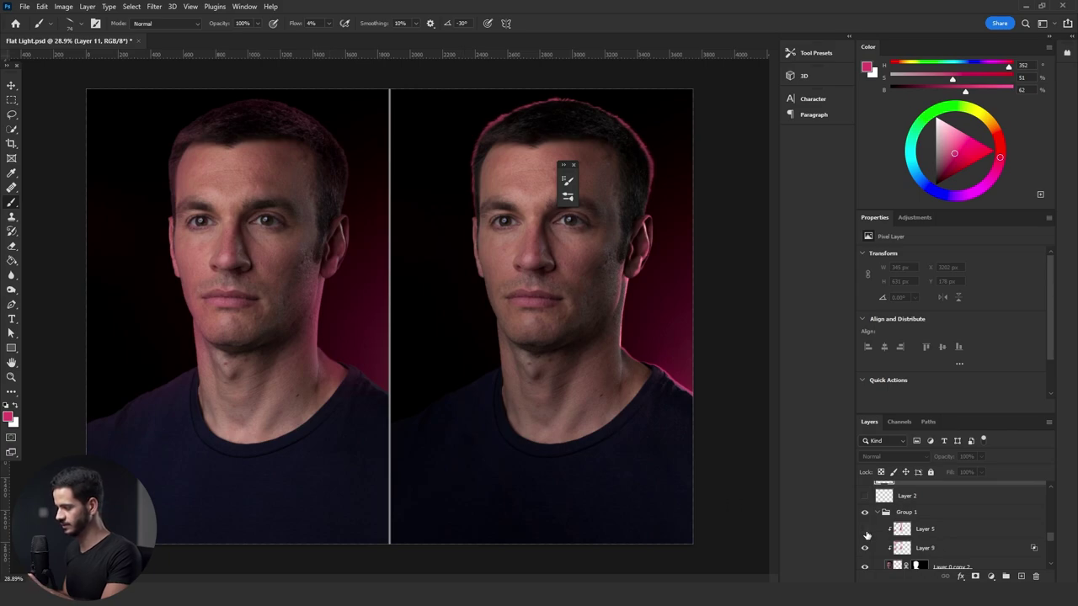
pyautogui.click(865, 529)
pyautogui.click(863, 547)
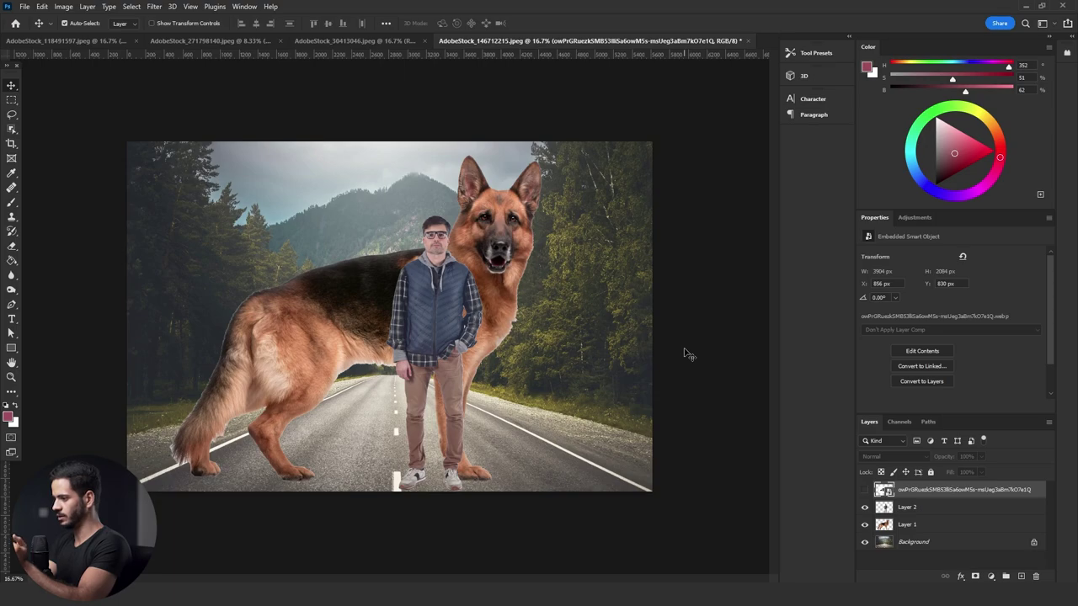
# - Hide the man and dog layers, show the size comparison image, and move it to the upper-left area of the road photo
pyautogui.click(864, 508)
pyautogui.click(864, 524)
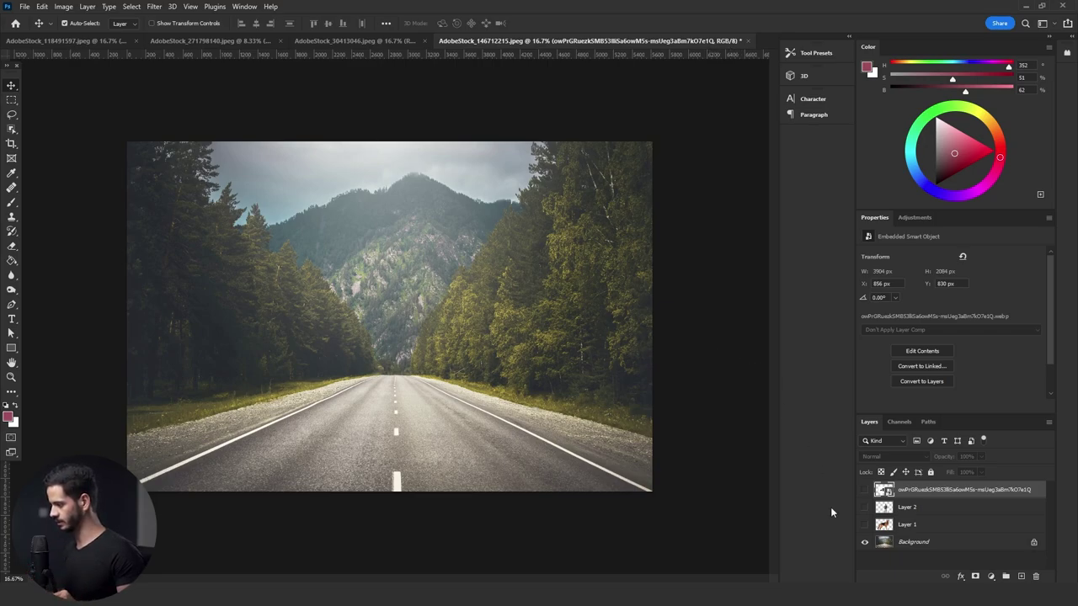
pyautogui.click(864, 489)
pyautogui.moveTo(409, 330); pyautogui.dragTo(328, 252)
pyautogui.moveTo(275, 209); pyautogui.dragTo(286, 206)
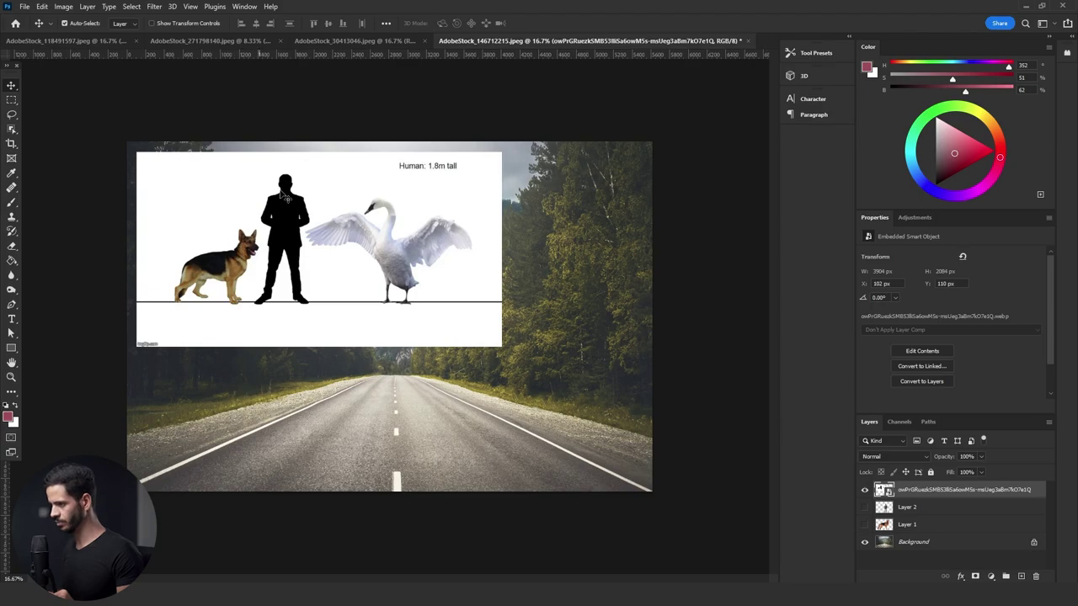
# - Show the man layer (Layer 2) and the dog layer (Layer 1) again
pyautogui.click(864, 507)
pyautogui.click(889, 508)
pyautogui.click(864, 525)
pyautogui.click(907, 525)
pyautogui.hotkey('ctrl', 't')
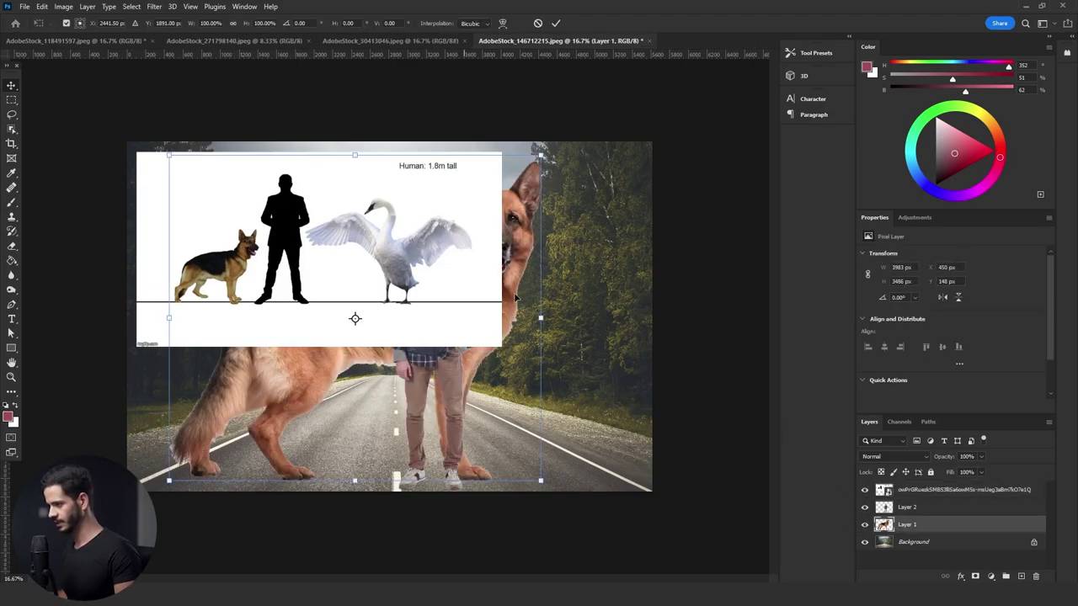
pyautogui.press('Escape')
# - Move the size comparison image to the upper-right corner of the photo and scale it to 61.65%
pyautogui.moveTo(430, 240); pyautogui.dragTo(629, 244)
pyautogui.hotkey('ctrl', 't')
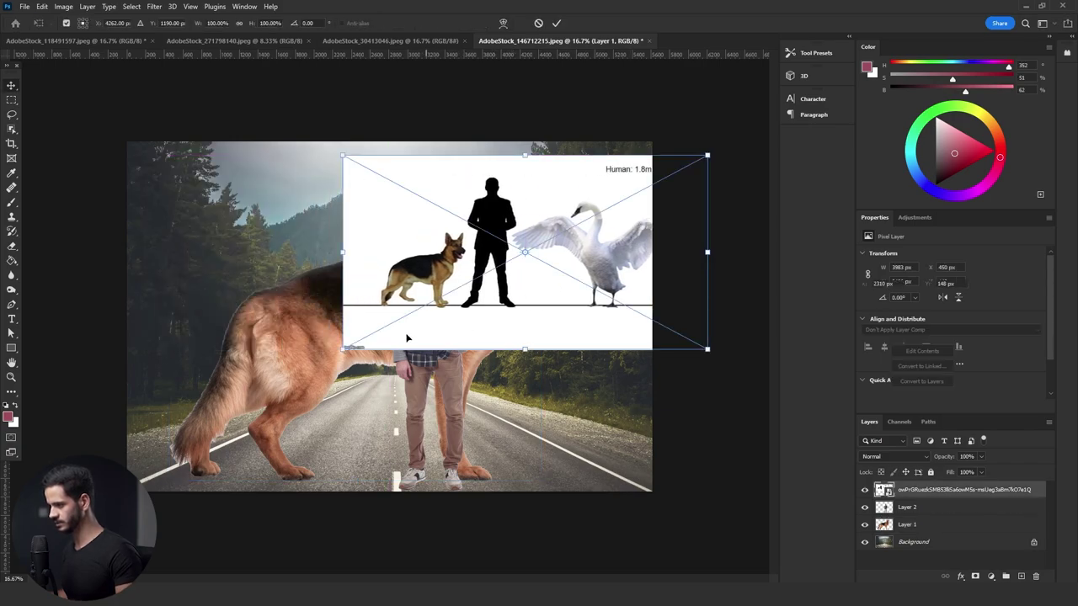
pyautogui.moveTo(345, 351); pyautogui.dragTo(520, 253)
pyautogui.press('Return')
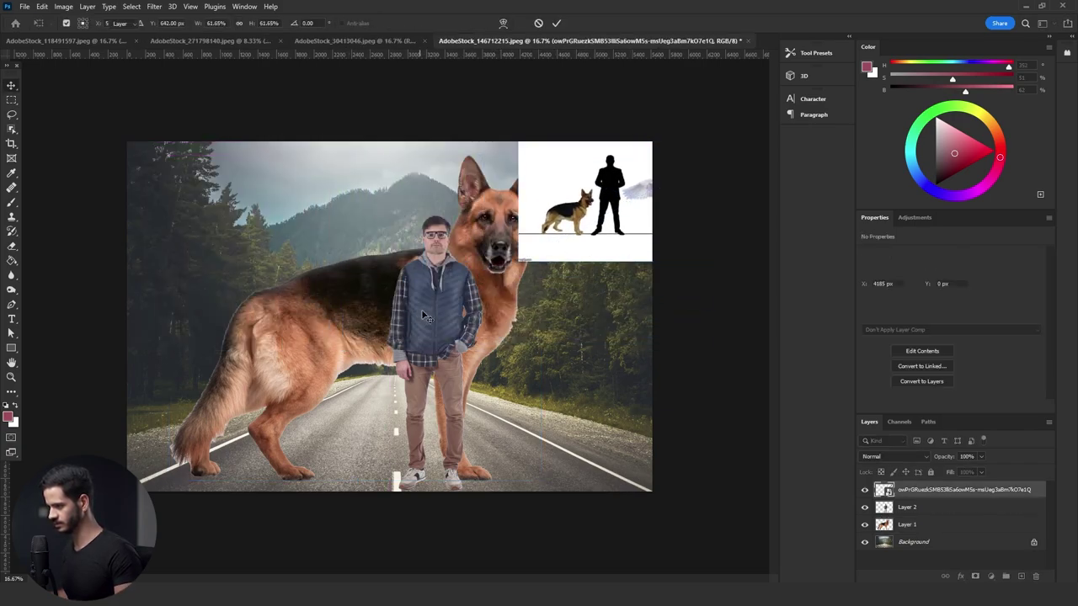
# - Scale the man to 71.54% and place him standing on the road just beside the center line
pyautogui.click(426, 322)
pyautogui.moveTo(429, 320); pyautogui.dragTo(434, 320)
pyautogui.hotkey('ctrl', 't')
pyautogui.moveTo(485, 490); pyautogui.dragTo(472, 441)
pyautogui.moveTo(443, 396); pyautogui.dragTo(435, 436)
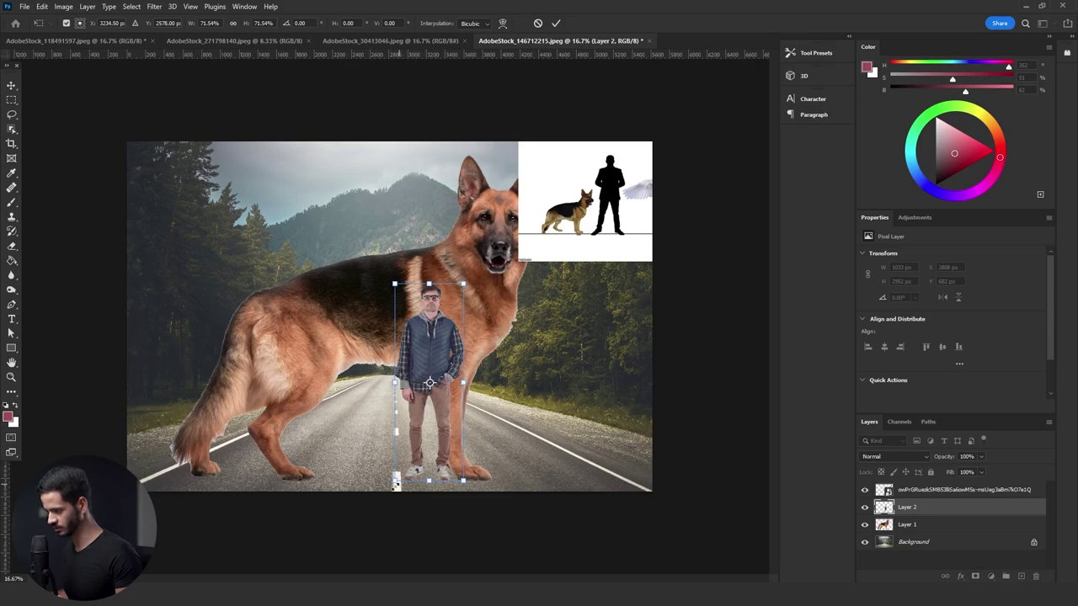
pyautogui.press('Return')
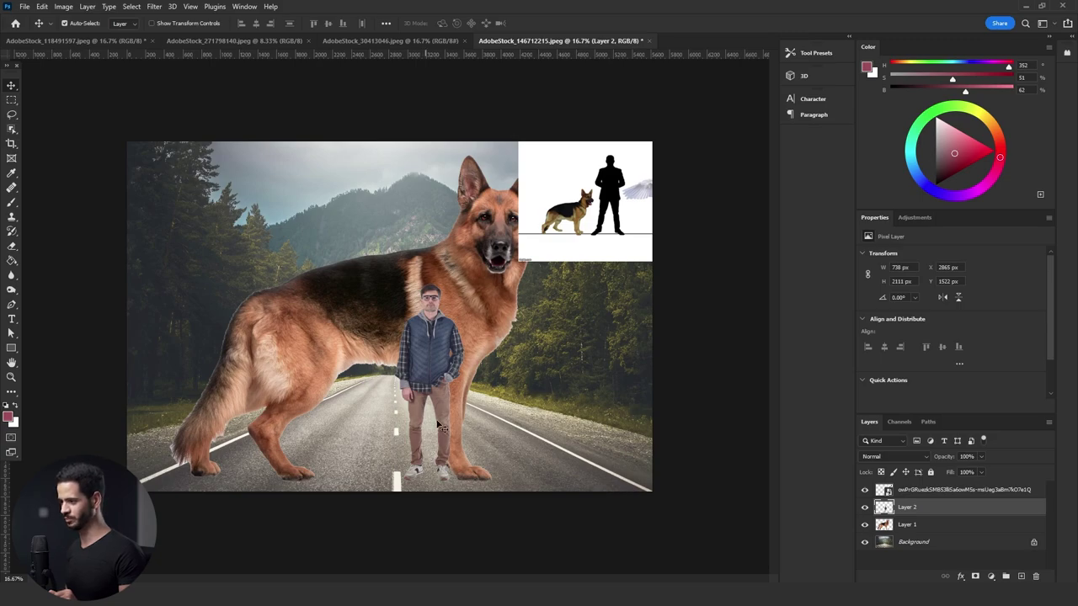
pyautogui.moveTo(413, 486); pyautogui.dragTo(414, 482)
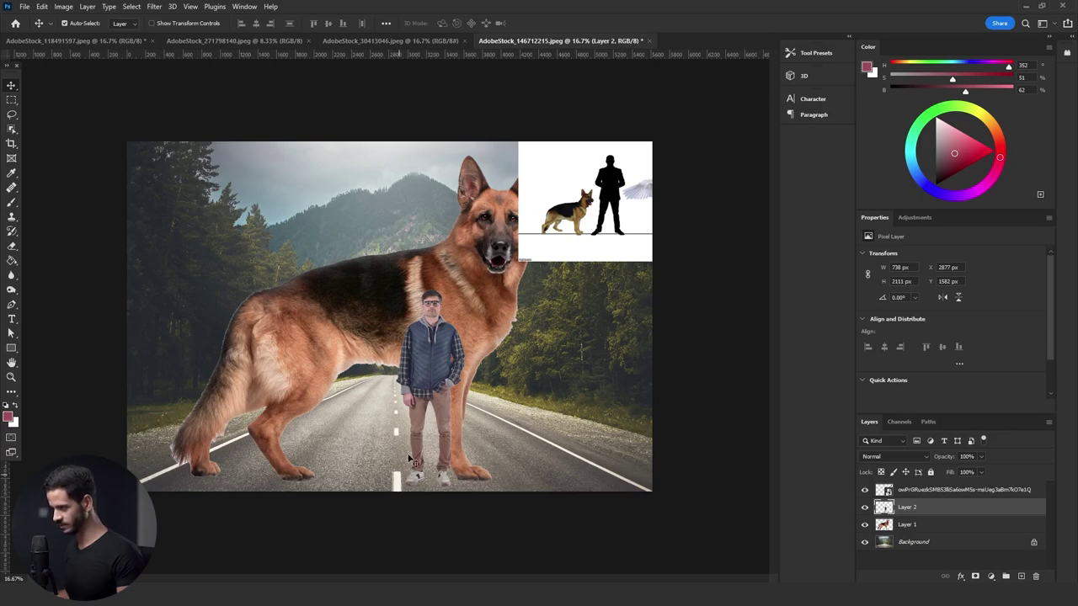
# - Scale the dog to 35.85% and stand it on the road beside the man, leaving a small gap between them
pyautogui.click(480, 322)
pyautogui.hotkey('ctrl', 't')
pyautogui.moveTo(539, 155); pyautogui.dragTo(327, 401)
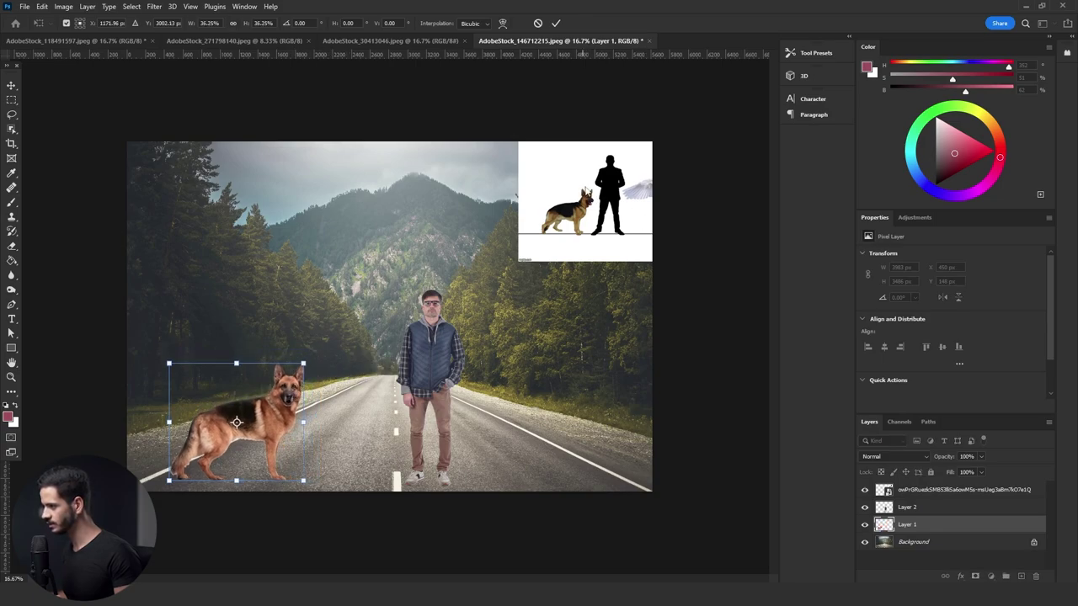
pyautogui.moveTo(288, 399); pyautogui.dragTo(415, 364)
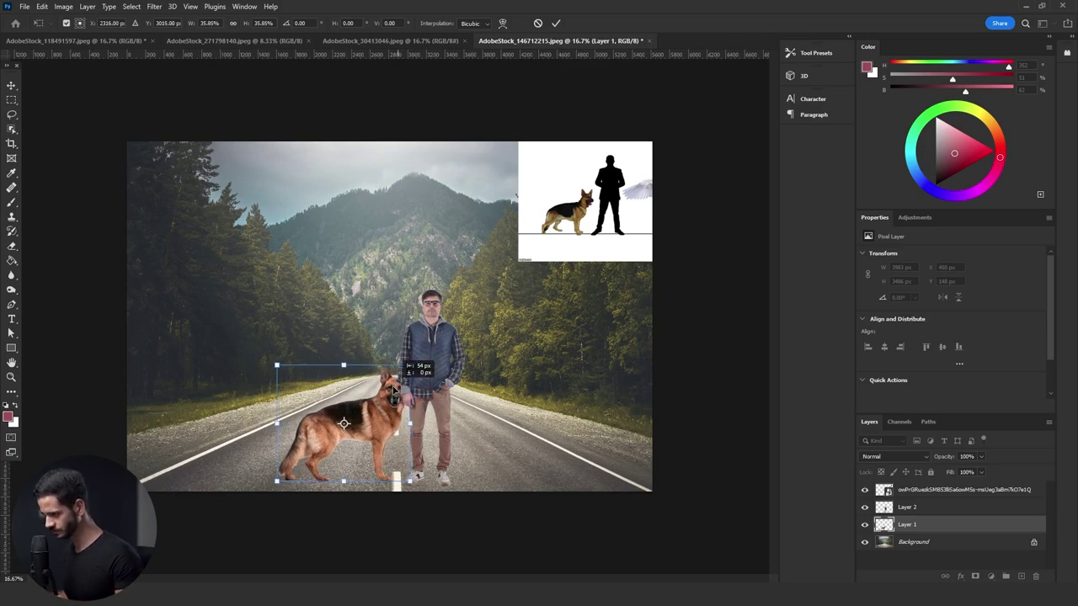
pyautogui.press('Return')
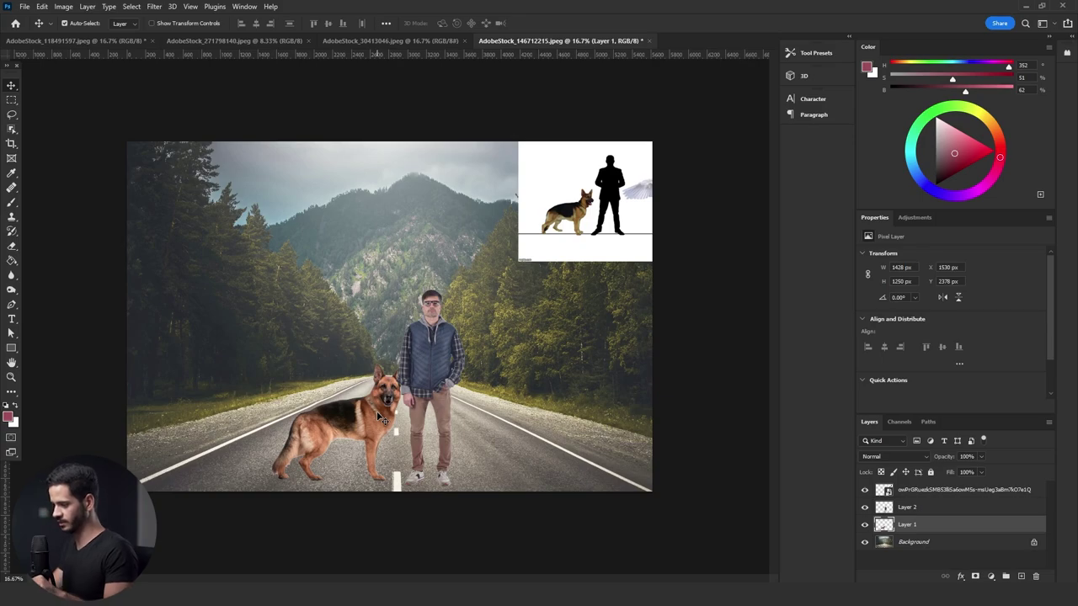
pyautogui.moveTo(376, 411); pyautogui.dragTo(372, 417)
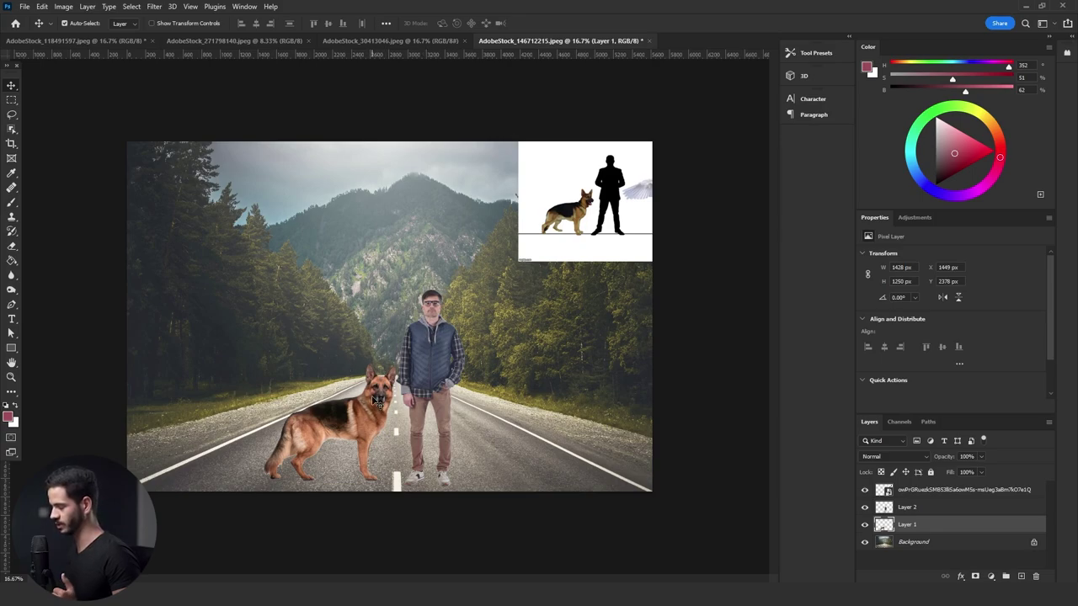
# - Try scaling the man and the dog down into the distance, the dog to 16.46%, and undo both transforms
pyautogui.hotkey('alt', ']')
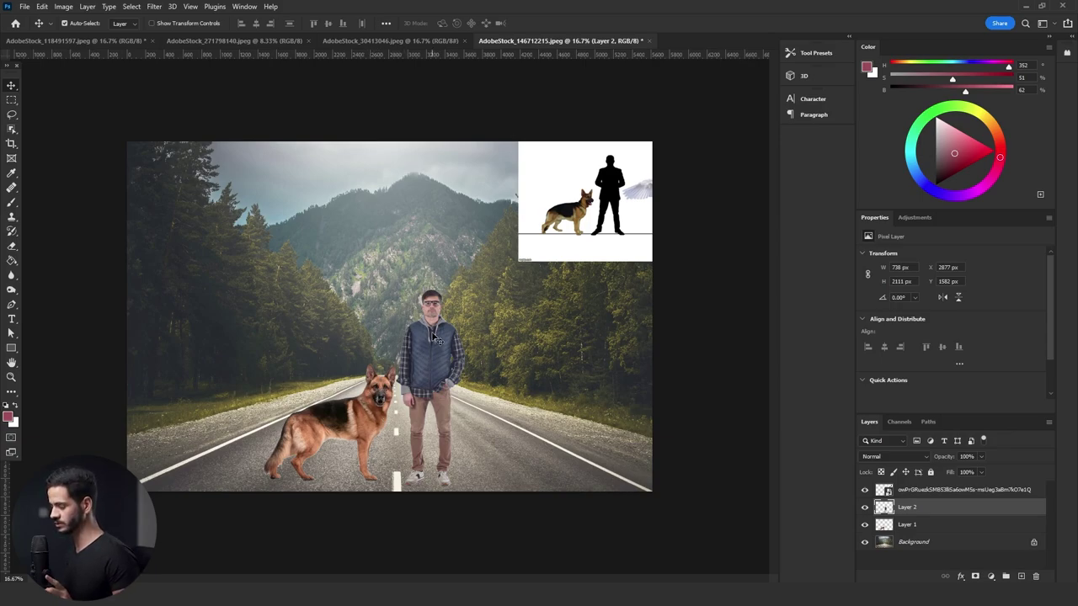
pyautogui.hotkey('ctrl', 't')
pyautogui.moveTo(418, 487); pyautogui.dragTo(407, 386)
pyautogui.press('Return')
pyautogui.click(389, 485)
pyautogui.hotkey('ctrl', 't')
pyautogui.moveTo(389, 486); pyautogui.dragTo(389, 373)
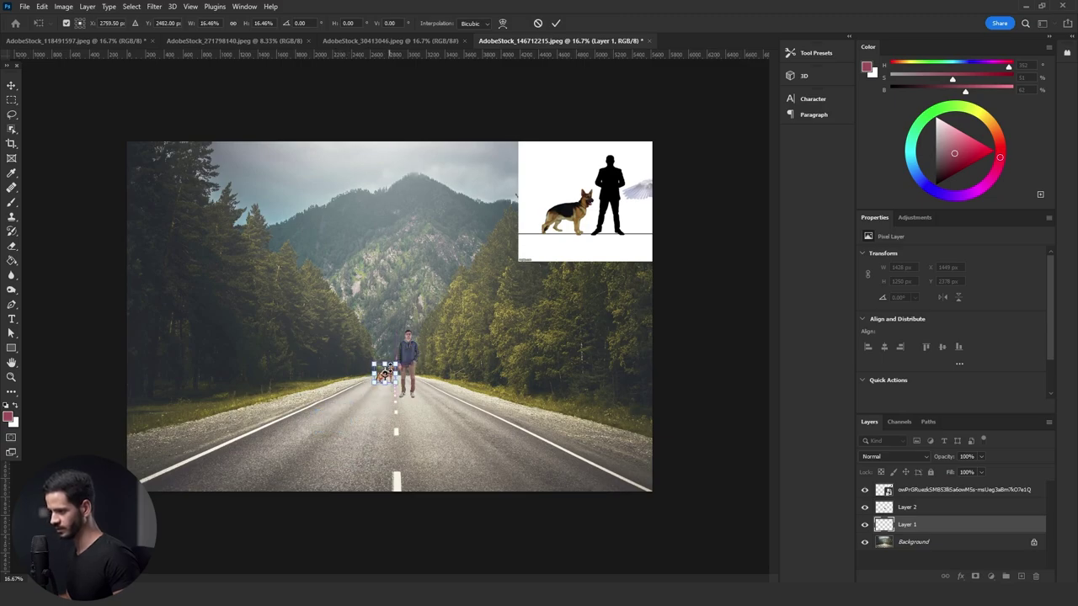
pyautogui.press('Return')
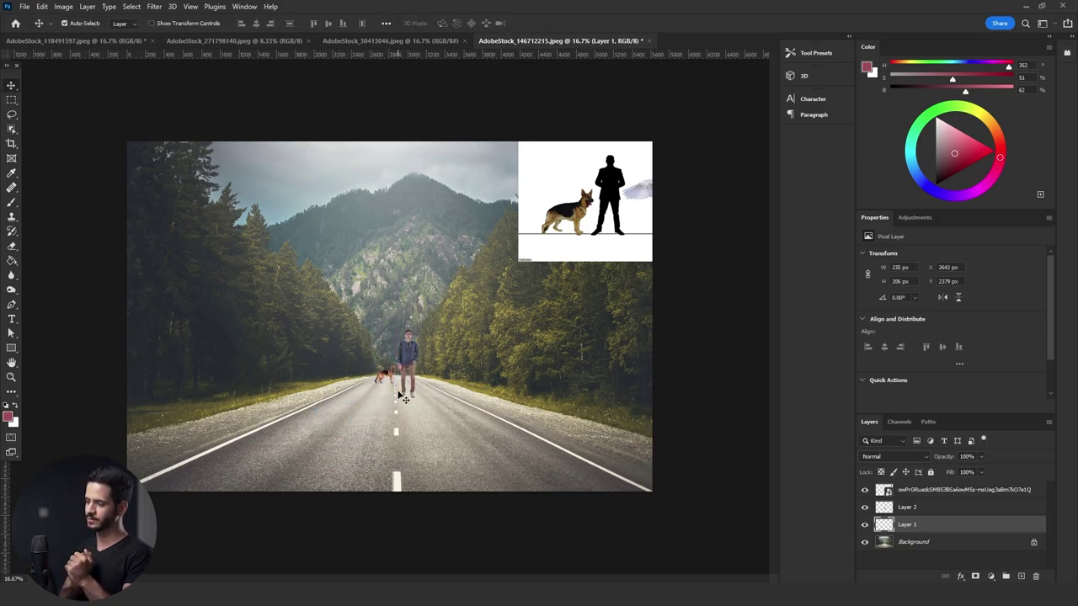
pyautogui.hotkey('ctrl', 'z')
pyautogui.hotkey('ctrl', 'z')
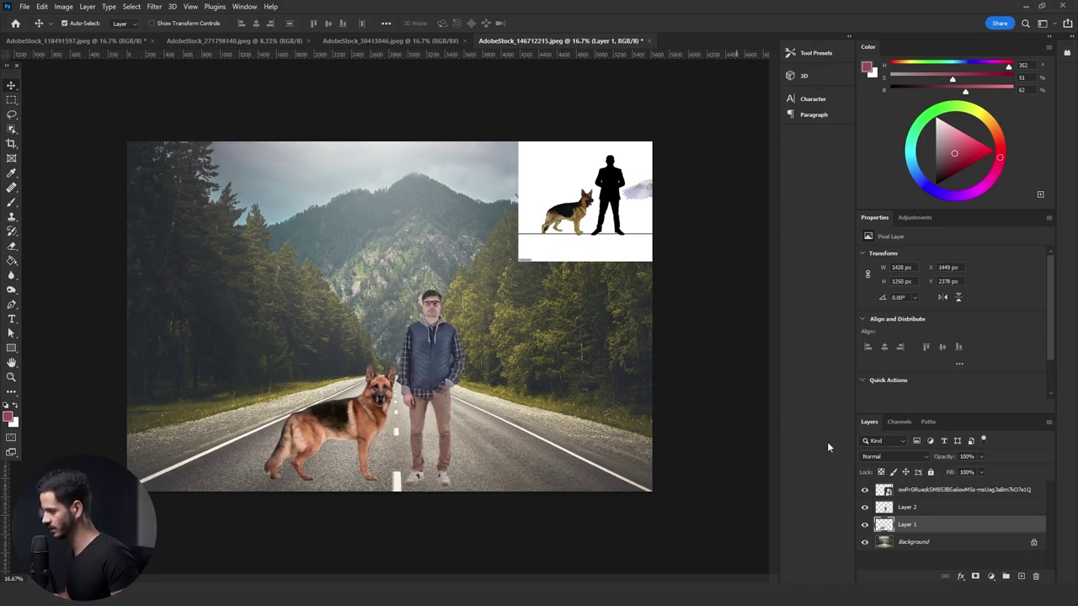
# - Hide the man and dog layers and delete the size comparison image
pyautogui.moveTo(865, 524); pyautogui.dragTo(865, 507)
pyautogui.click(926, 489)
pyautogui.press('Delete')
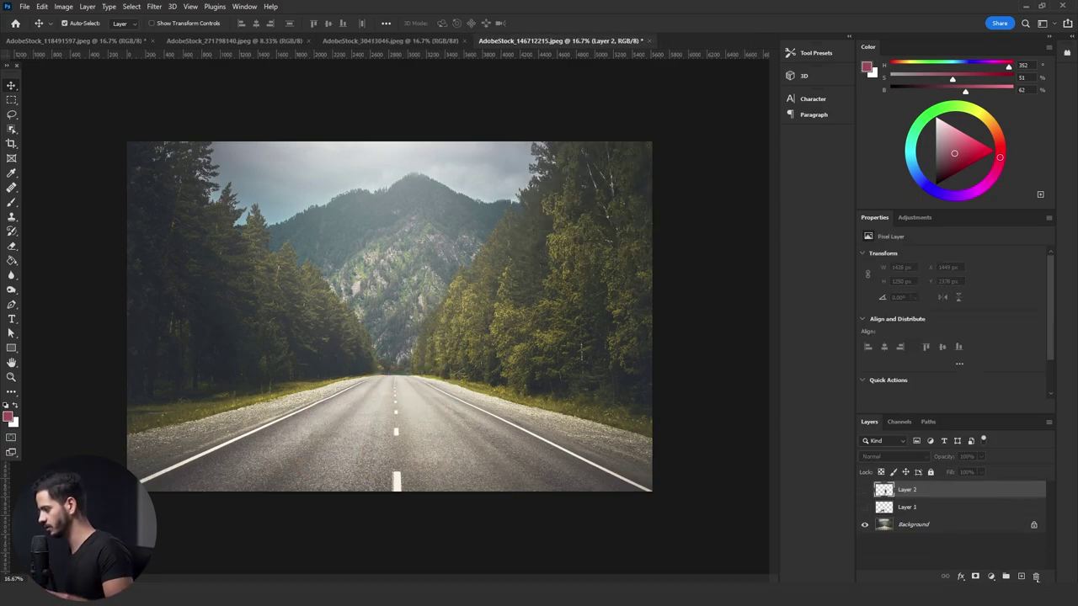
# - Add a new layer and set the Line tool's weight to 10 px, undoing the test lines drawn over the road
pyautogui.click(1023, 576)
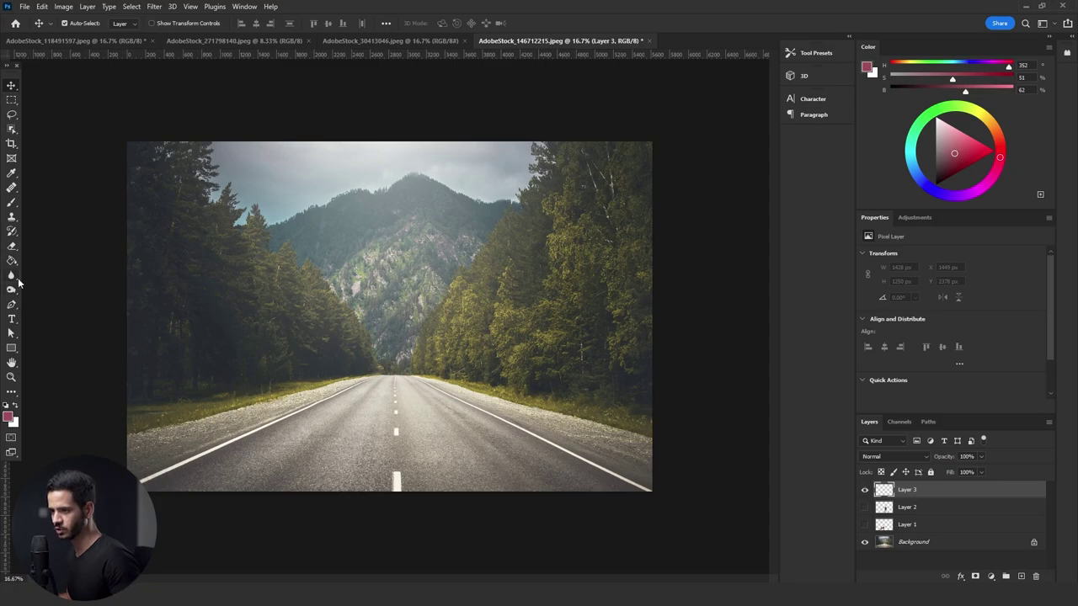
pyautogui.click(11, 347)
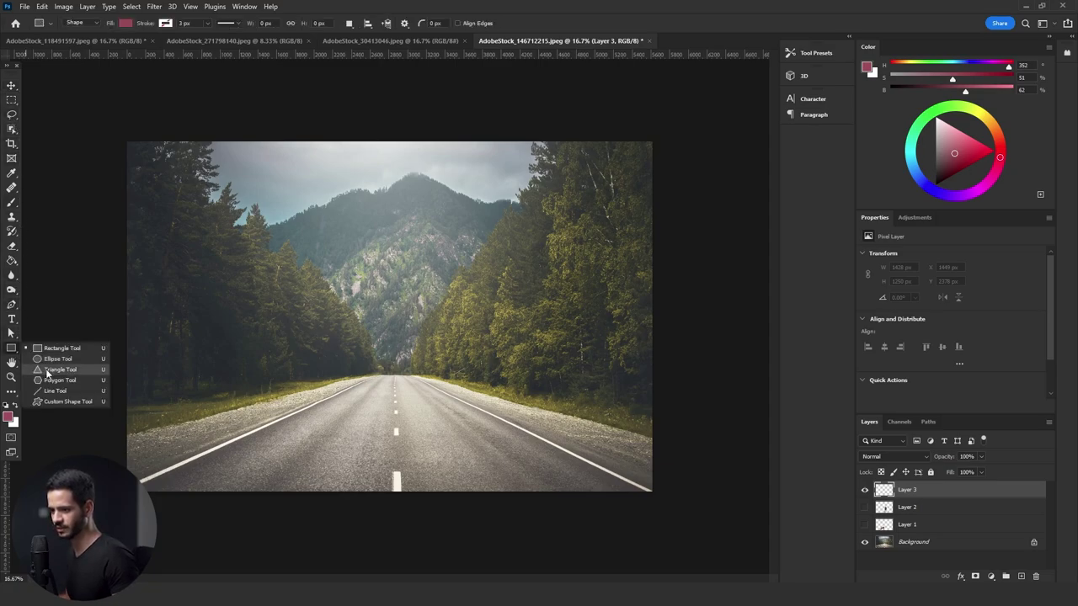
pyautogui.click(57, 390)
pyautogui.moveTo(169, 407); pyautogui.dragTo(399, 403)
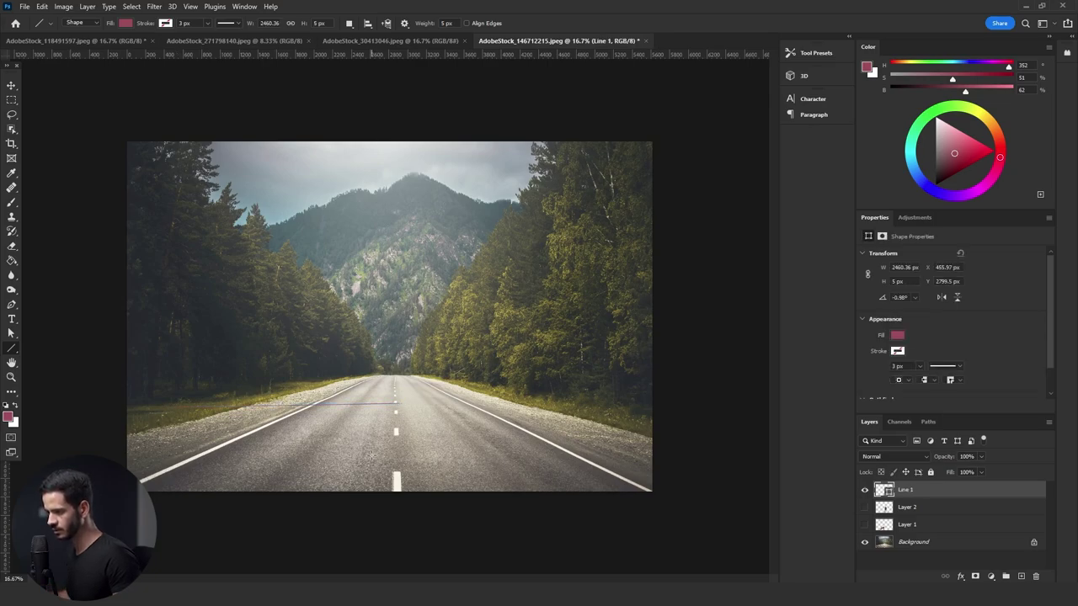
pyautogui.hotkey('ctrl', 'z')
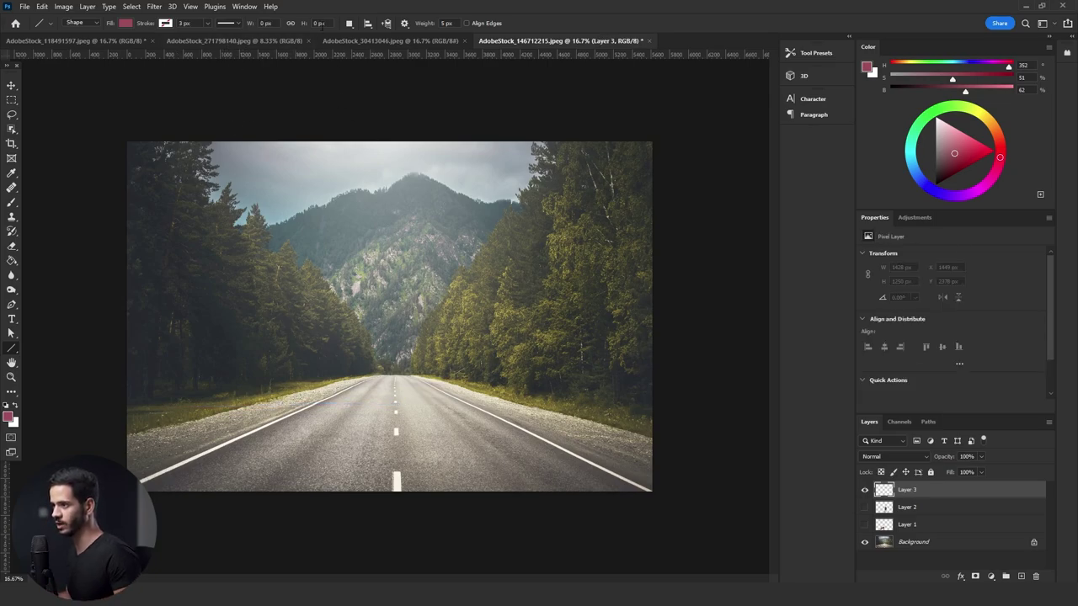
pyautogui.click(444, 23)
pyautogui.write('10')
pyautogui.moveTo(360, 449); pyautogui.dragTo(508, 367)
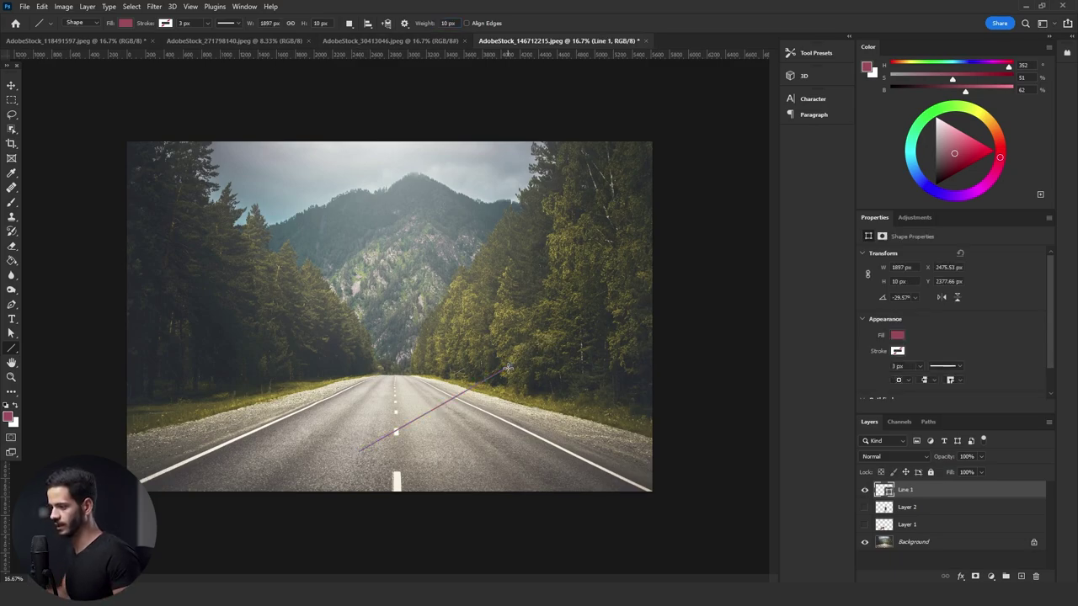
pyautogui.hotkey('ctrl', 'z')
# - Set the Line tool's fill to bright green, hex 1eff00
pyautogui.click(126, 23)
pyautogui.click(194, 44)
pyautogui.moveTo(708, 427); pyautogui.dragTo(743, 343)
pyautogui.click(829, 426)
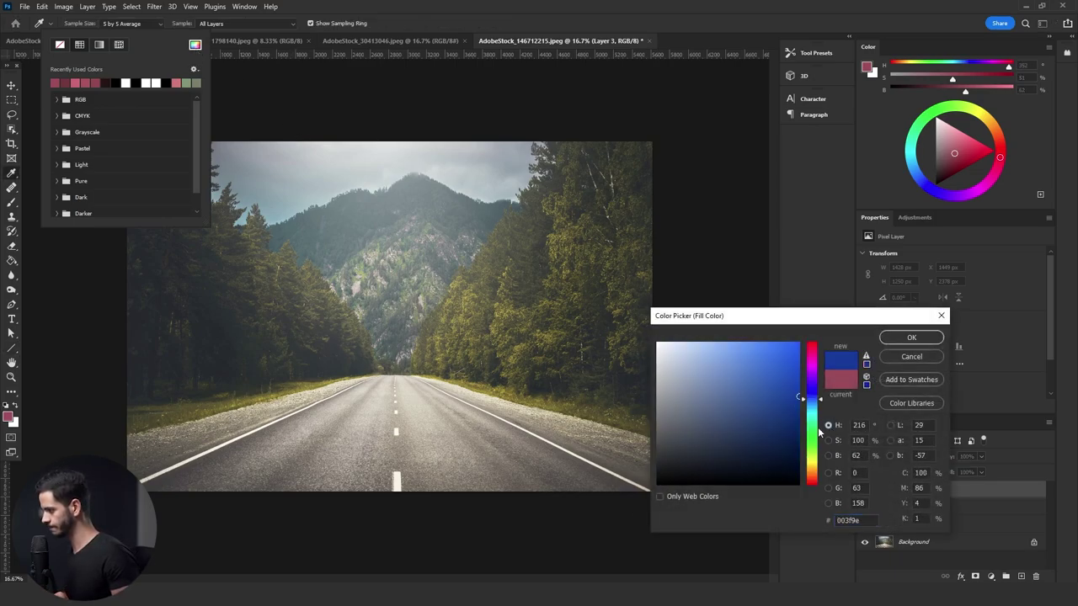
pyautogui.click(799, 343)
pyautogui.click(813, 442)
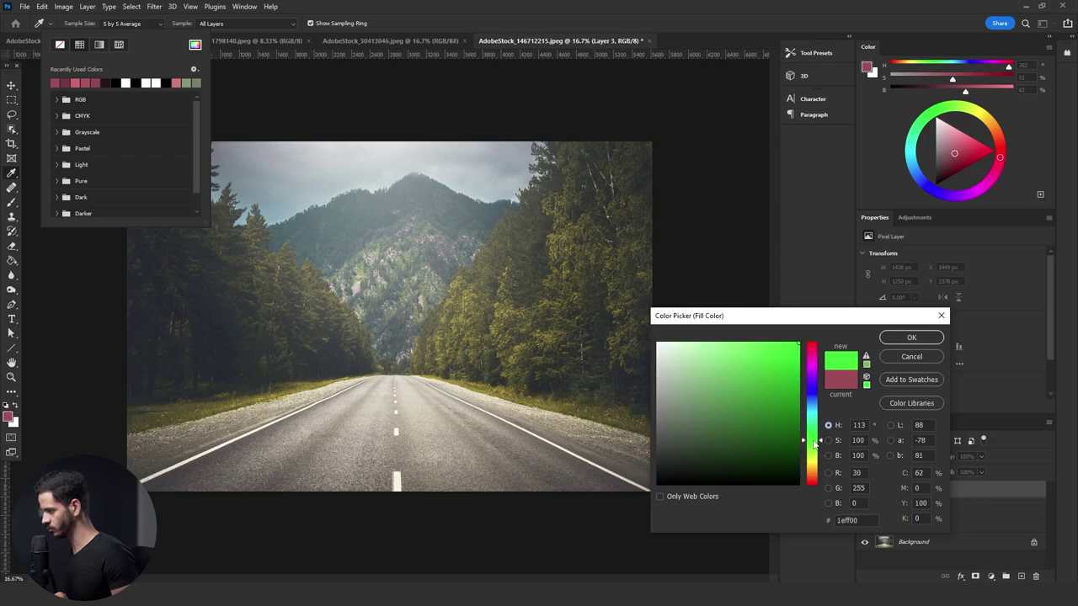
pyautogui.click(911, 338)
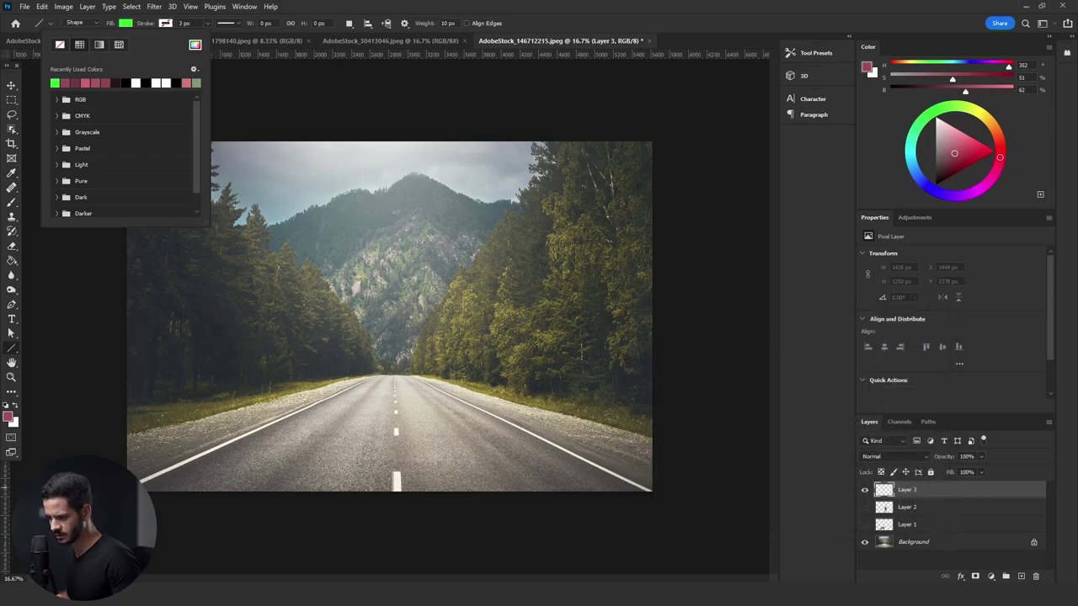
# - Draw two green lines along the road's left and right white edge markings, extending each past the point where they cross
pyautogui.moveTo(141, 482); pyautogui.dragTo(218, 447)
pyautogui.moveTo(374, 380); pyautogui.dragTo(415, 358)
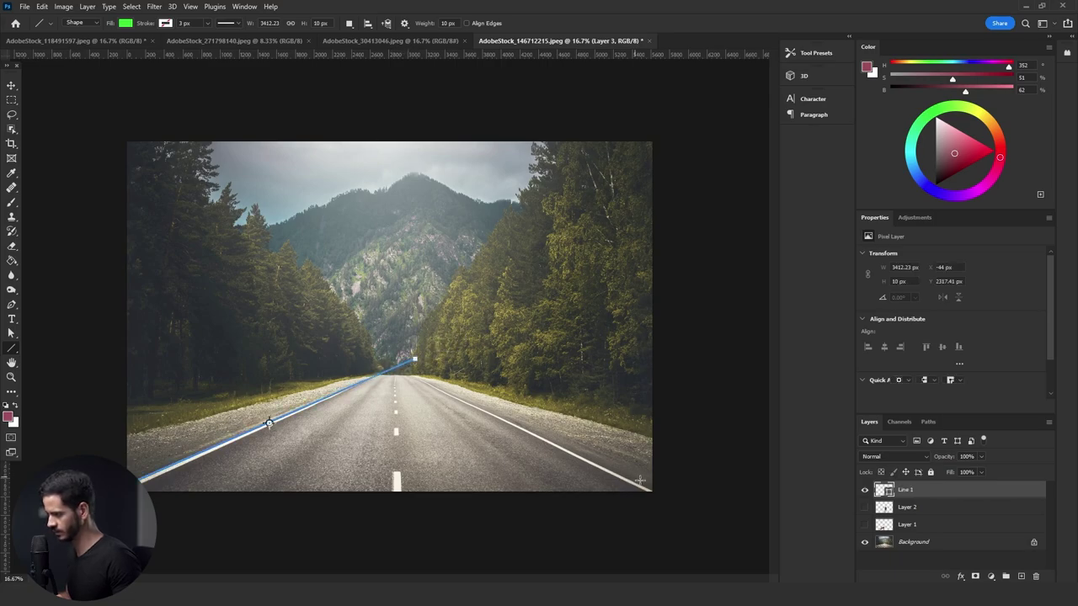
pyautogui.moveTo(655, 491); pyautogui.dragTo(341, 339)
# - Draw a horizontal green horizon line through the crossing of the two road lines and stretch it across the photo's full width
pyautogui.scroll(3, 493, 413)
pyautogui.scroll(-3, 416, 381)
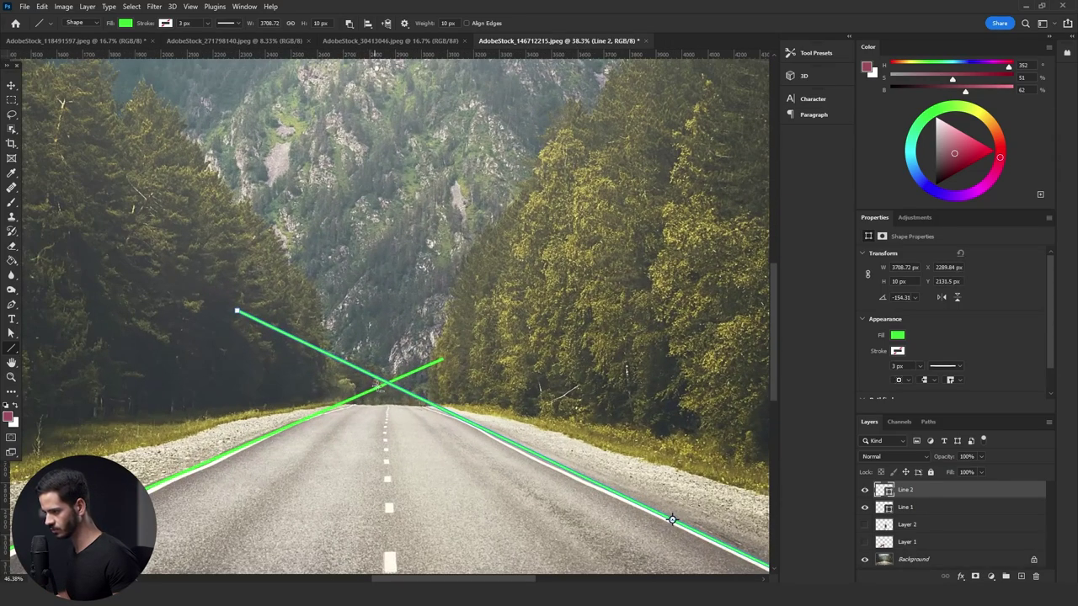
pyautogui.scroll(-2, 537, 455)
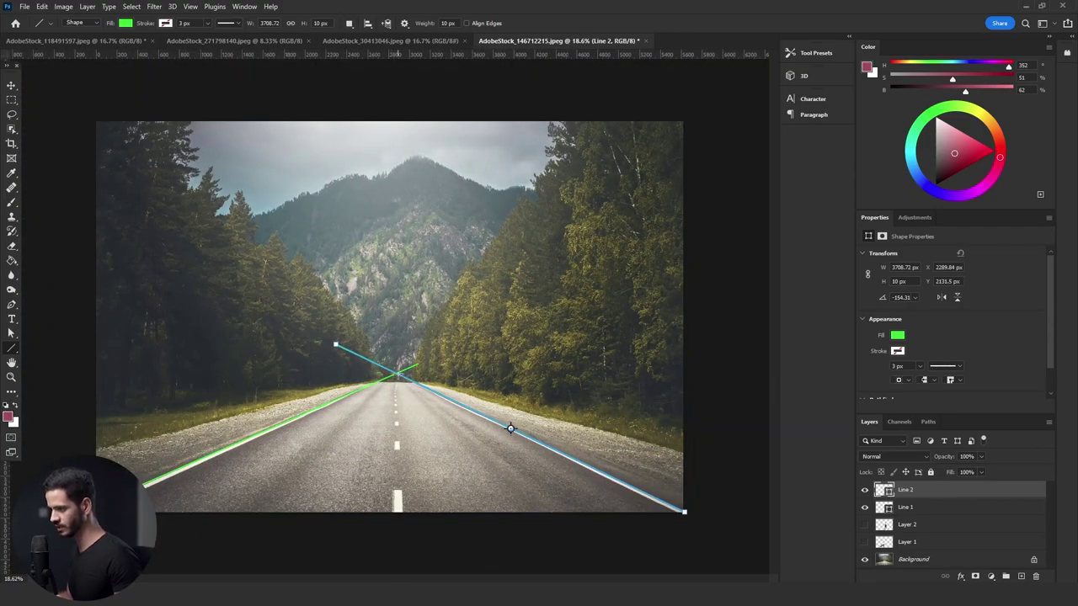
pyautogui.moveTo(396, 373); pyautogui.dragTo(688, 372)
pyautogui.hotkey('ctrl', 't')
pyautogui.moveTo(396, 373); pyautogui.dragTo(95, 373)
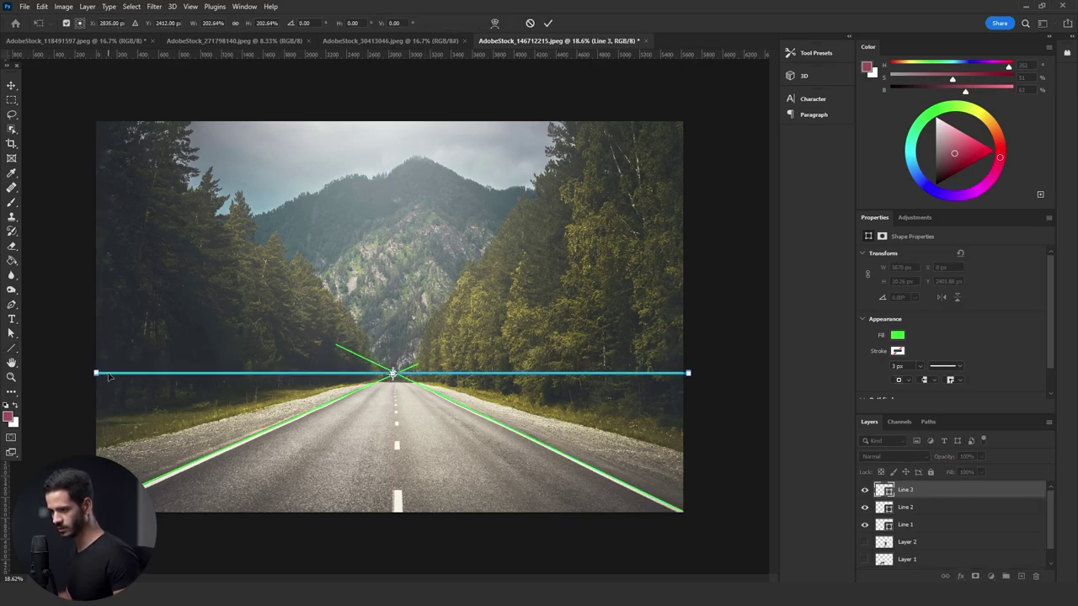
pyautogui.press('Return')
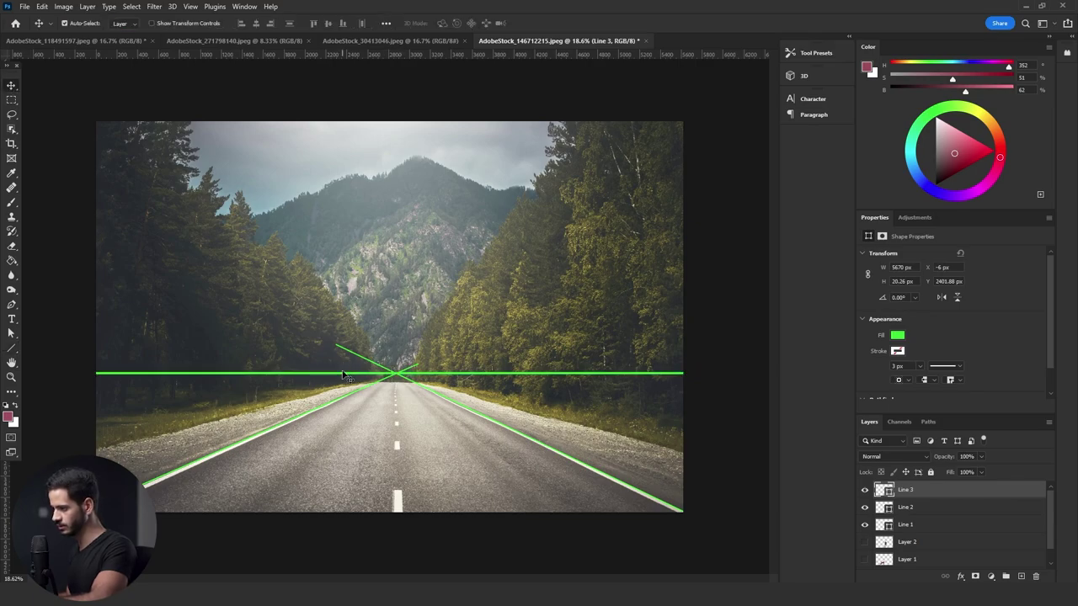
# - Examine up close the vanishing point where the road lines meet the horizon line
pyautogui.click(924, 509)
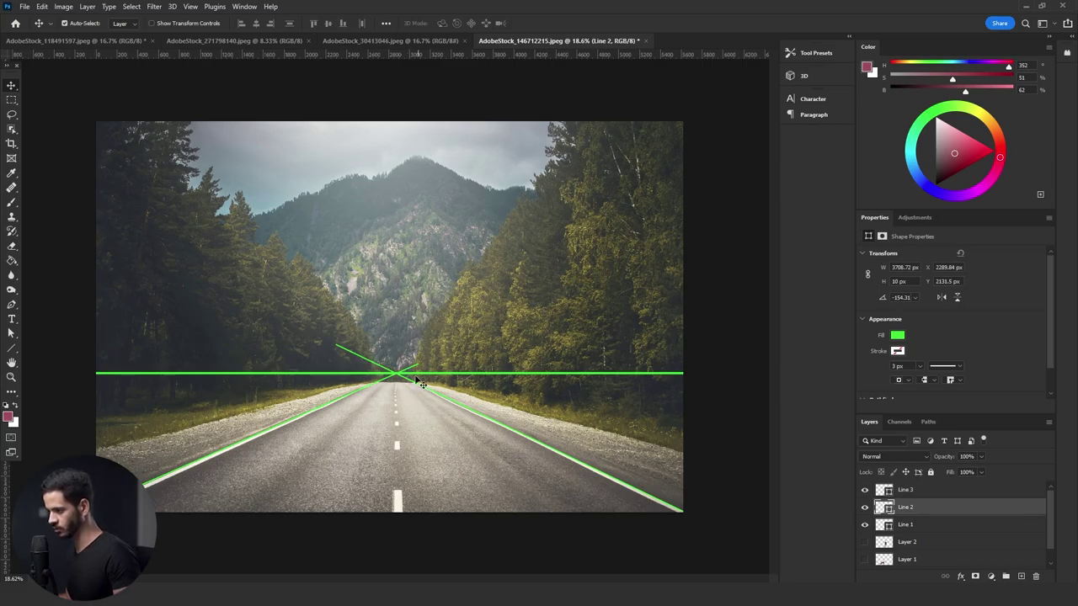
pyautogui.scroll(10, 421, 383)
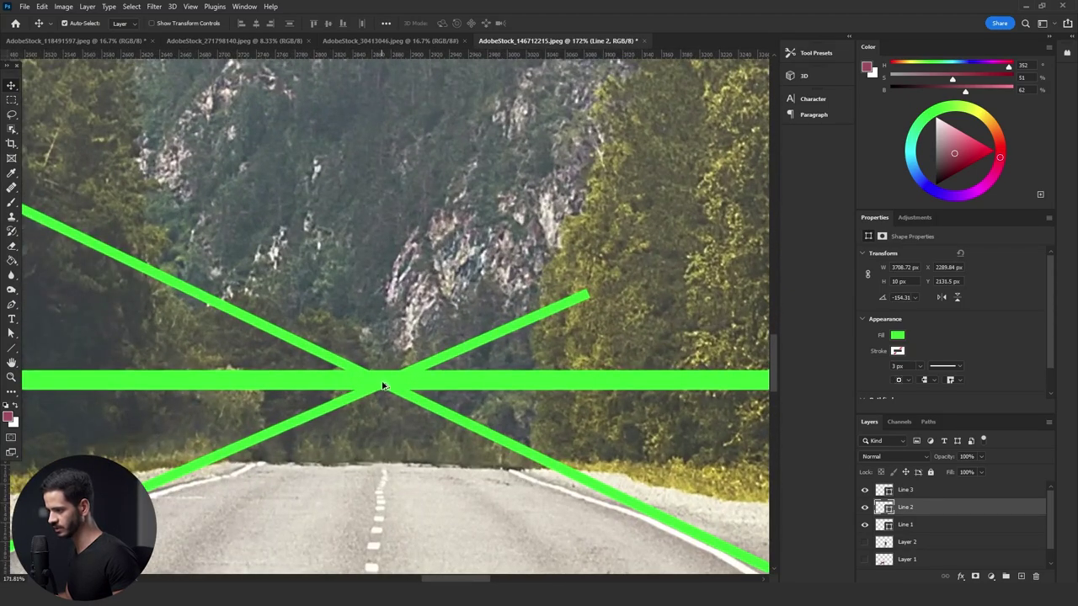
pyautogui.scroll(1, 383, 386)
pyautogui.scroll(-8, 390, 394)
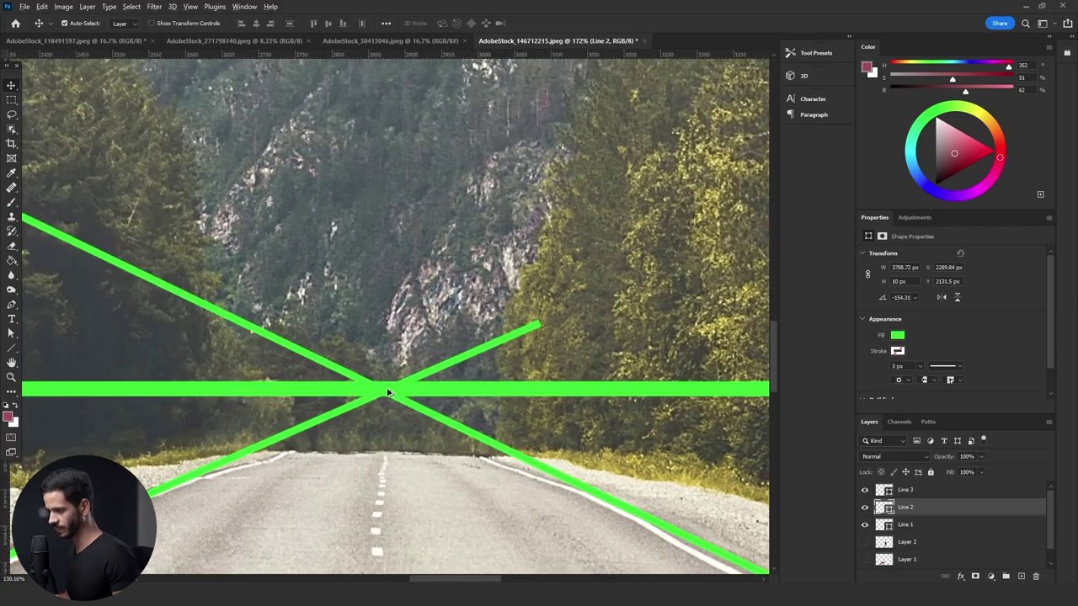
pyautogui.scroll(-2, 390, 393)
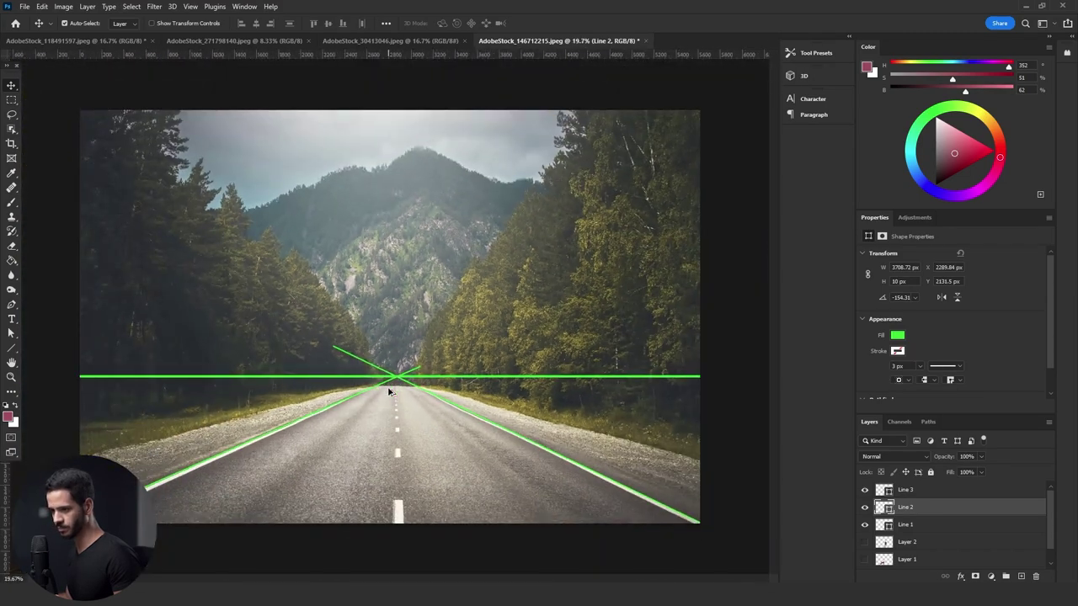
pyautogui.scroll(1, 390, 393)
# - On a new layer above the man's layer, draw four white 10 px crosswise lines over the road, getting shorter toward the vanishing point
pyautogui.press('u')
pyautogui.click(929, 525)
pyautogui.click(928, 541)
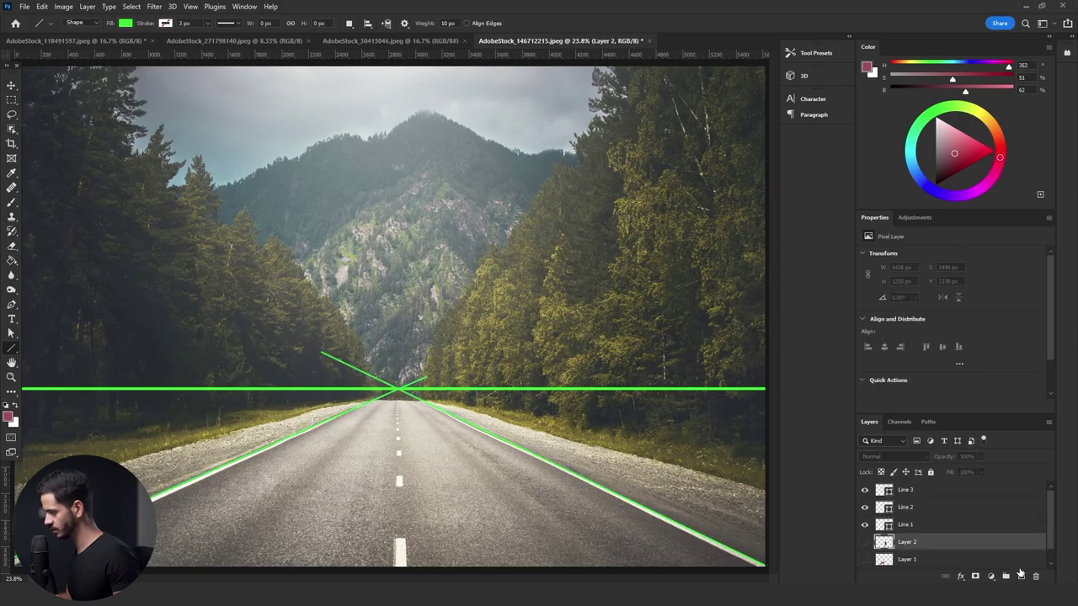
pyautogui.click(1021, 576)
pyautogui.scroll(-1, 135, 431)
pyautogui.press('x')
pyautogui.moveTo(135, 478)
pyautogui.mouseDown()
pyautogui.moveTo(695, 479)
pyautogui.moveTo(680, 478)
pyautogui.mouseUp()
pyautogui.moveTo(221, 432); pyautogui.dragTo(586, 432)
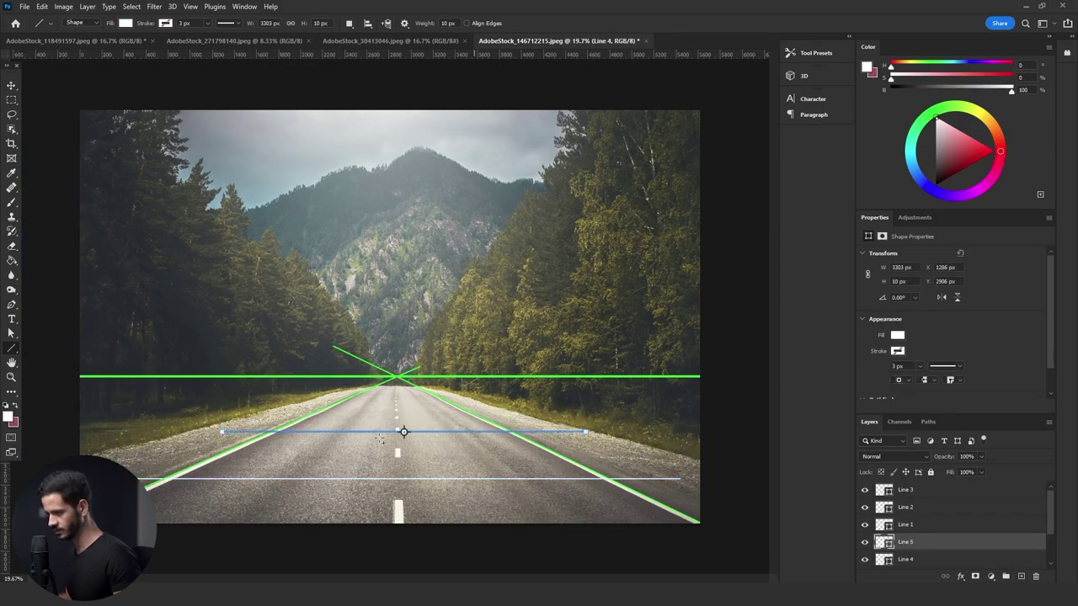
pyautogui.moveTo(294, 405); pyautogui.dragTo(493, 405)
pyautogui.moveTo(380, 392); pyautogui.dragTo(459, 387)
# - Show the man (Layer 2) and dog (Layer 1) layers and move both above all the perspective lines
pyautogui.click(11, 87)
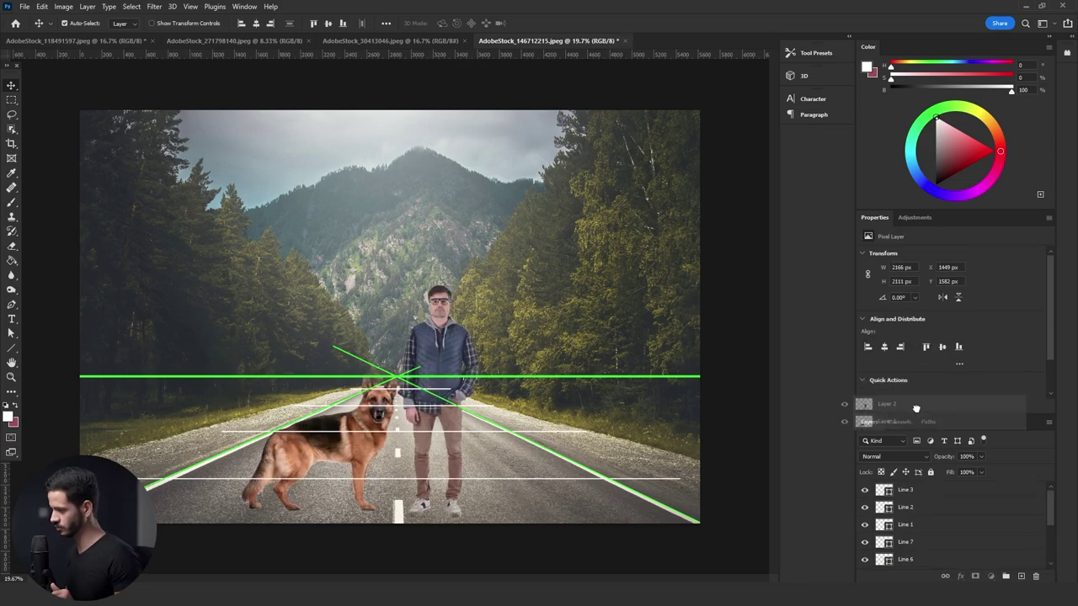
pyautogui.keyDown('shift'); pyautogui.click(964, 492); pyautogui.keyUp('shift')
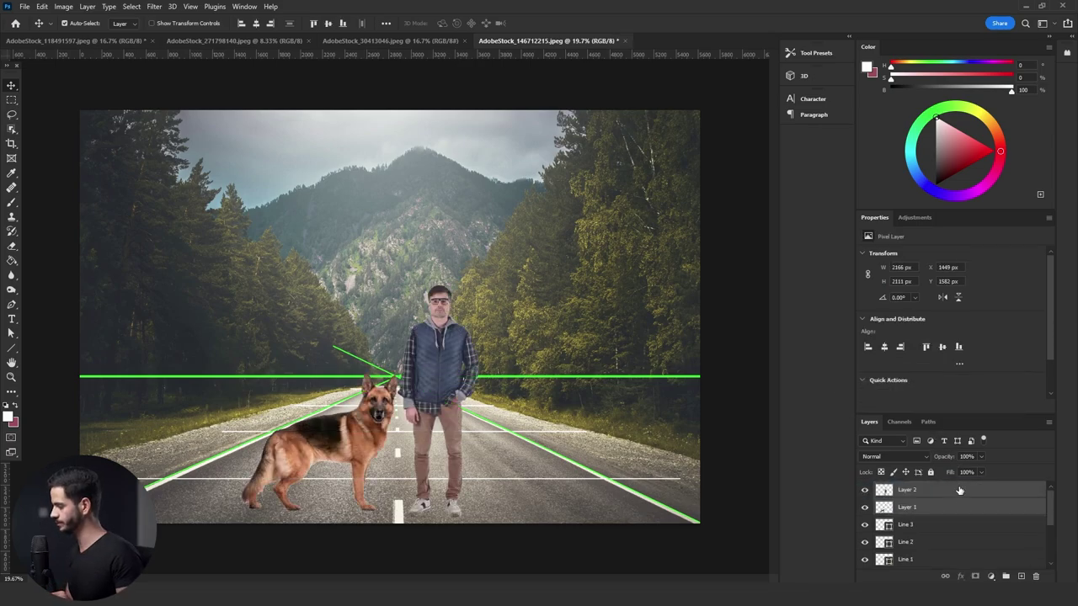
# - Place the man's transform reference point on the vanishing point and scale him down until his feet reach the second white line
pyautogui.click(959, 490)
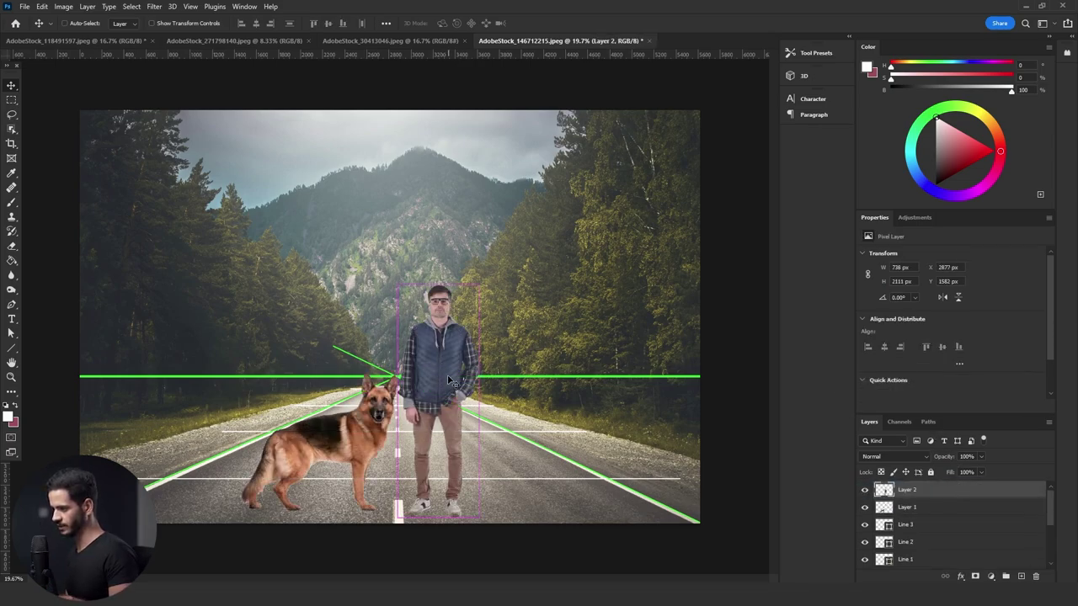
pyautogui.hotkey('ctrl', 't')
pyautogui.moveTo(451, 381); pyautogui.dragTo(397, 375)
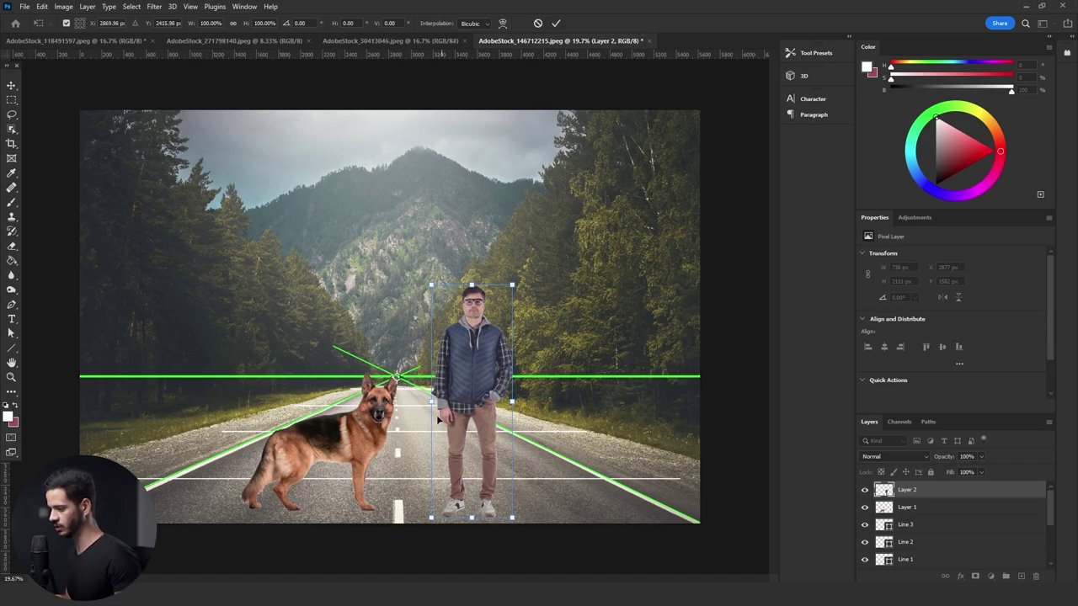
pyautogui.moveTo(512, 517); pyautogui.dragTo(450, 426)
pyautogui.press('Return')
# - Place the dog's transform reference point on the vanishing point and scale it down to about 315 × 276 px at the third white line
pyautogui.click(926, 509)
pyautogui.hotkey('ctrl', 't')
pyautogui.moveTo(318, 443); pyautogui.dragTo(397, 376)
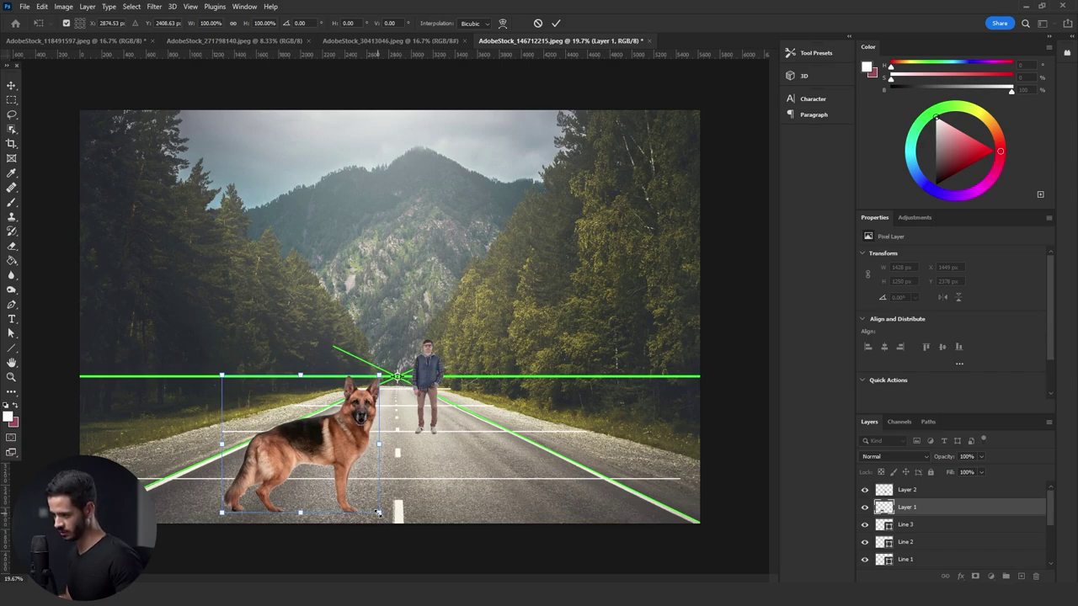
pyautogui.moveTo(378, 513); pyautogui.dragTo(395, 406)
pyautogui.press('Return')
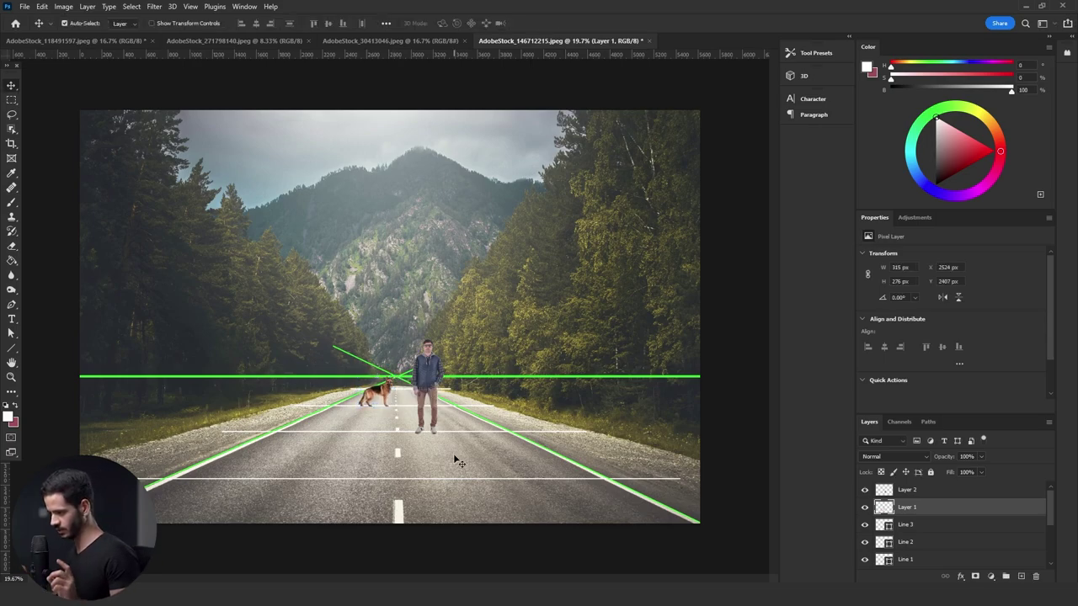
pyautogui.moveTo(865, 539)
pyautogui.mouseDown()
pyautogui.moveTo(865, 559)
pyautogui.moveTo(865, 543)
pyautogui.mouseUp()
pyautogui.scroll(-3, 863, 558)
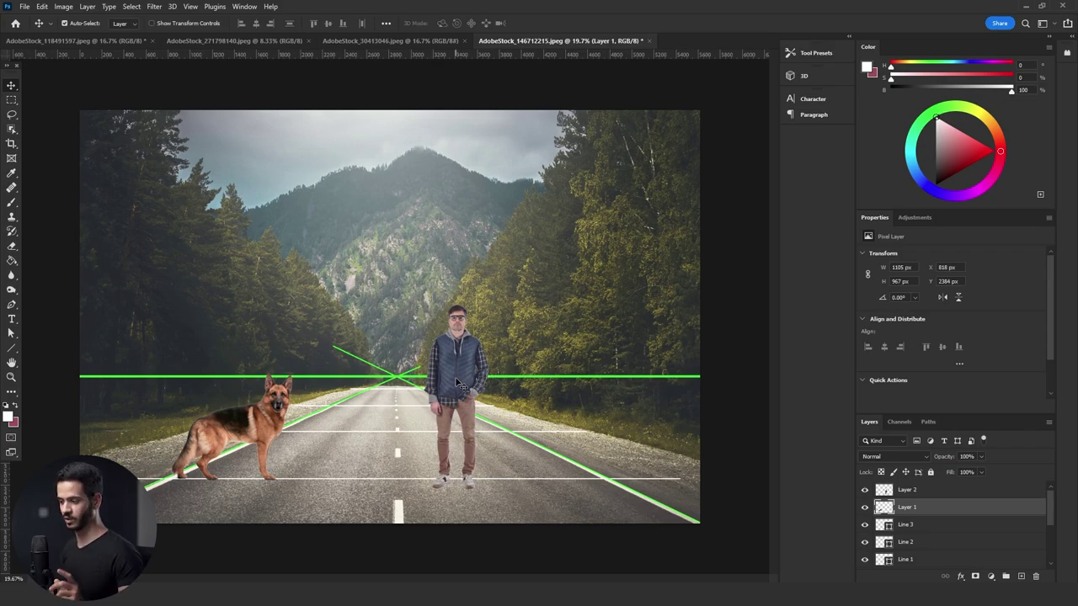
# - Place the dog's transform reference point on the horizon line at the far left and scale it down to about 336 × 294 px
pyautogui.hotkey('ctrl', 't')
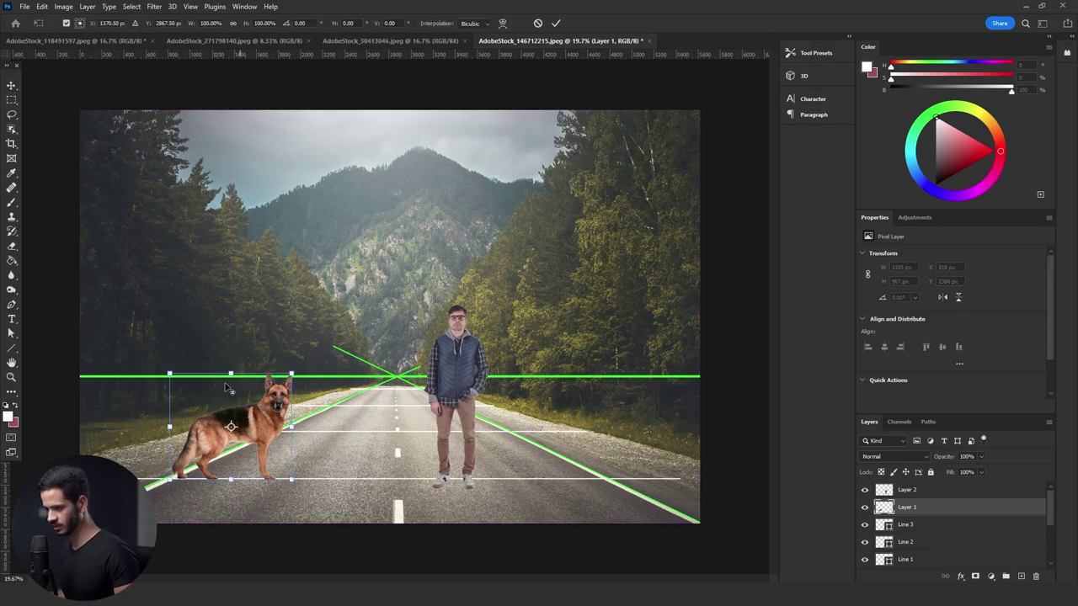
pyautogui.keyDown('alt'); pyautogui.click(144, 376); pyautogui.keyUp('alt')
pyautogui.moveTo(291, 480); pyautogui.dragTo(182, 406)
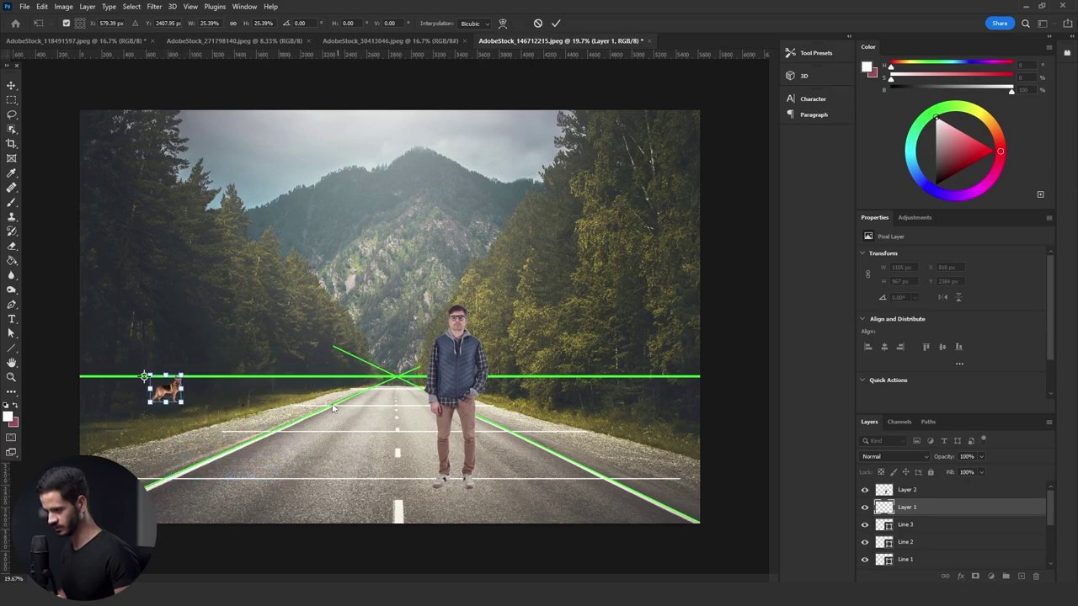
pyautogui.moveTo(202, 407); pyautogui.dragTo(198, 381)
pyautogui.press('Return')
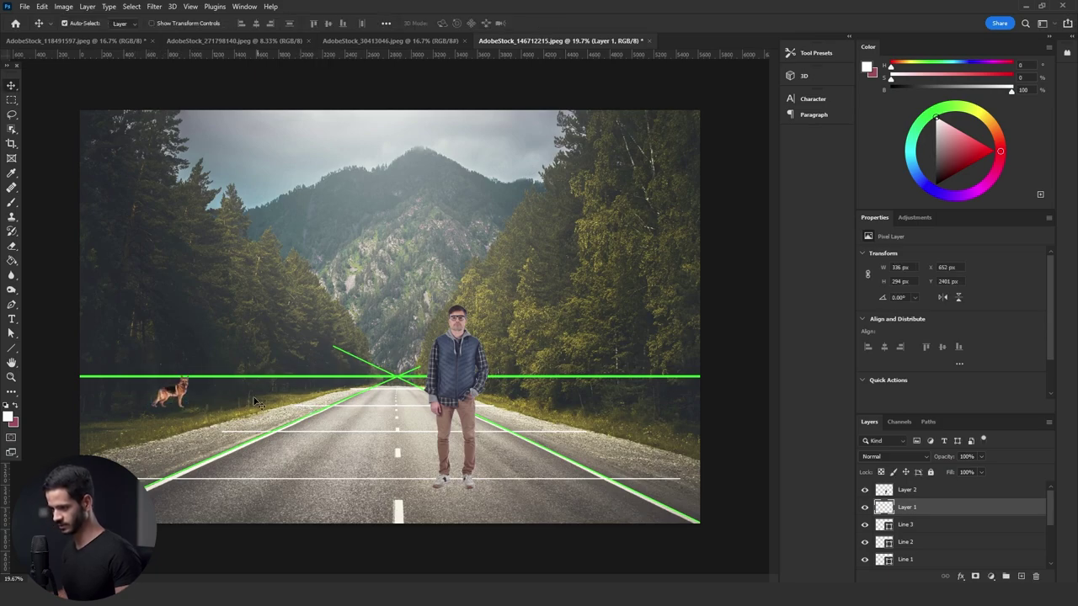